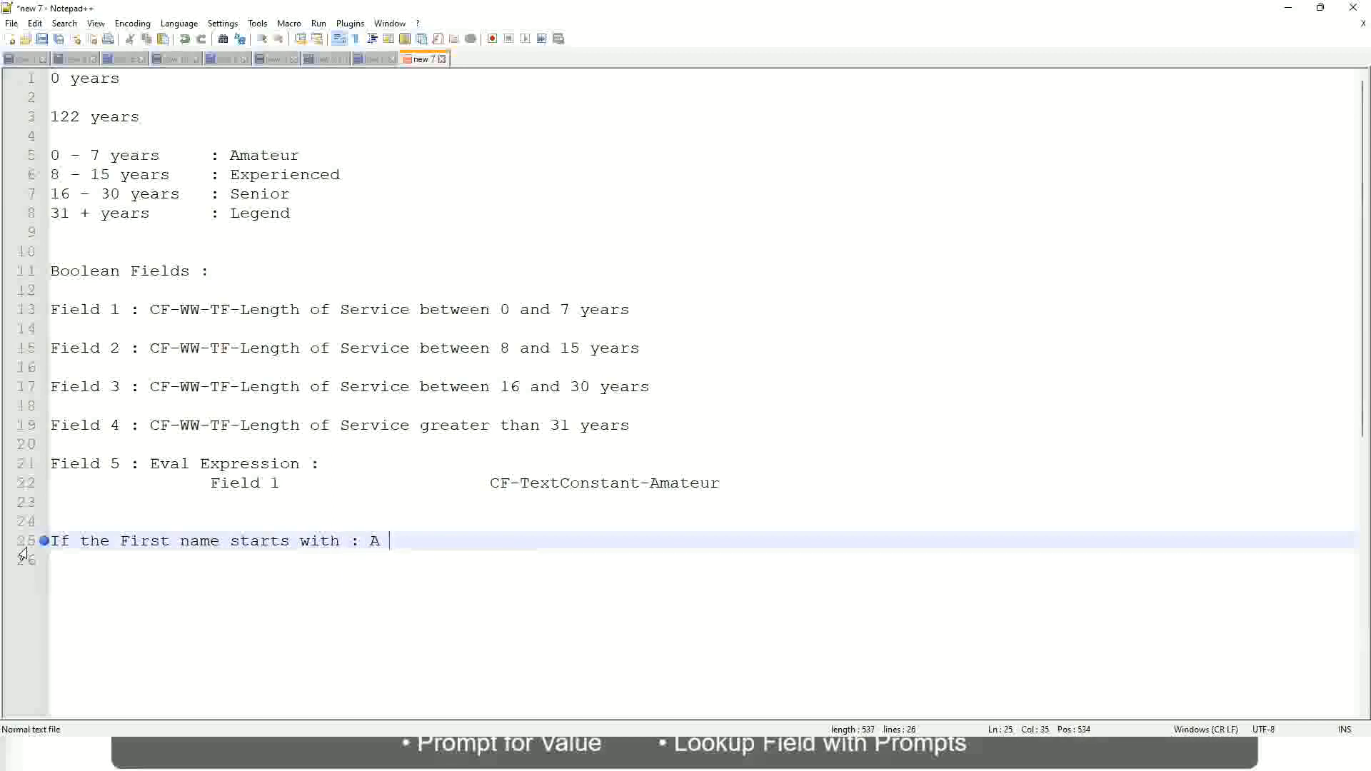
- Complete the first-name rule on line 25 with the range A - G and the label A Listers
type("- G")
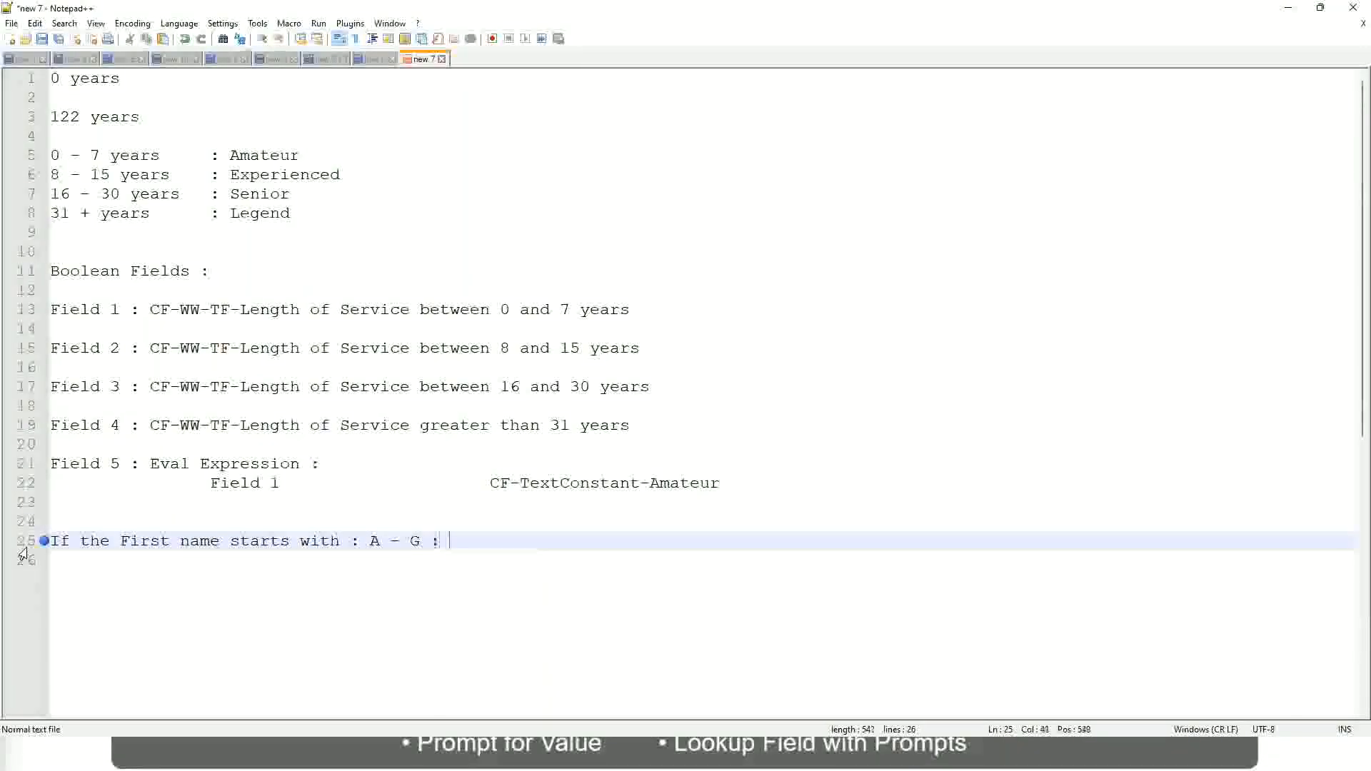
type(": \t\tA 11")
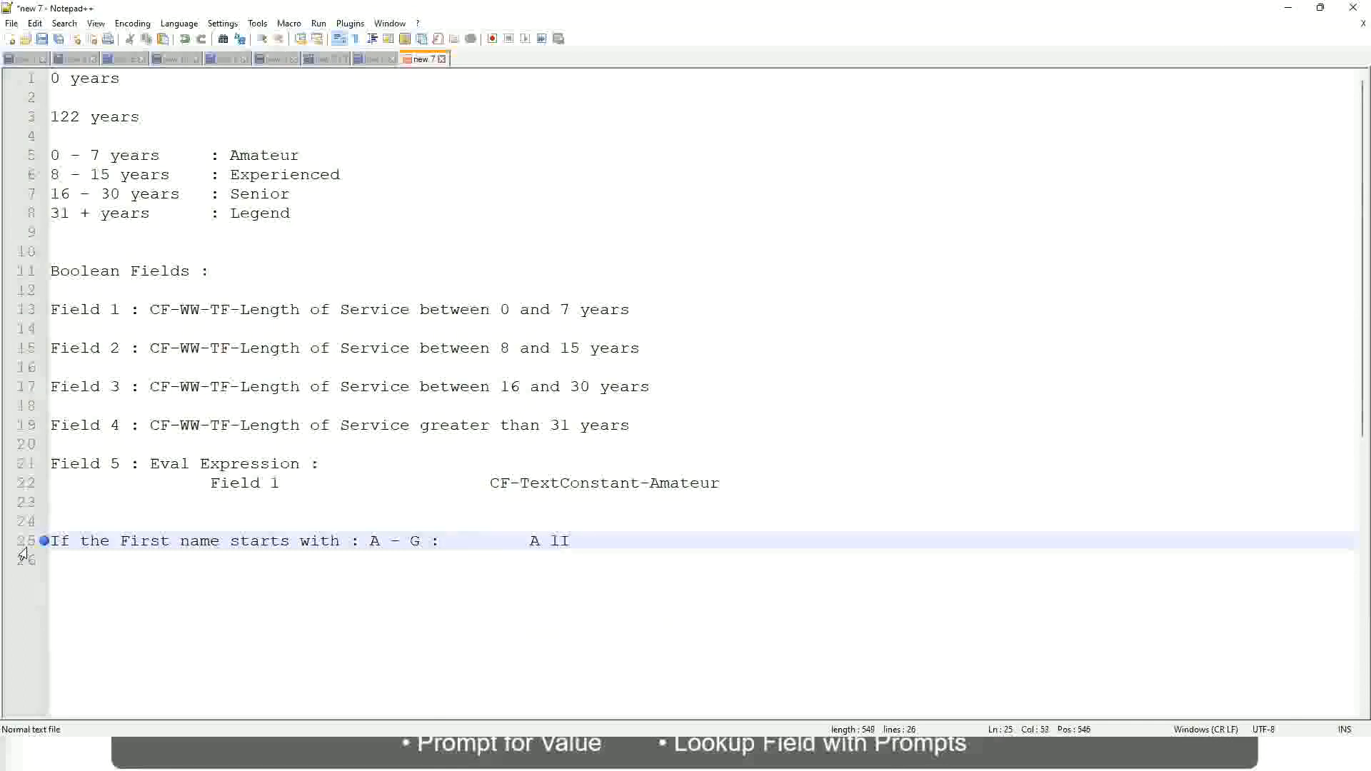
key("BackSpace")
key("BackSpace")
type("Listers")
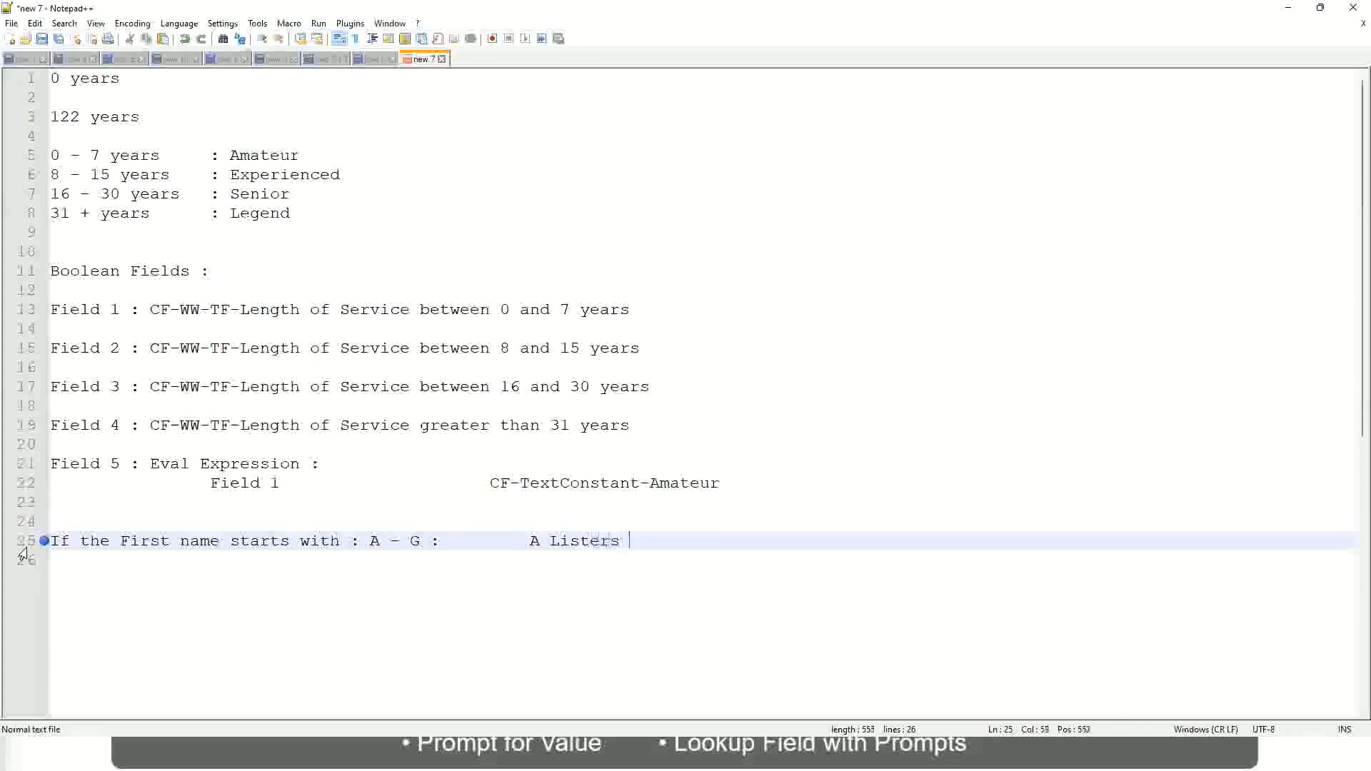
key("BackSpace")
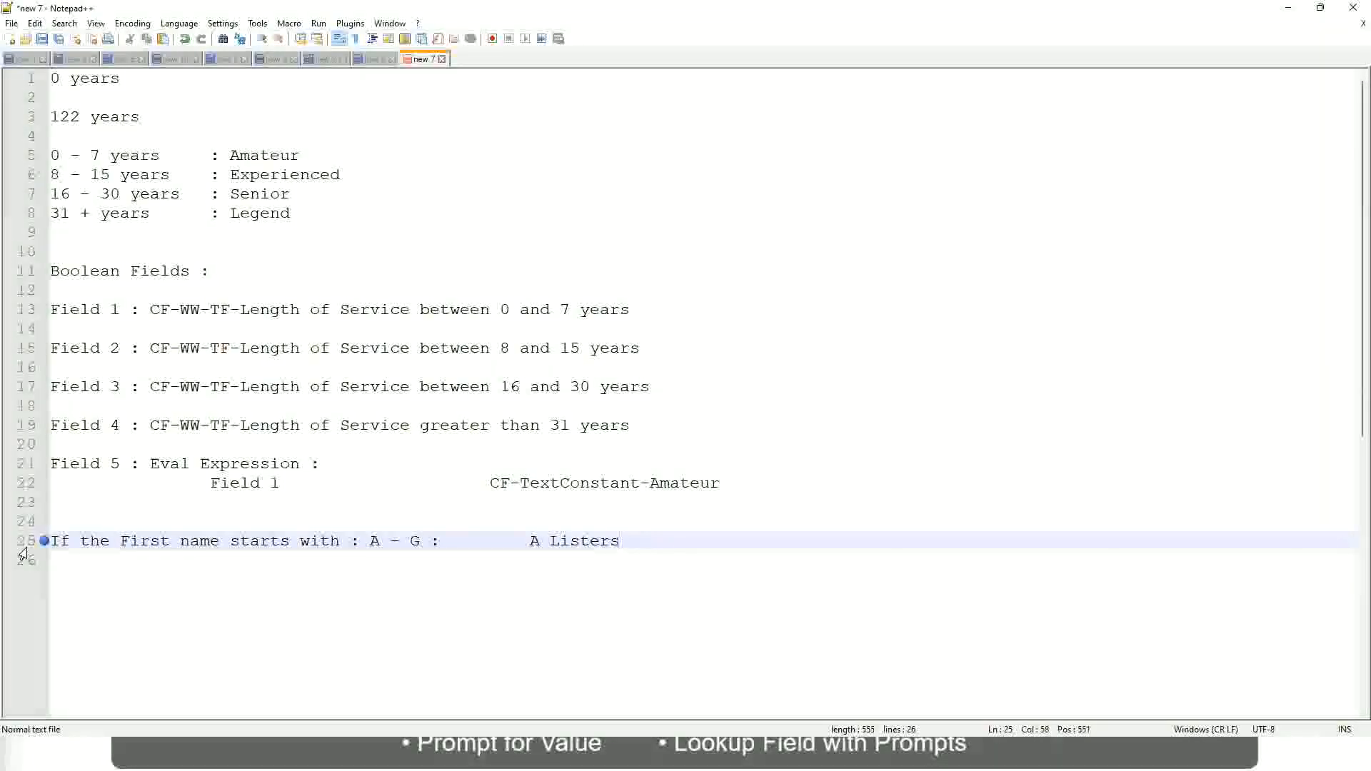
- Enclose A Listers in double quotes and start a new line below the rule
key("ctrl+Left")
key("ctrl+Left")
type("\"\"")
key("Right")
key("Left")
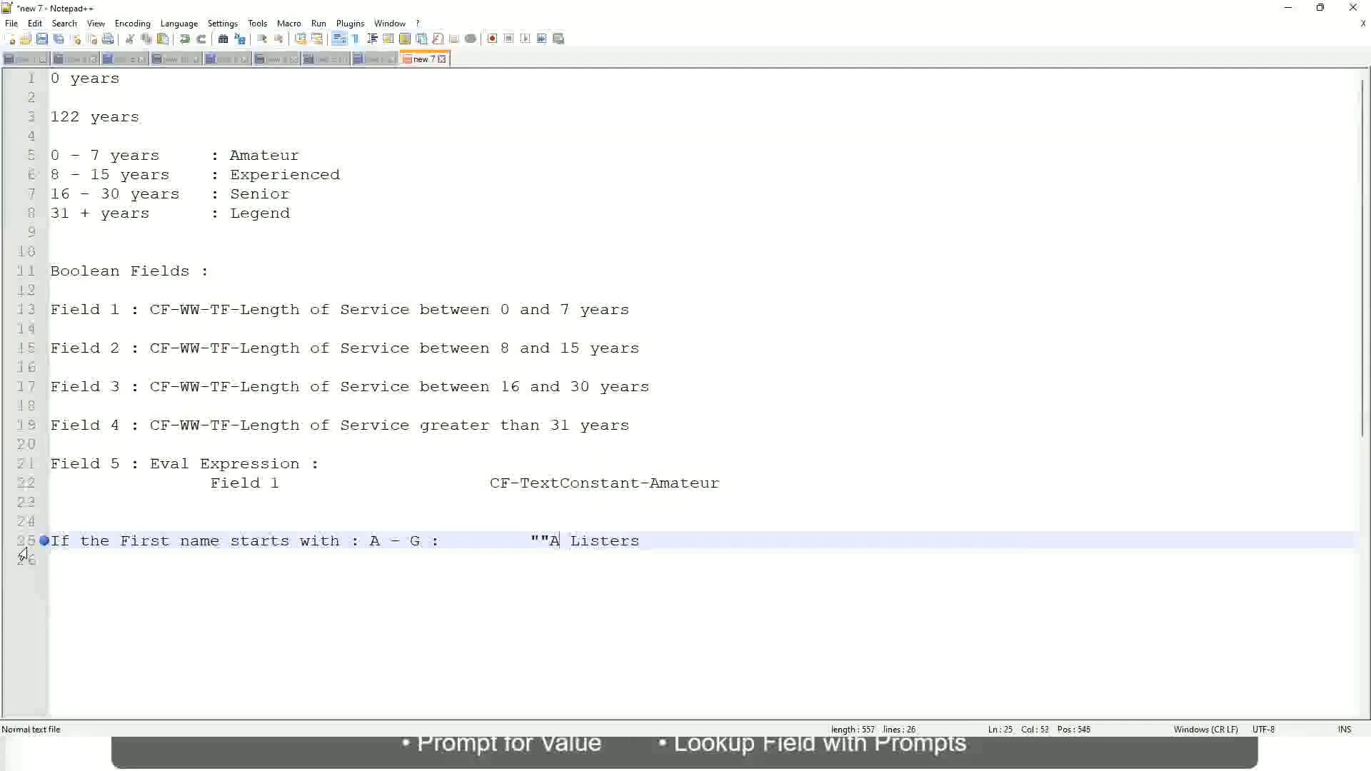
key("BackSpace")
key("Right")
key("Right")
key("Right")
key("Right")
key("Right")
key("Right")
key("Right")
key("Right")
key("Right")
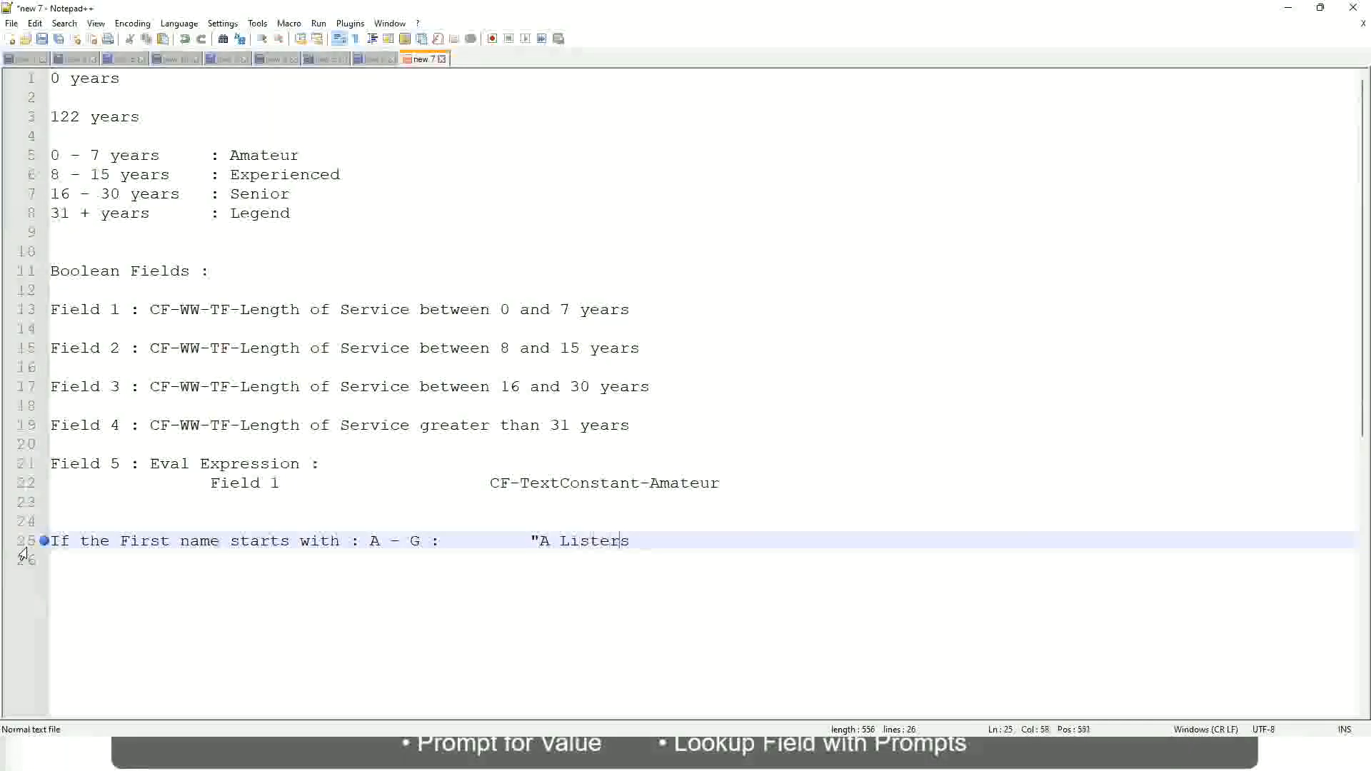
key("Return")
type("\"")
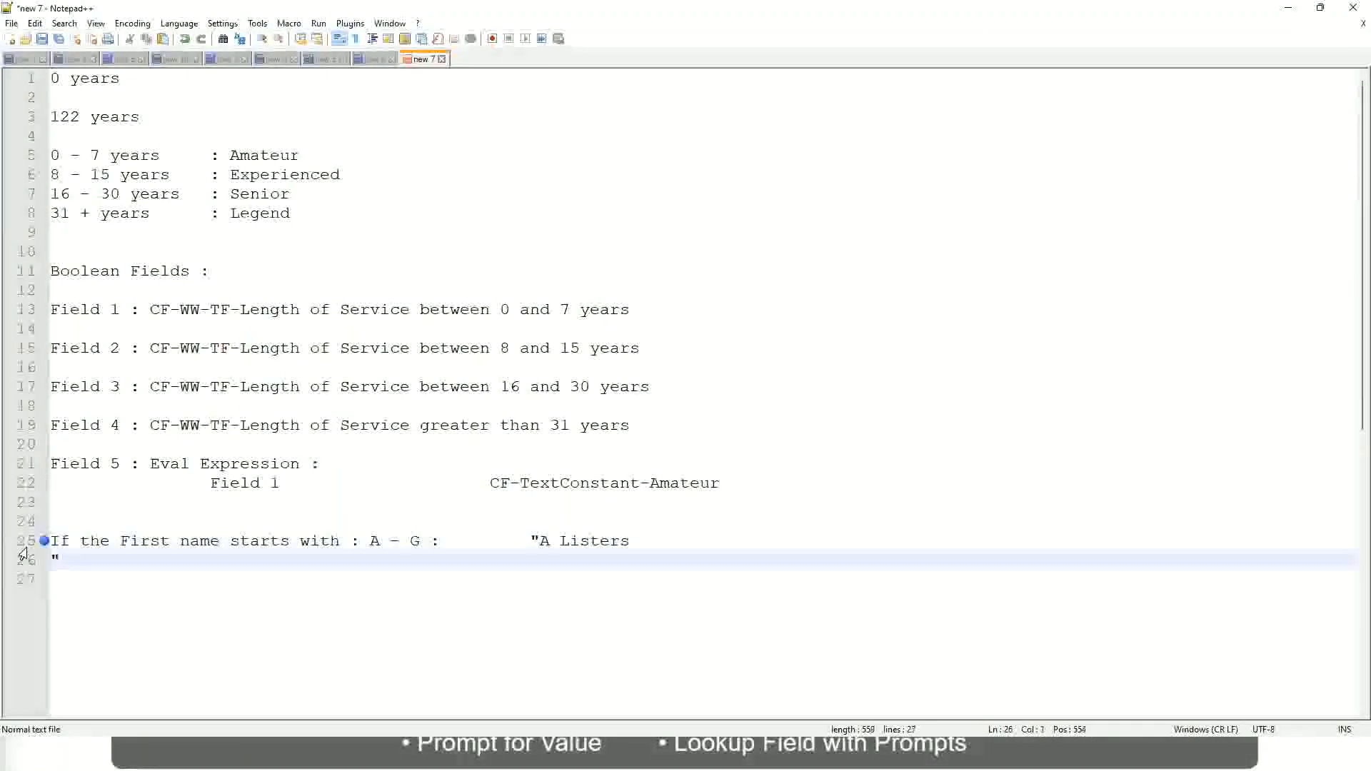
key("BackSpace")
key("BackSpace")
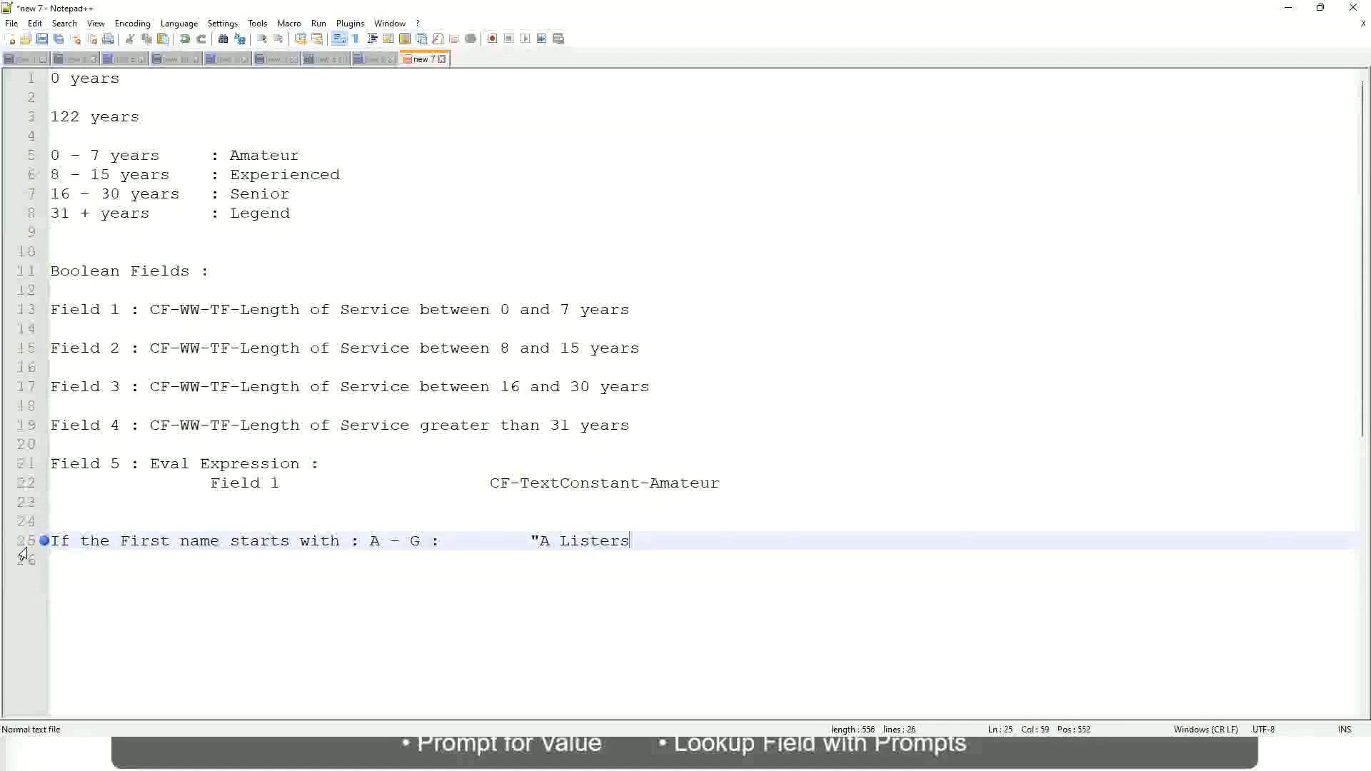
type("\"")
key("Delete")
key("Return")
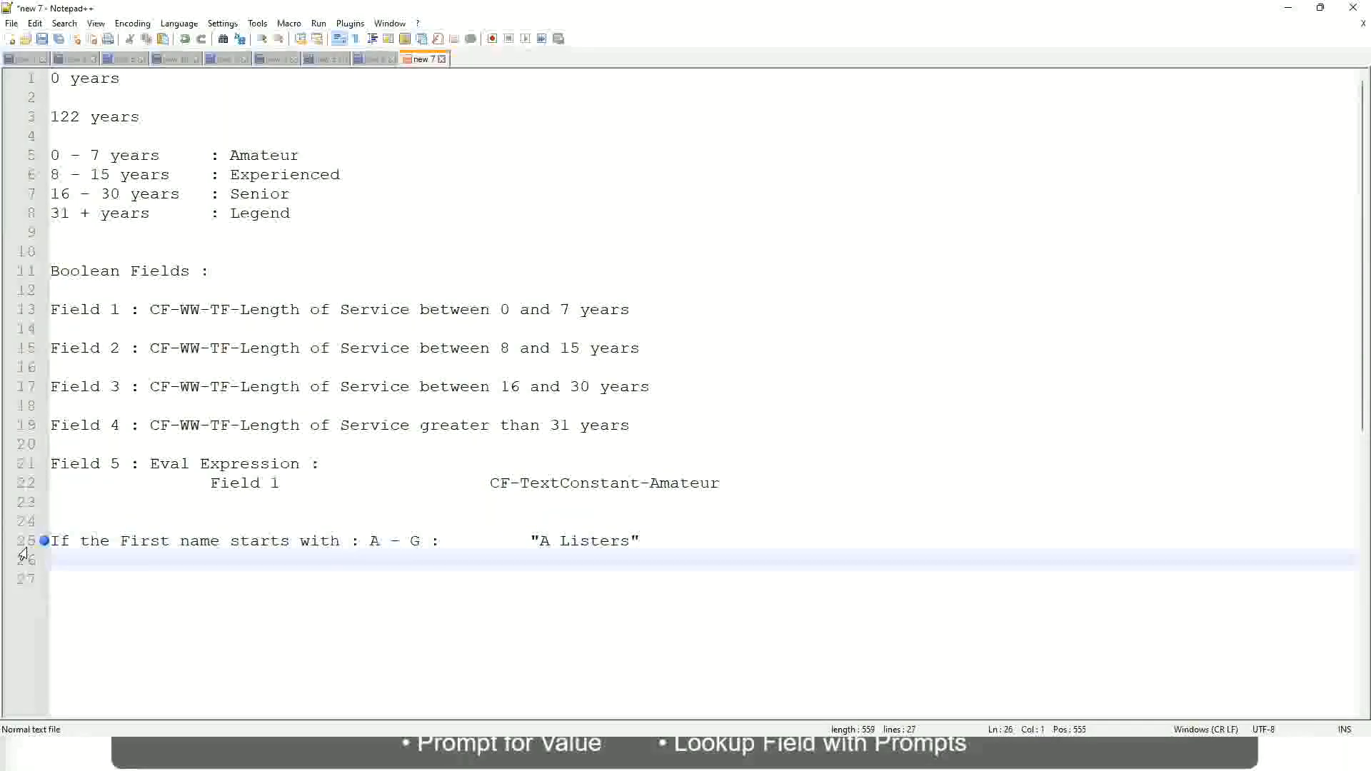
- Add a second rule reading H - P : "His Majesty", aligned with the rule above, and start another line
type("B")
key("BackSpace")
type("H -")
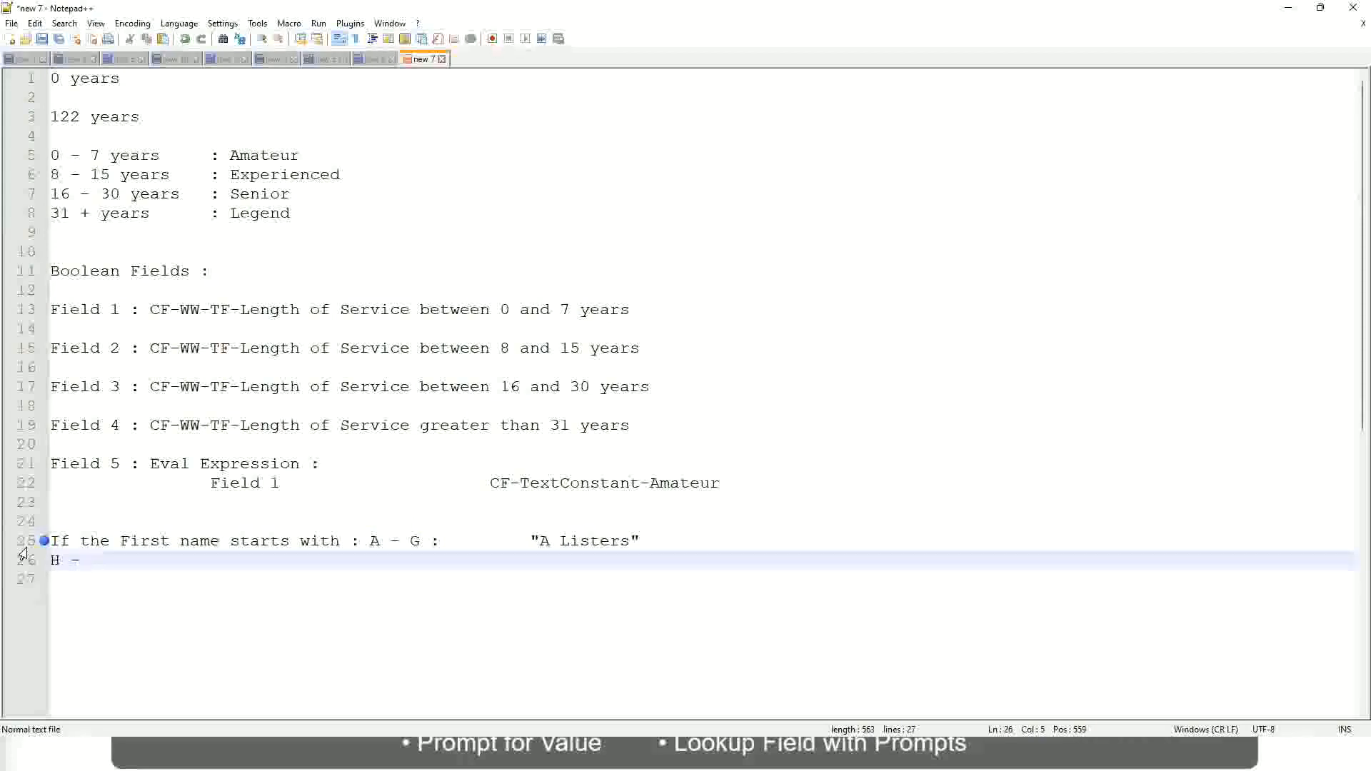
type("P")
key("Tab")
key("Tab")
key("Tab")
key("Tab")
key("Tab")
key("Tab")
key("Tab")
key("Tab")
key("Right")
type(":")
key("Right")
key("Right")
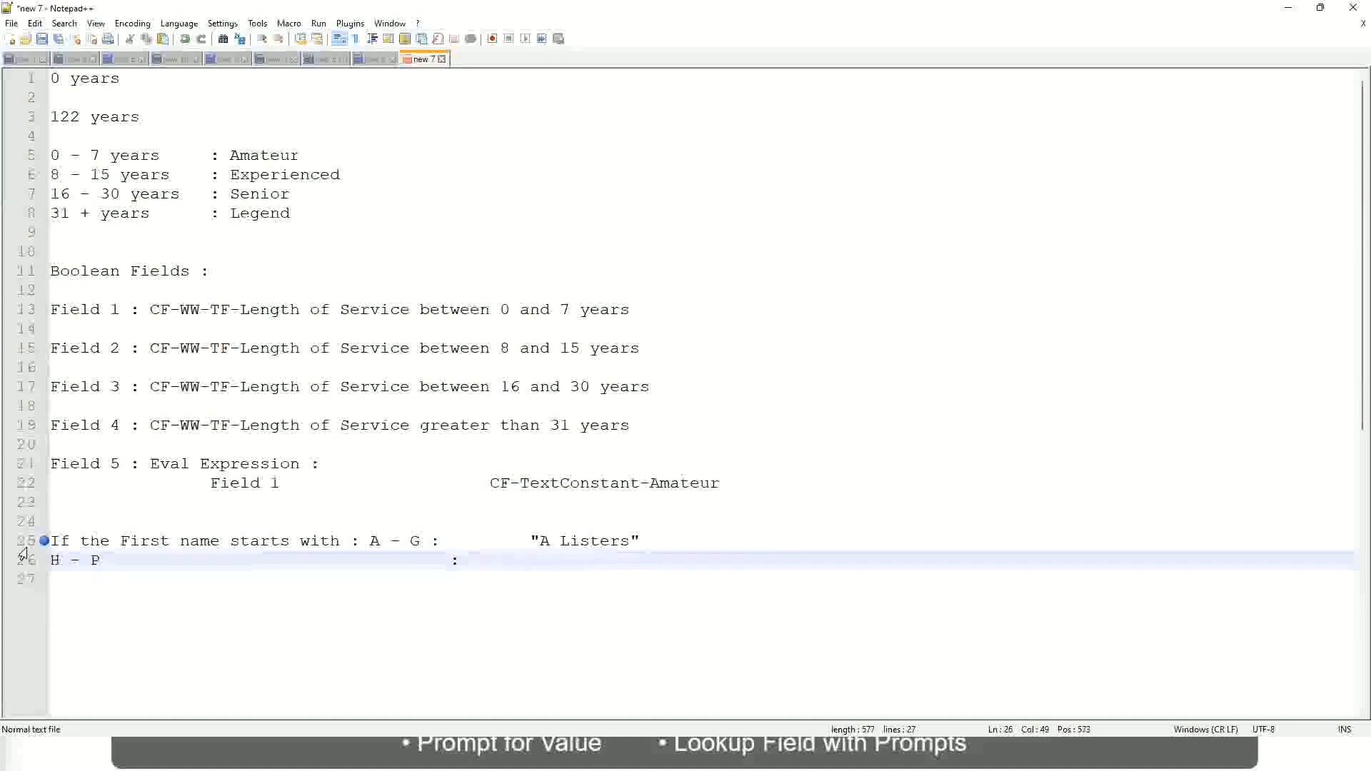
type("\"His Majesty")
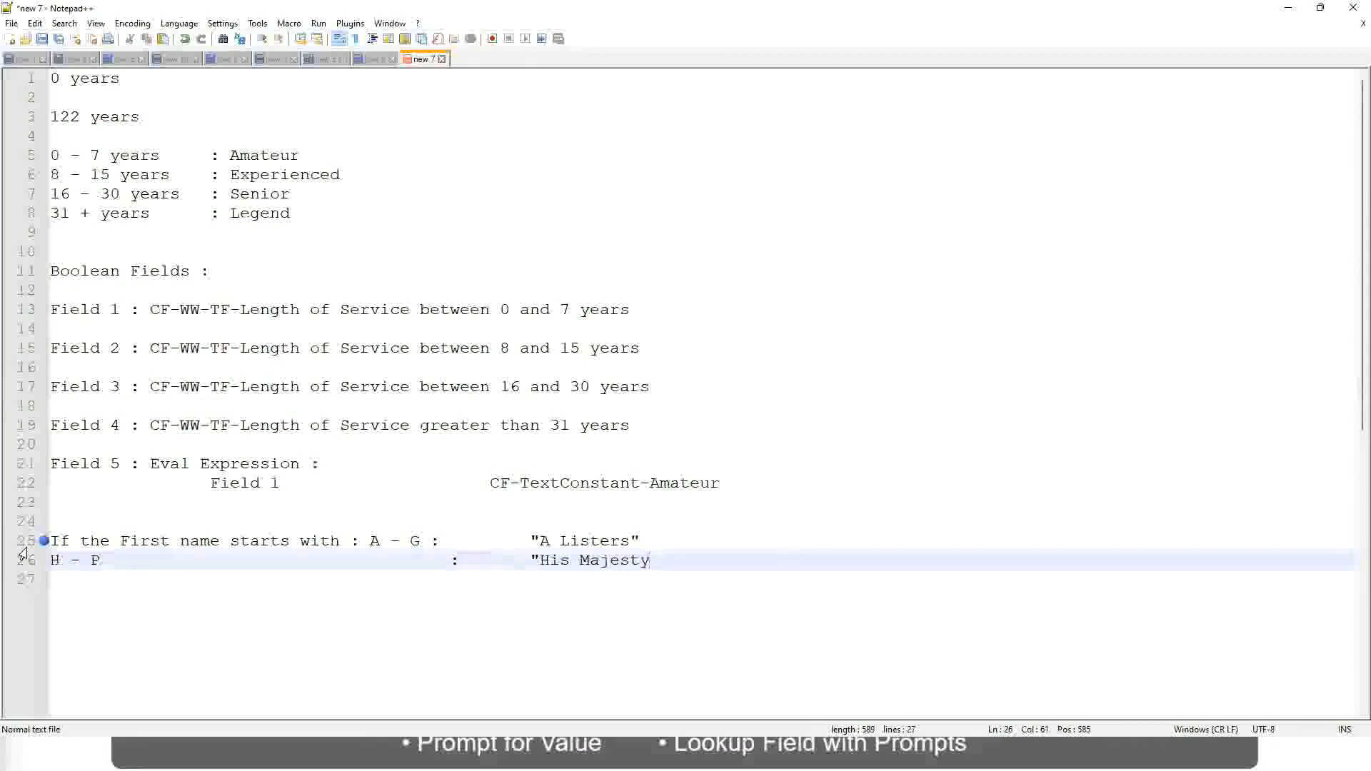
type("\"")
key("Return")
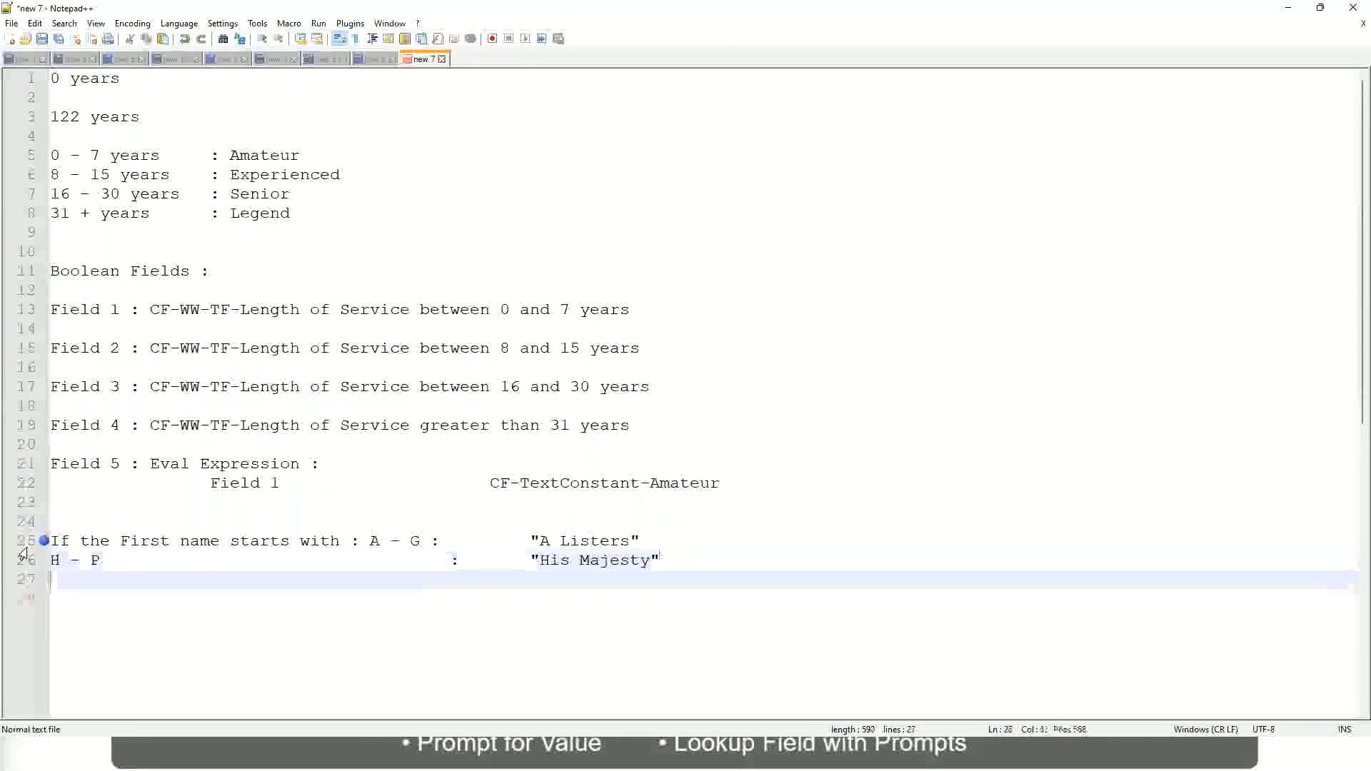
- Add a third rule reading L - Z : "Lords", aligned with the rules above
type("L")
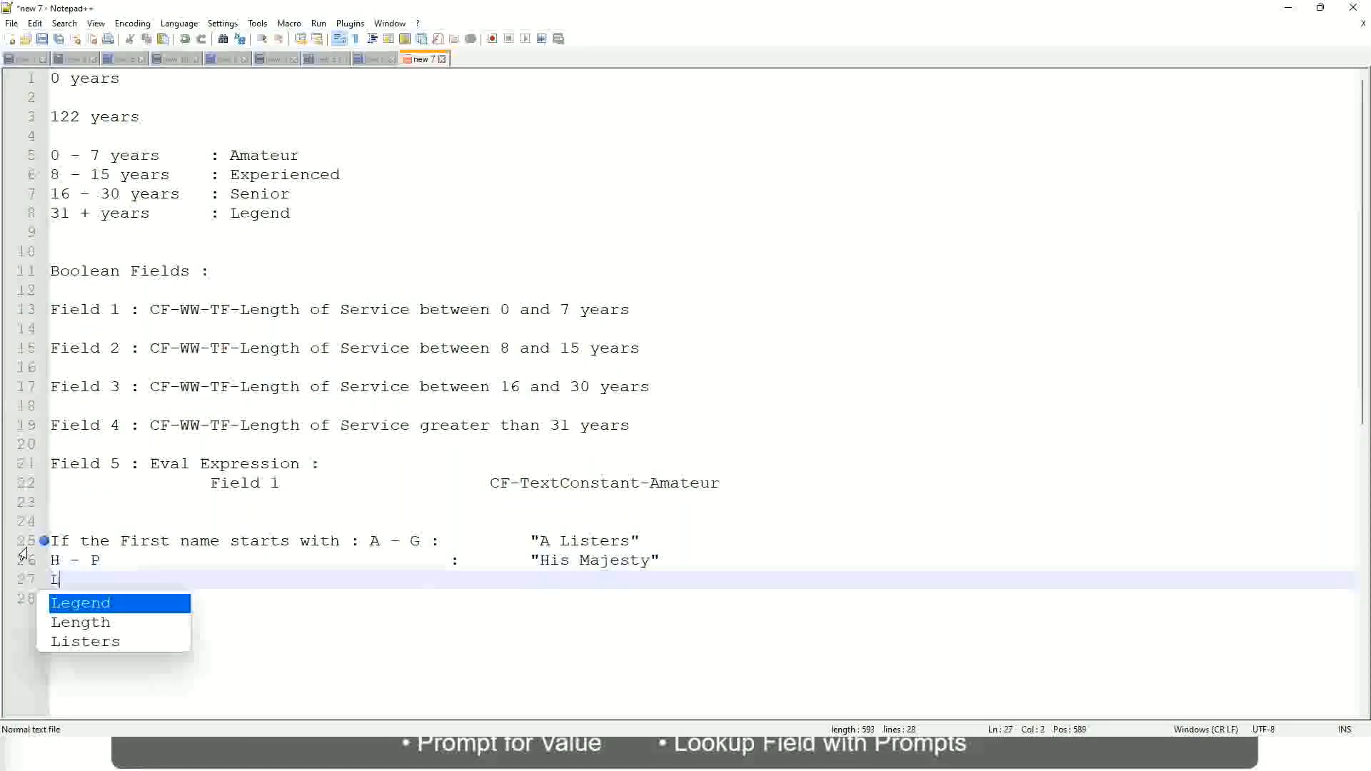
type(" - Z")
key("Tab")
key("Tab")
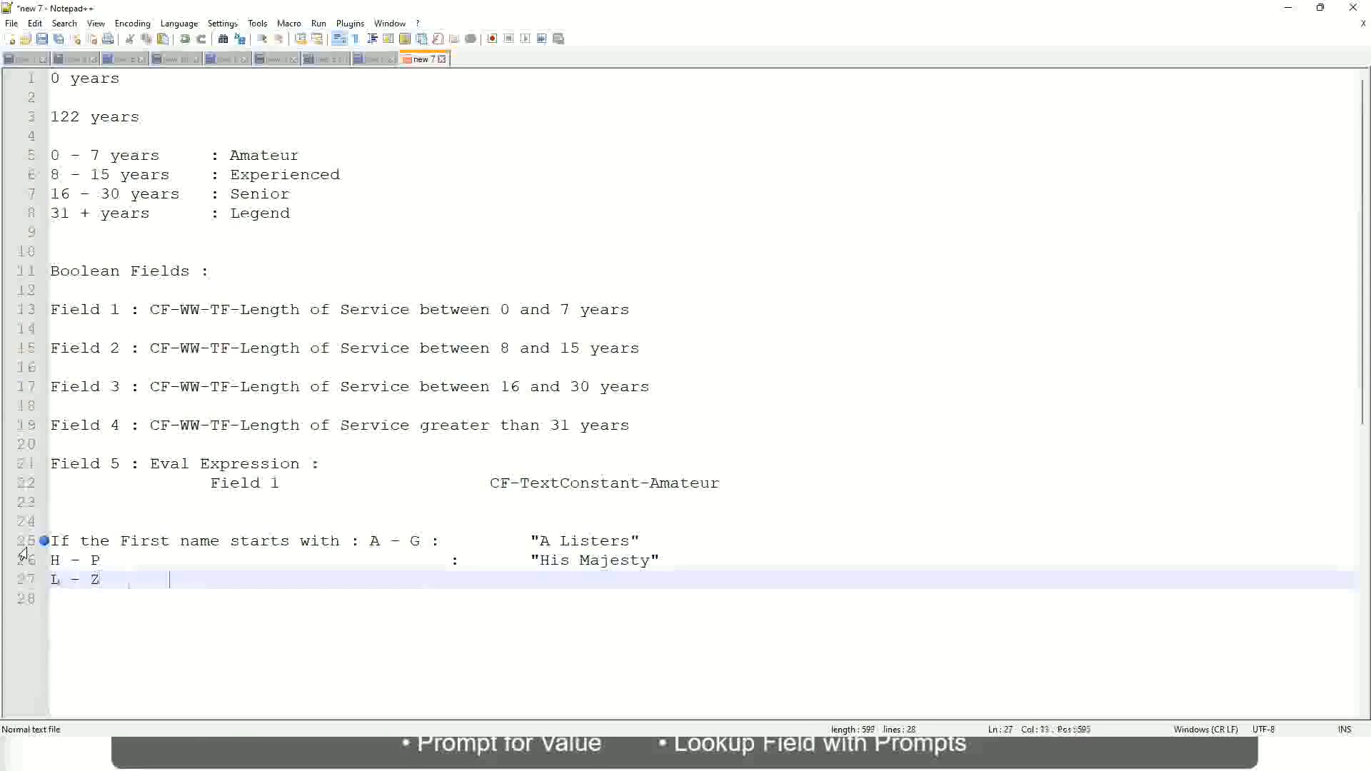
key("Tab")
type(":       \"Lords")
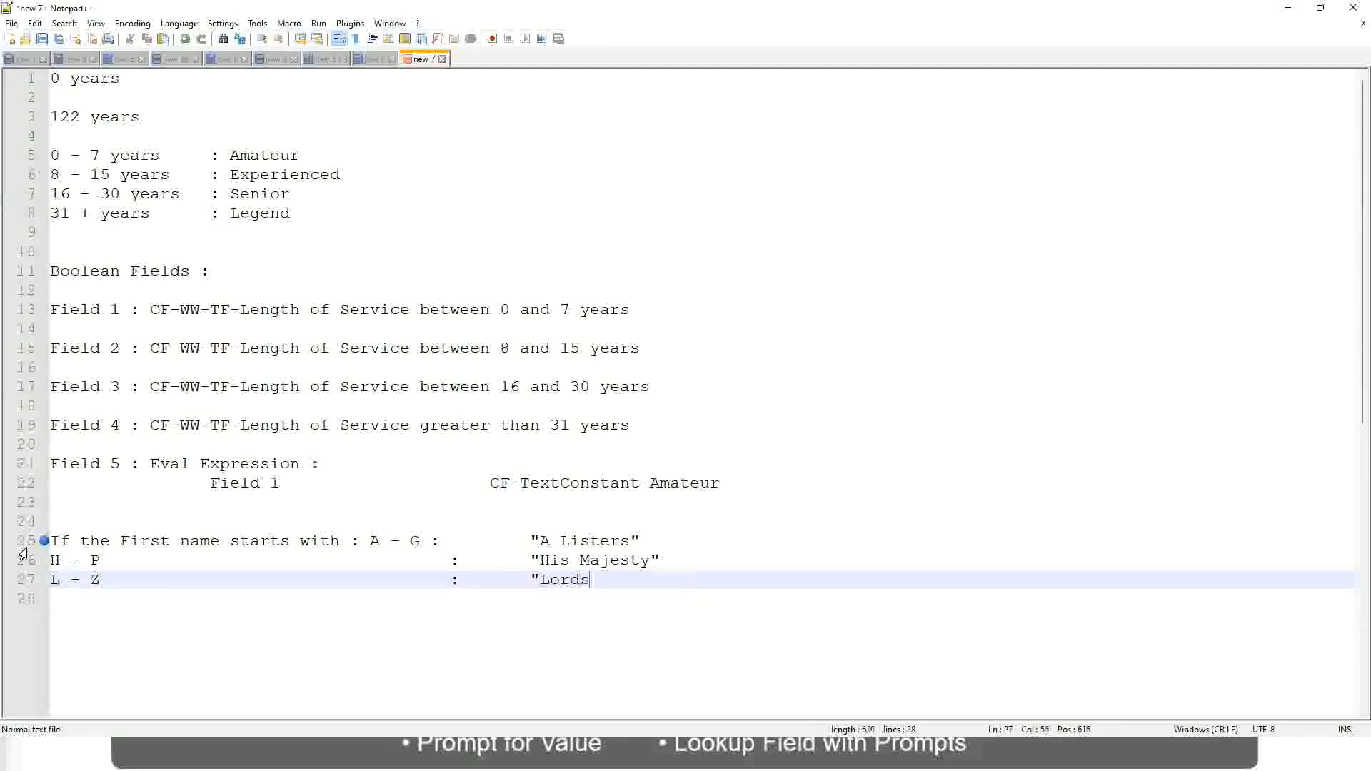
type("\"\"")
key("BackSpace")
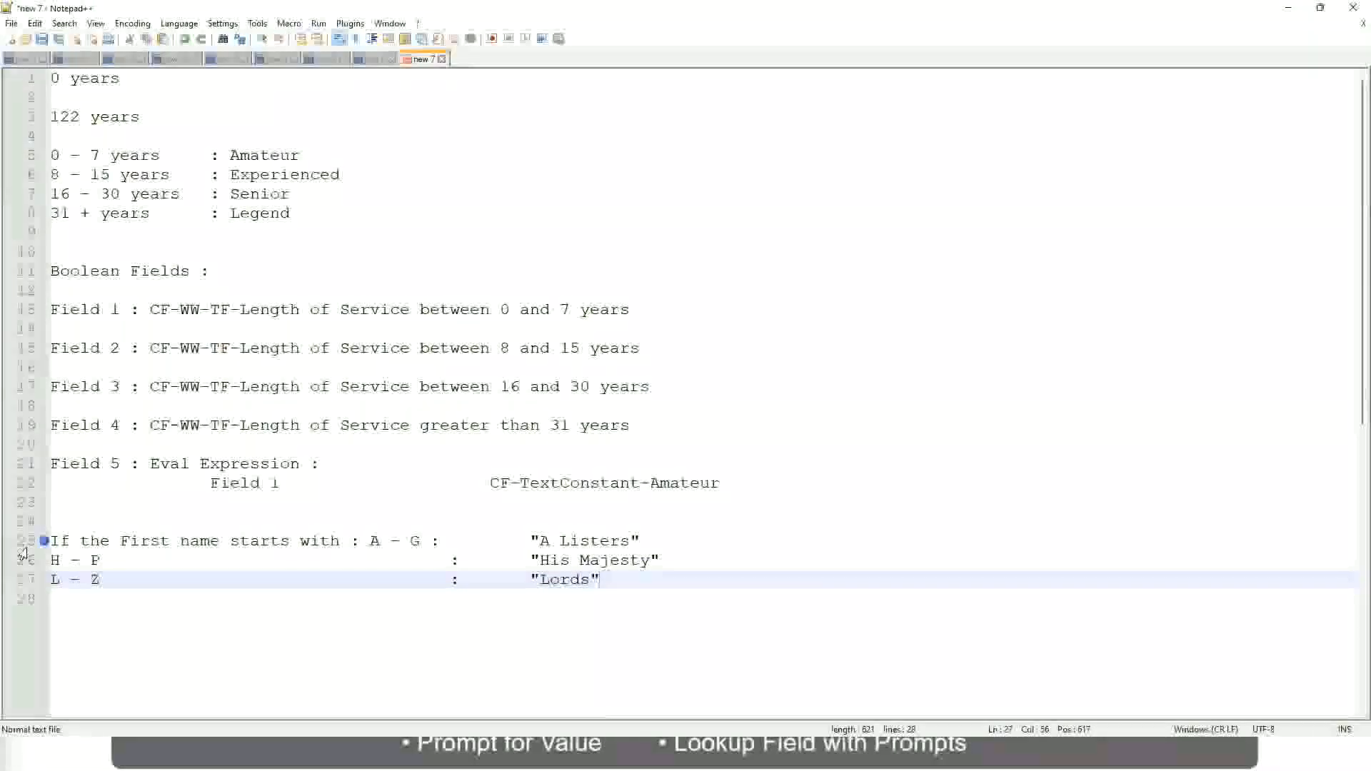
- Replace the three first-name rule lines with a new line that begins with "If"
left_click(612, 580)
left_click_drag(594, 580, 639, 541)
left_click(562, 540)
left_click(618, 562)
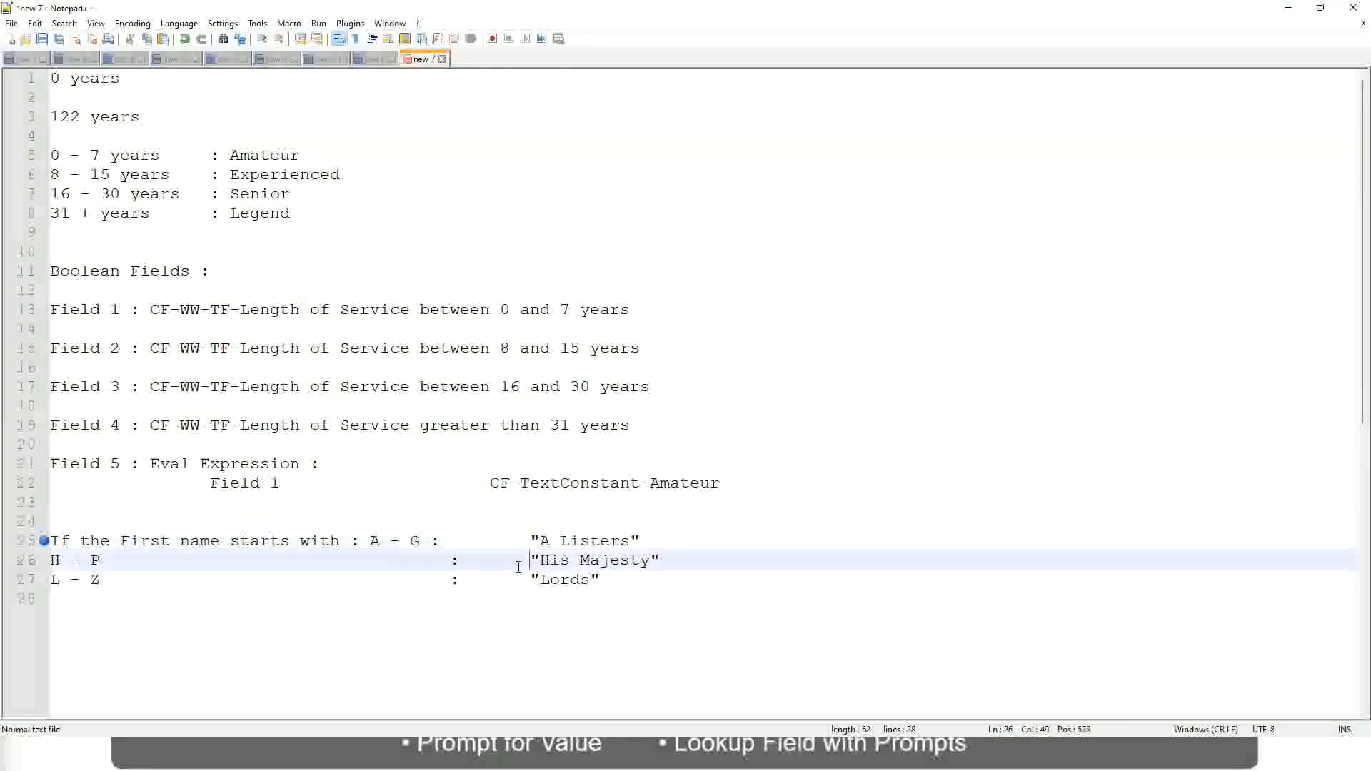
left_click_drag(620, 582, 48, 542)
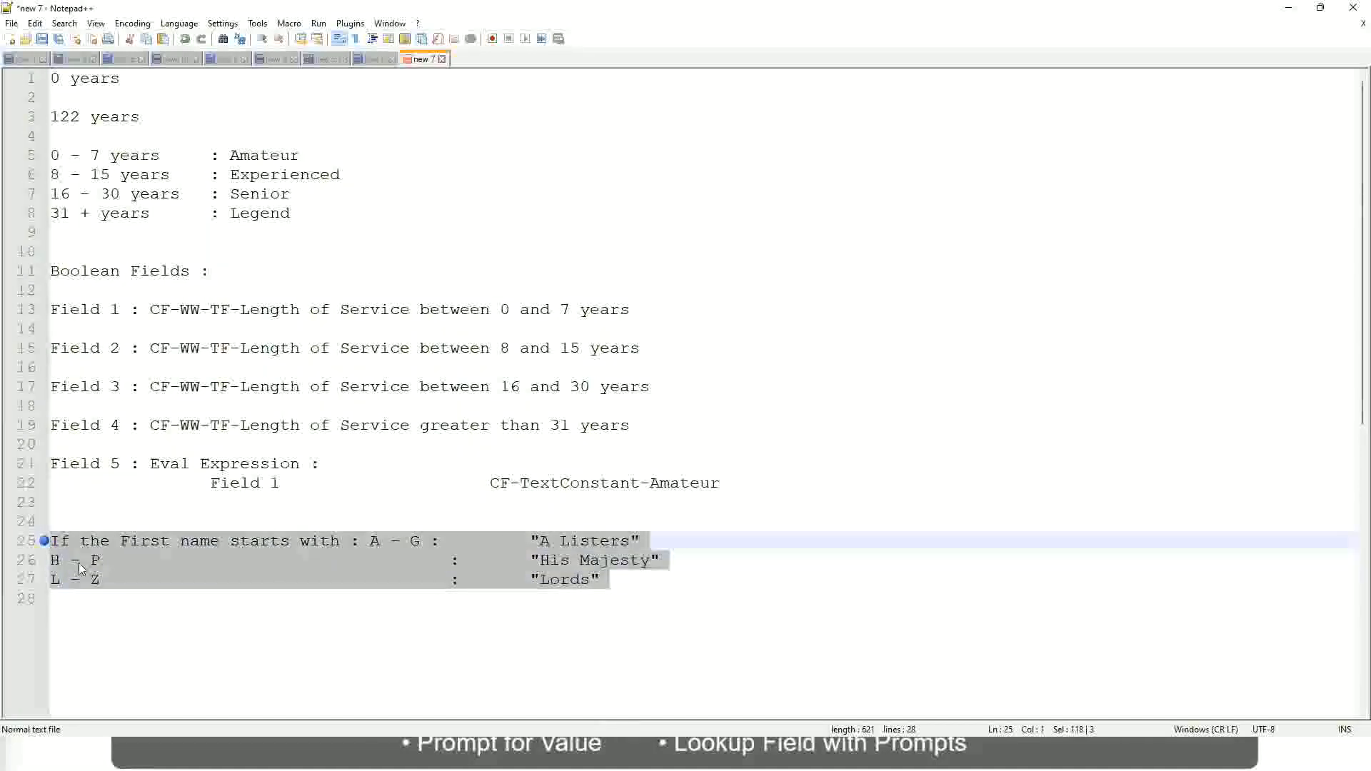
type("If ")
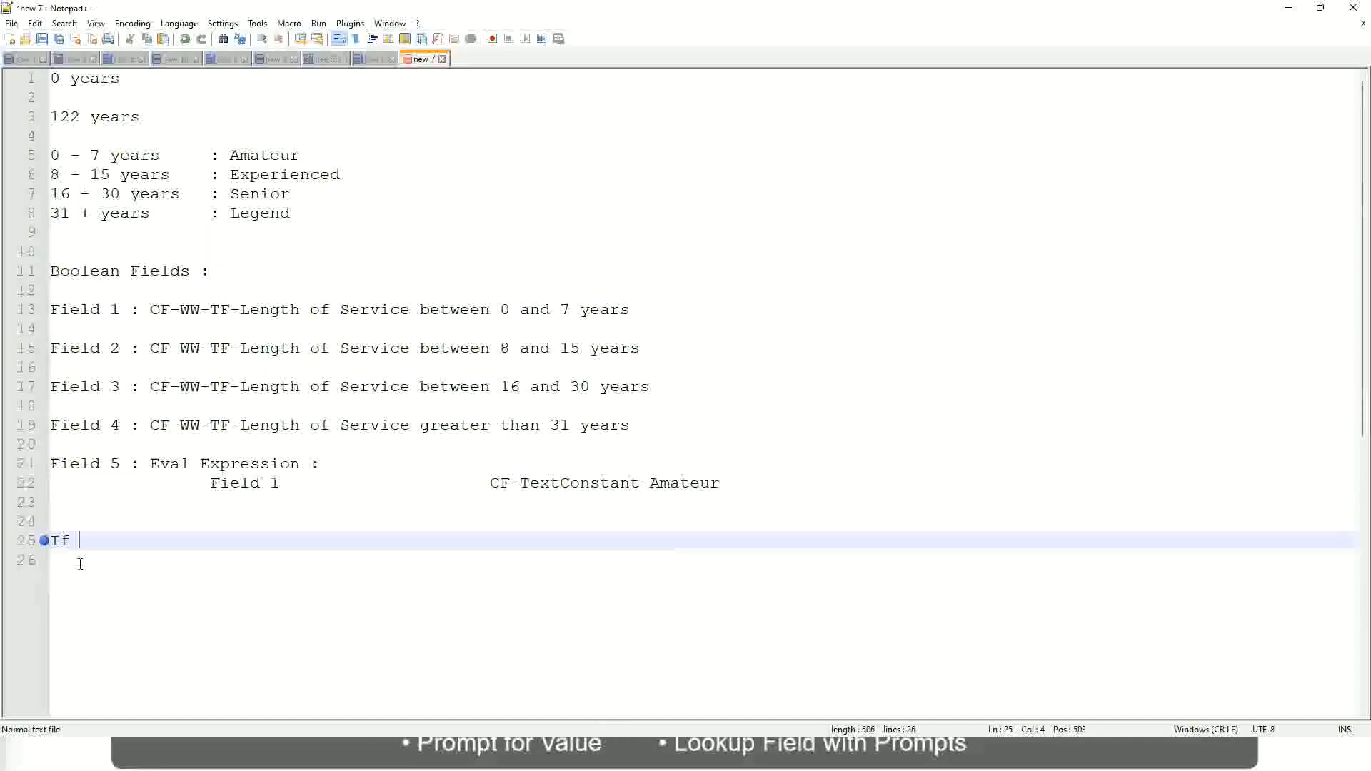
type("Prior E")
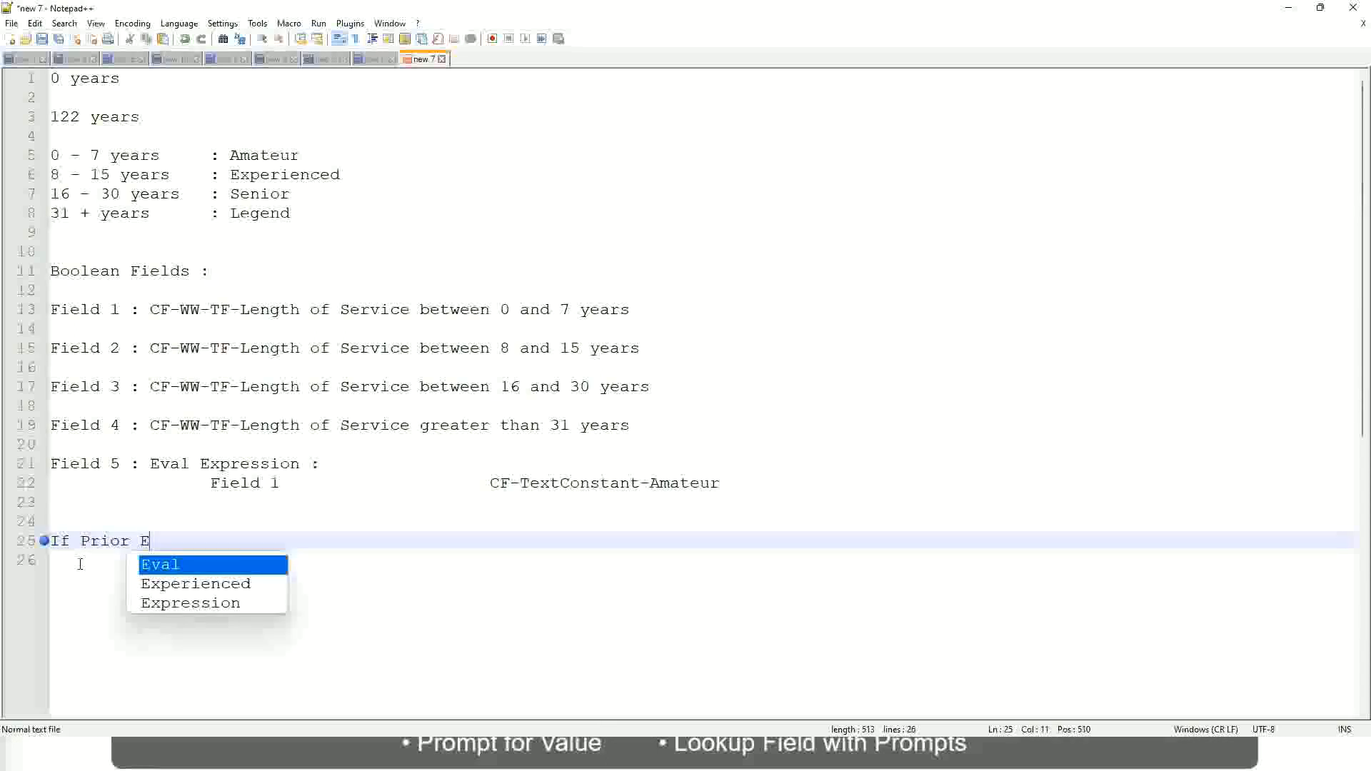
type("xperience")
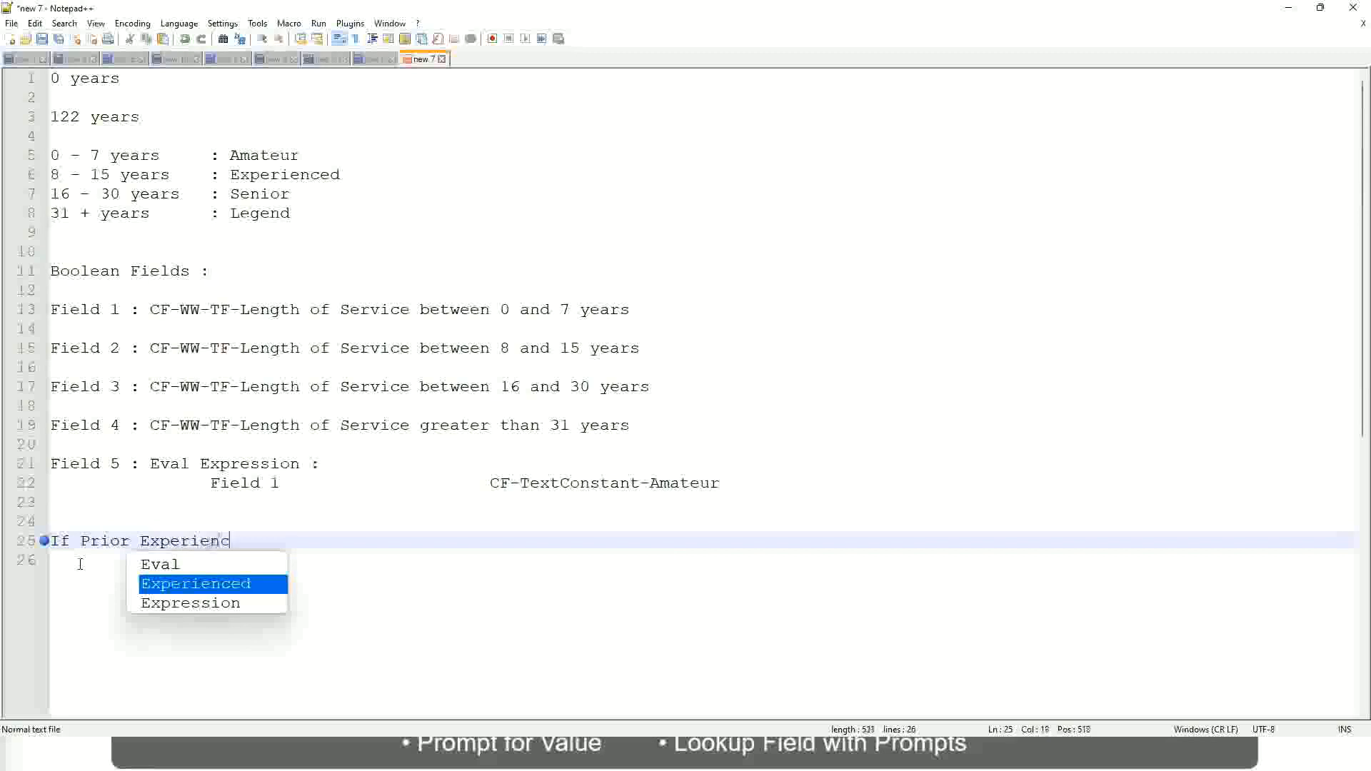
key("BackSpace")
key("BackSpace")
key("BackSpace")
key("BackSpace")
key("BackSpace")
key("BackSpace")
key("BackSpace")
key("BackSpace")
key("BackSpace")
key("BackSpace")
key("BackSpace")
key("BackSpace")
key("BackSpace")
key("BackSpace")
key("BackSpace")
key("BackSpace")
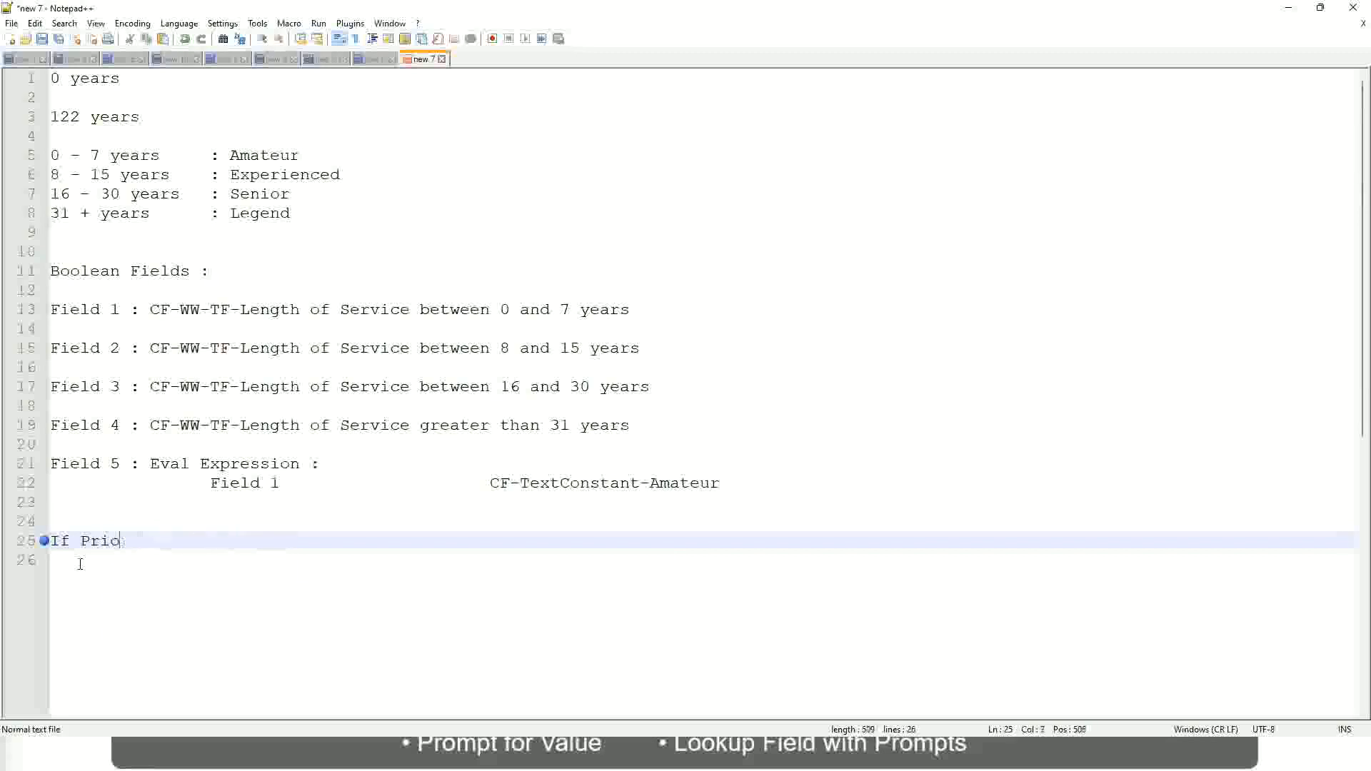
type("Job ")
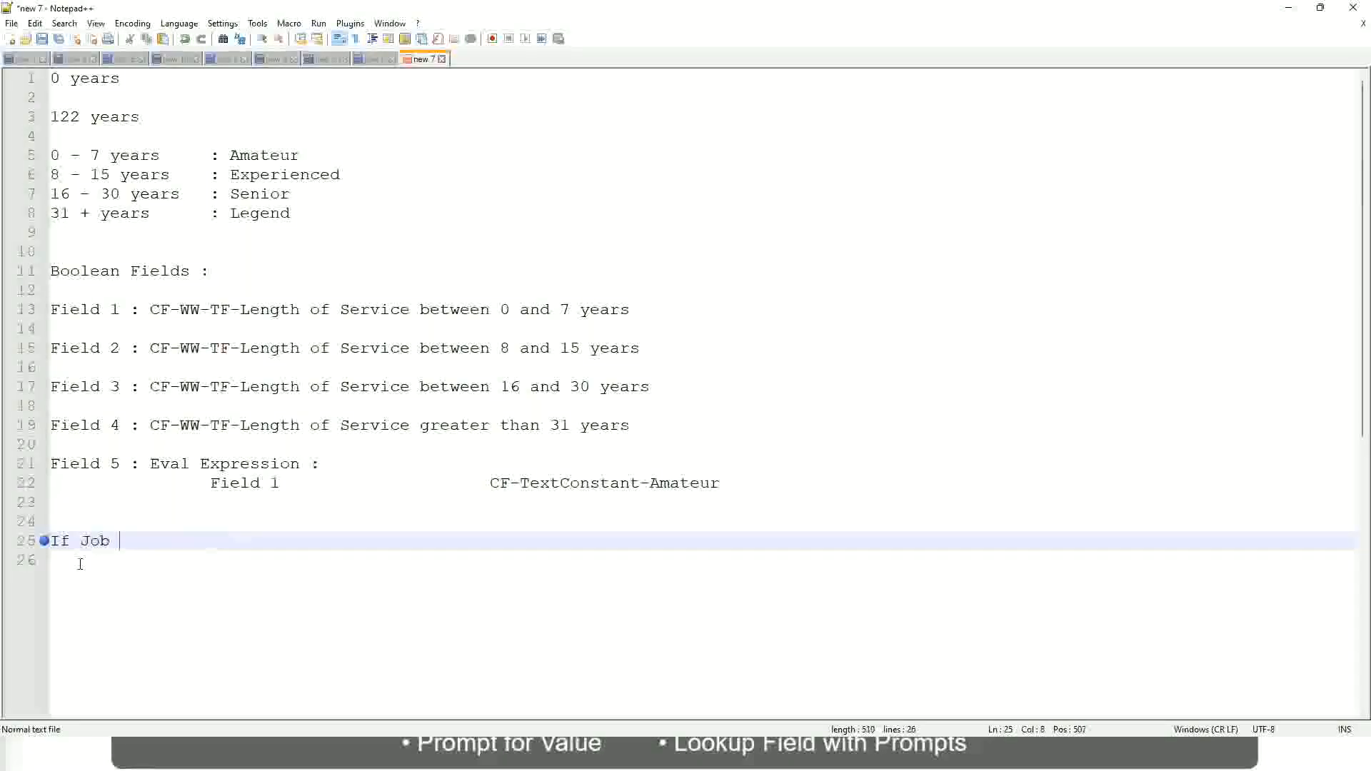
type("Profile is ")
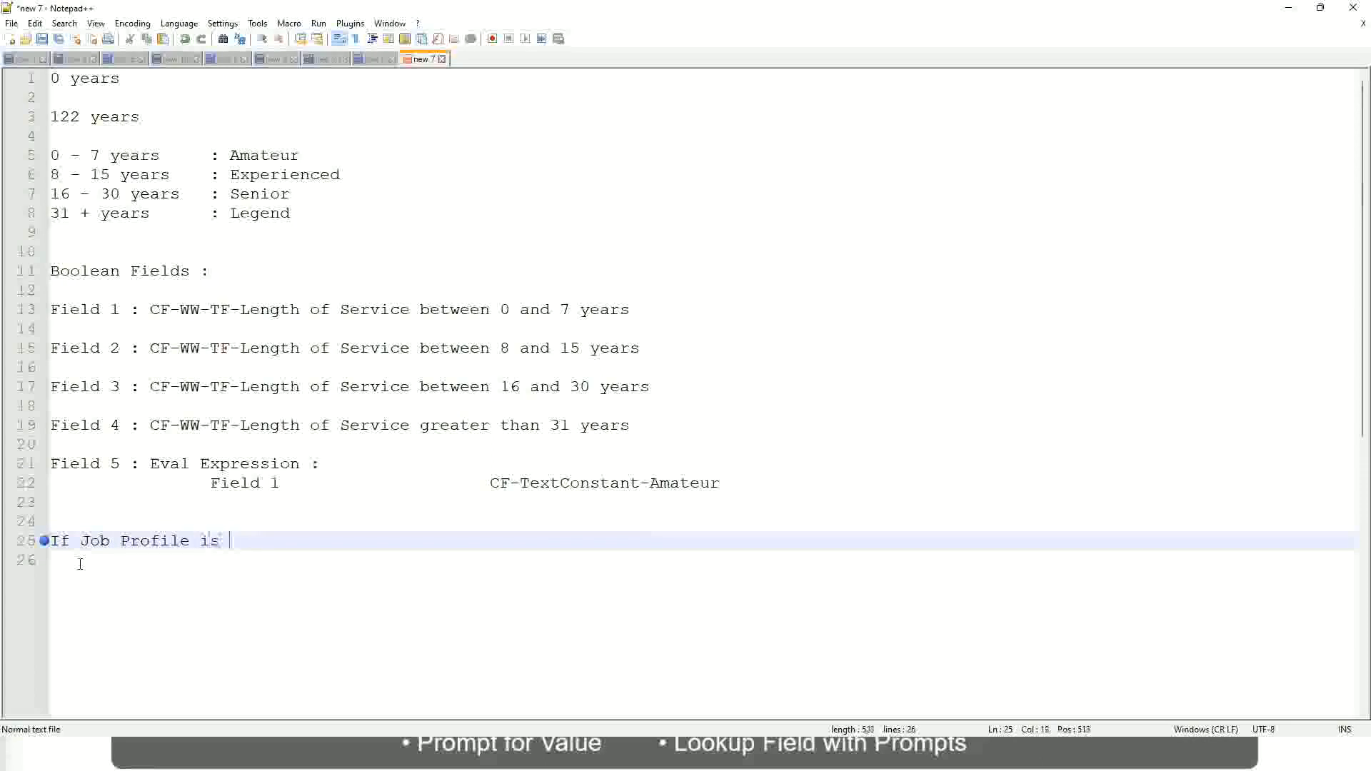
type(": Mana")
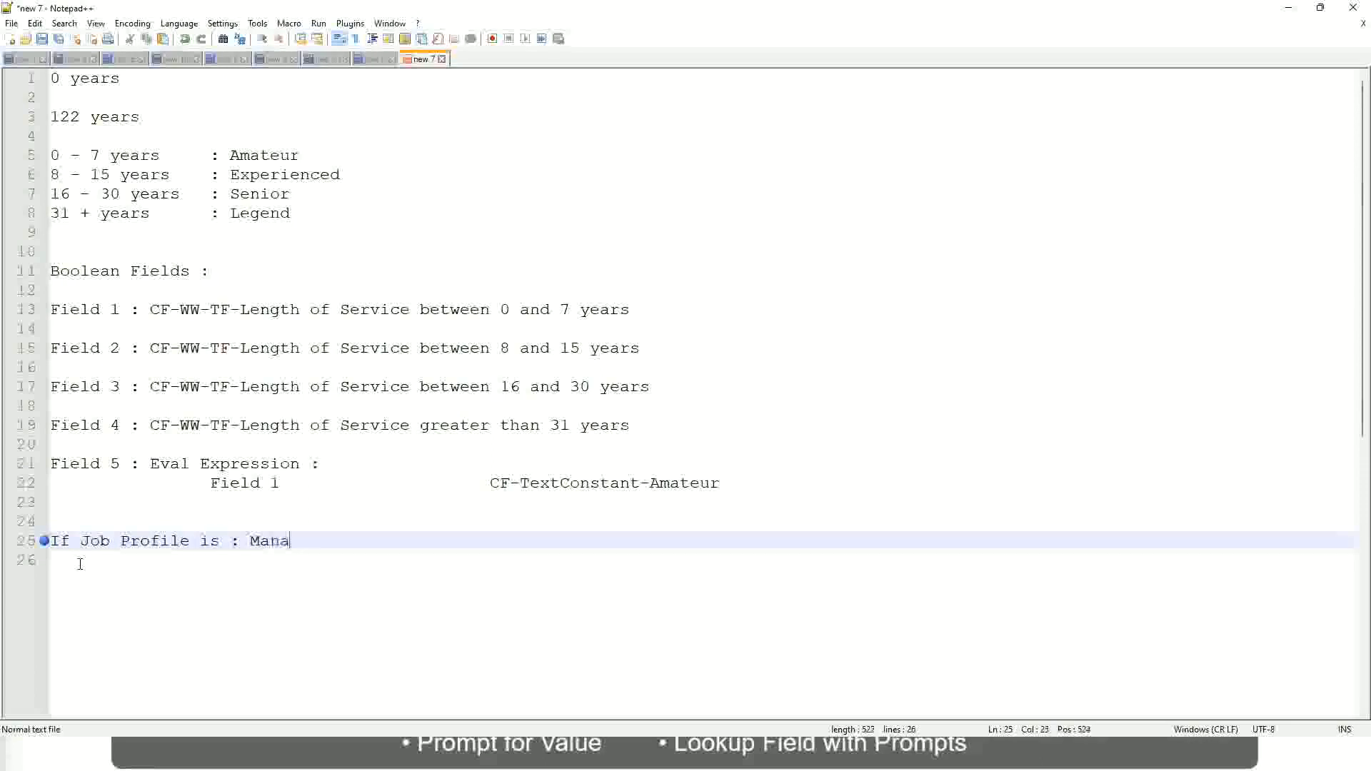
type("ger")
key("BackSpace")
key("BackSpace")
key("BackSpace")
key("BackSpace")
key("BackSpace")
key("BackSpace")
key("BackSpace")
key("BackSpace")
key("BackSpace")
key("BackSpace")
key("BackSpace")
key("BackSpace")
key("BackSpace")
key("BackSpace")
key("BackSpace")
key("BackSpace")
key("BackSpace")
key("BackSpace")
key("BackSpace")
key("BackSpace")
key("BackSpace")
- Continue the condition on line 25 so that it reads "If Management Level is Manager or Above"
type("Manage")
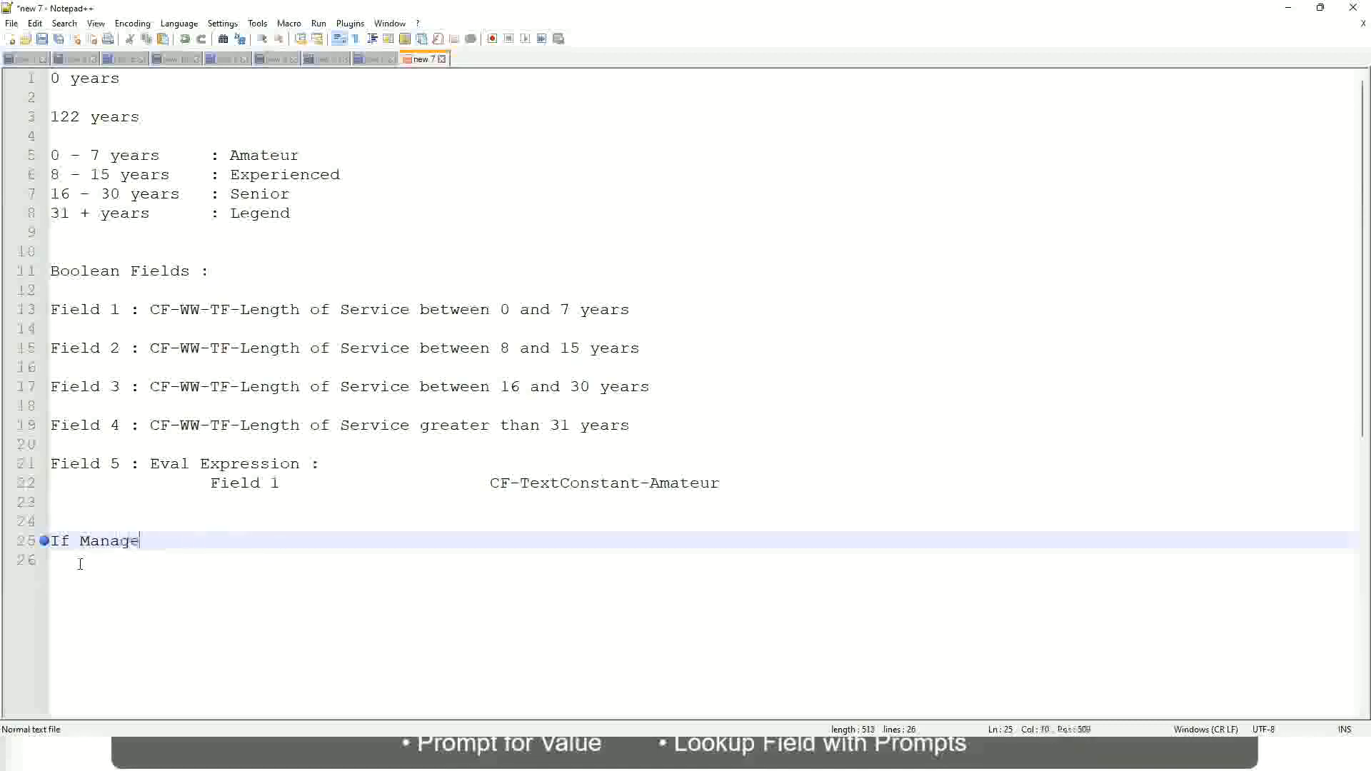
type("ment Level ")
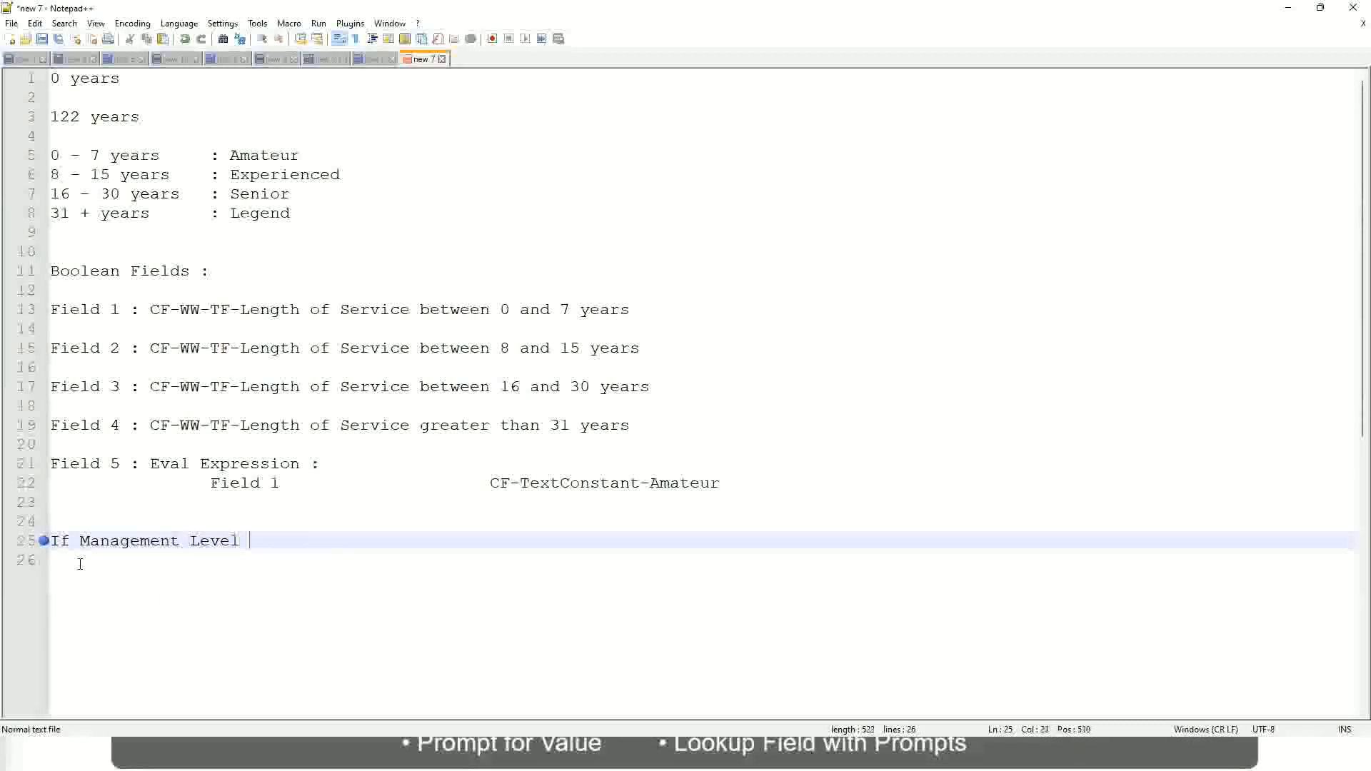
type("is Manager or Above")
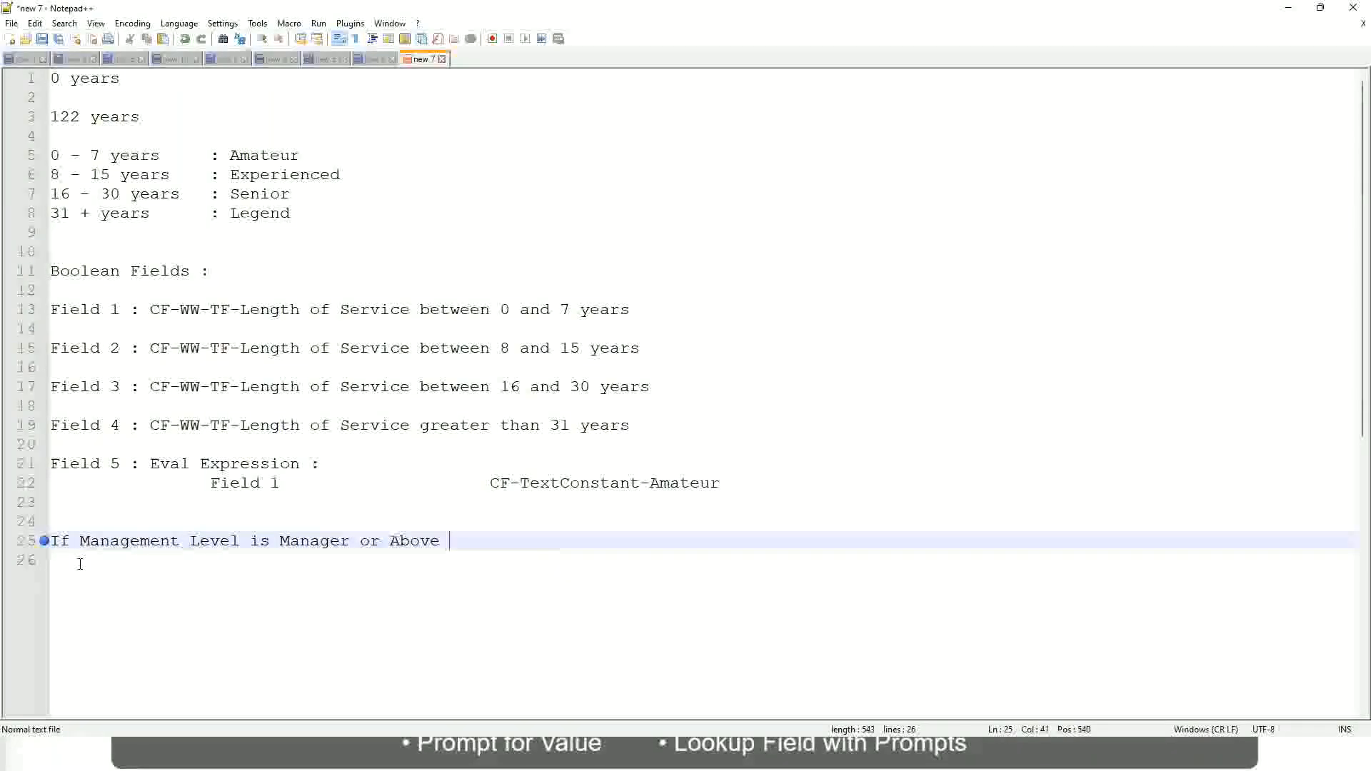
- Add "Proposed Allowance Plan : Car Allowance" spaced well after the management level condition, and start a new line
key("Tab")
key("Tab")
key("Tab")
key("Tab")
key("Tab")
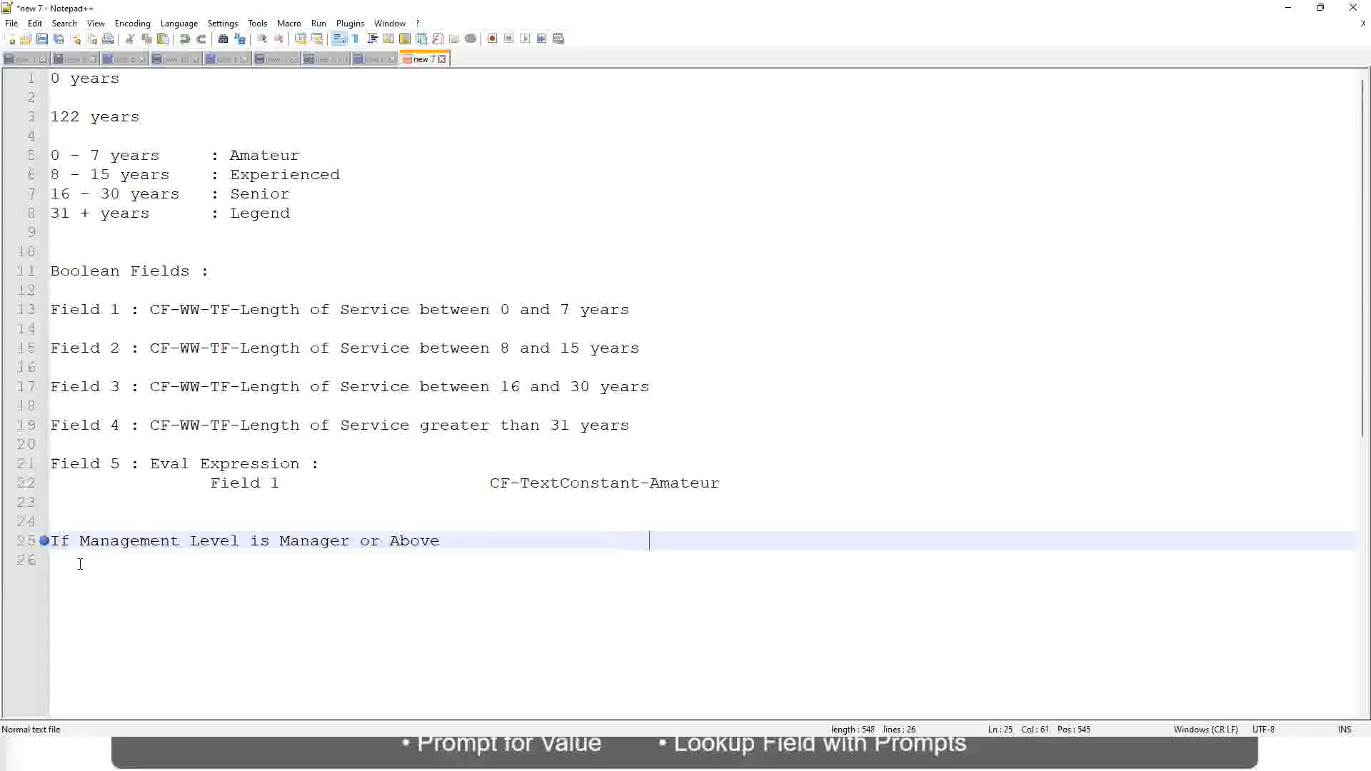
type("Proposed")
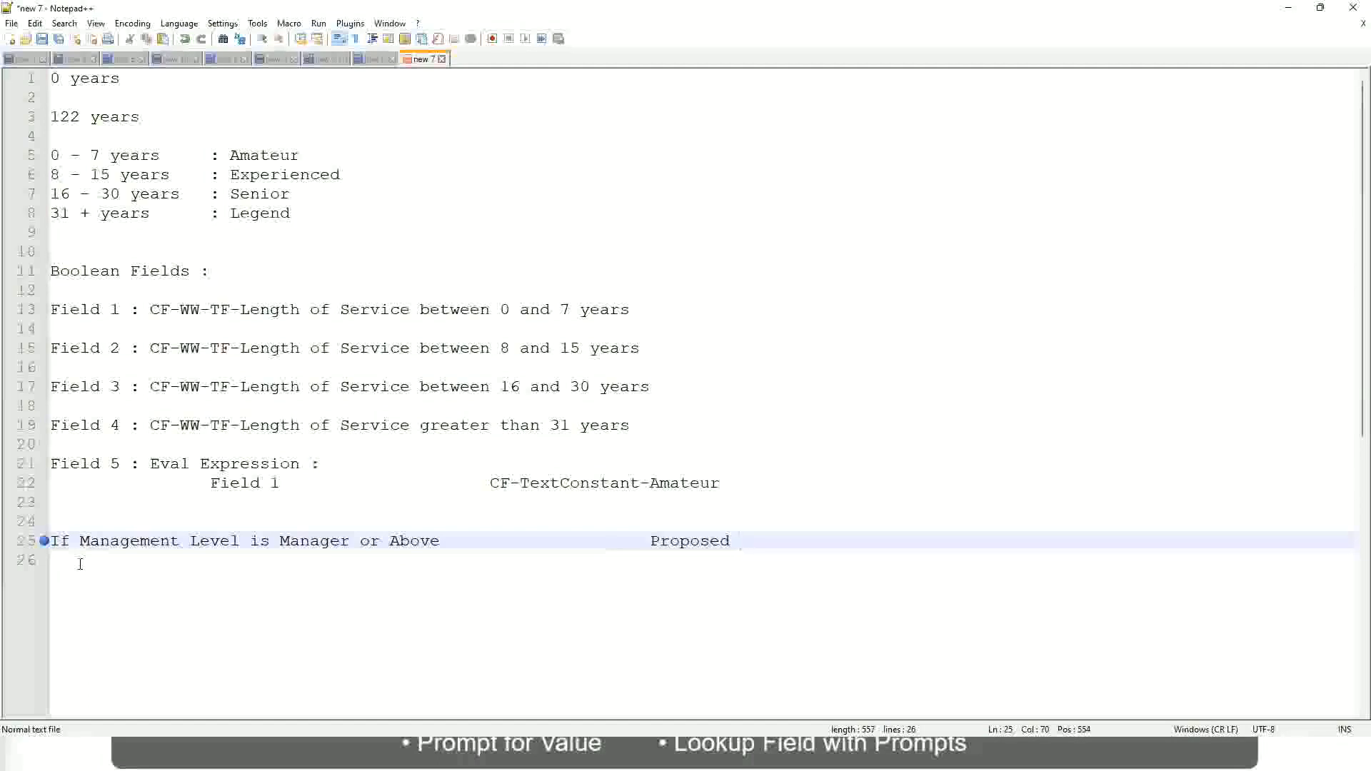
type("Allowance Plan")
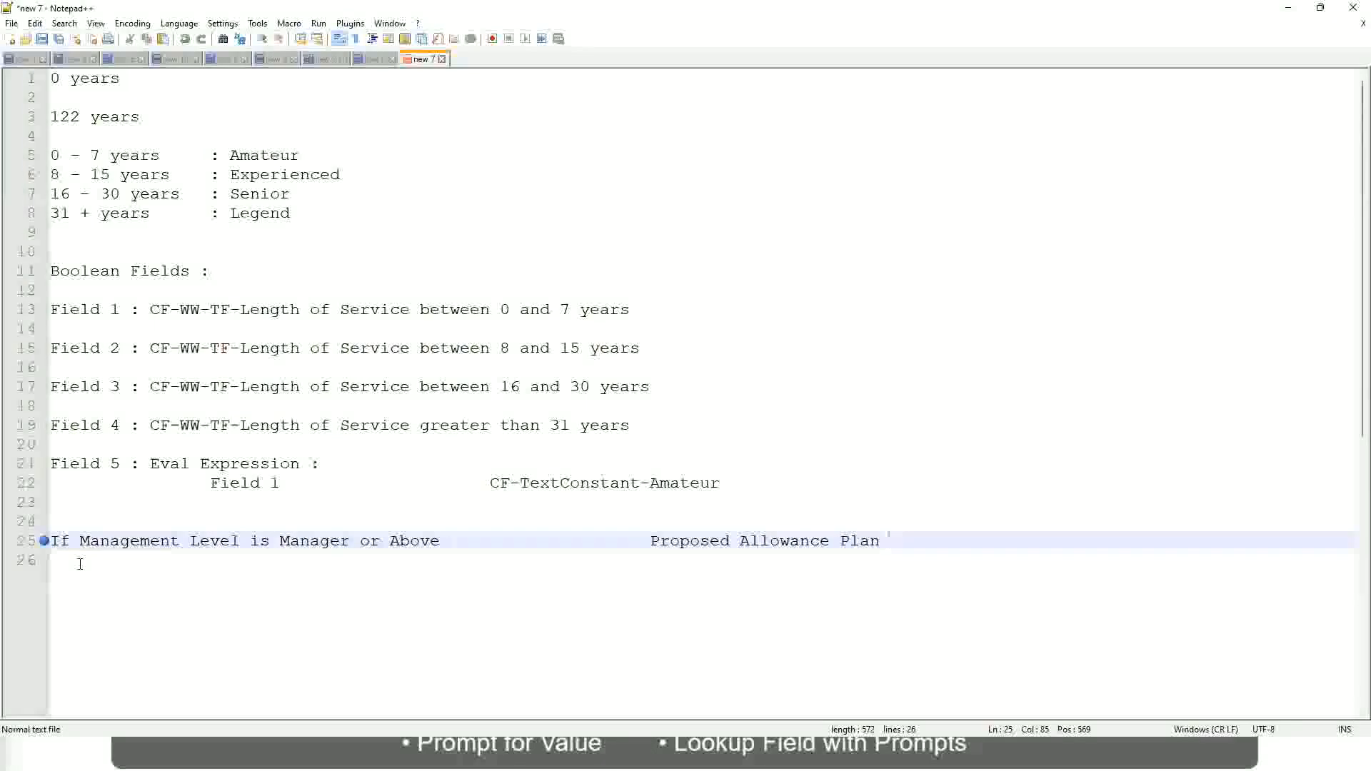
type(": ")
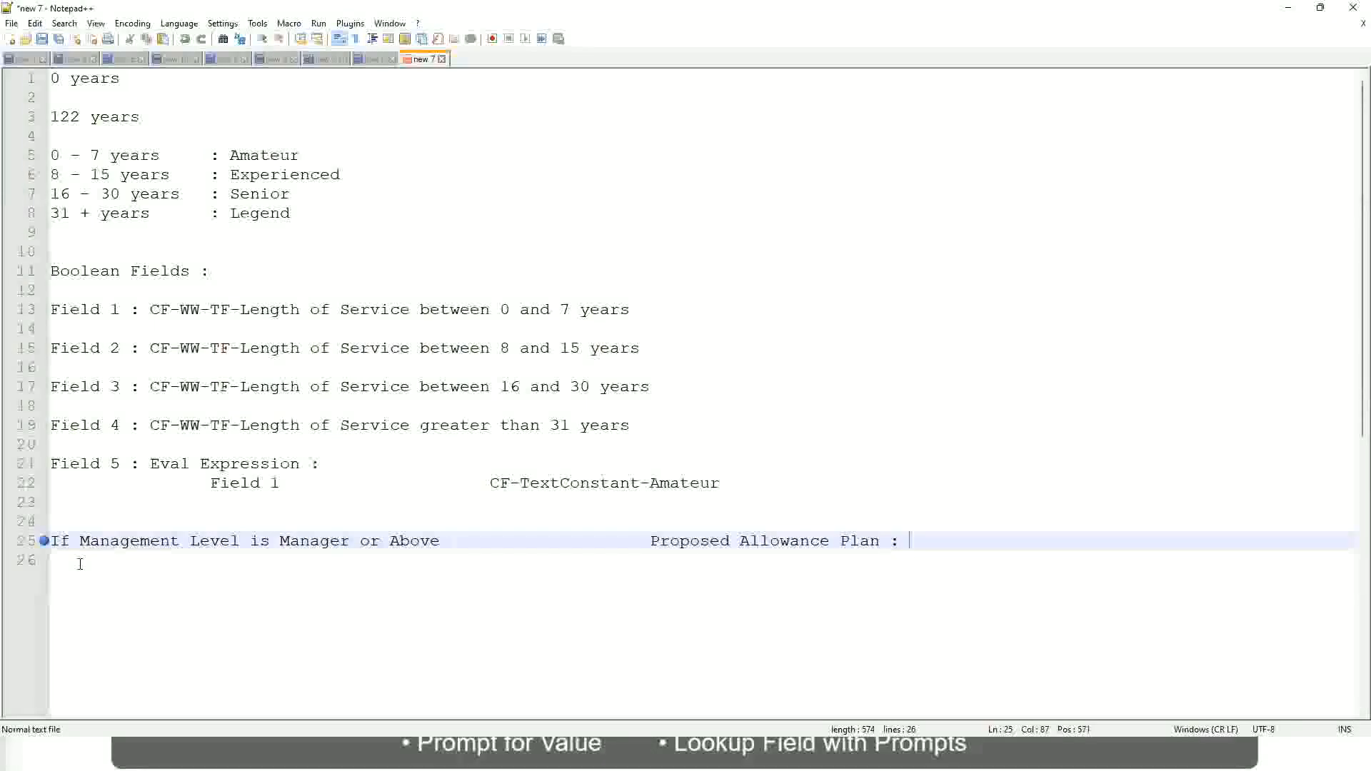
type("Car Allowance")
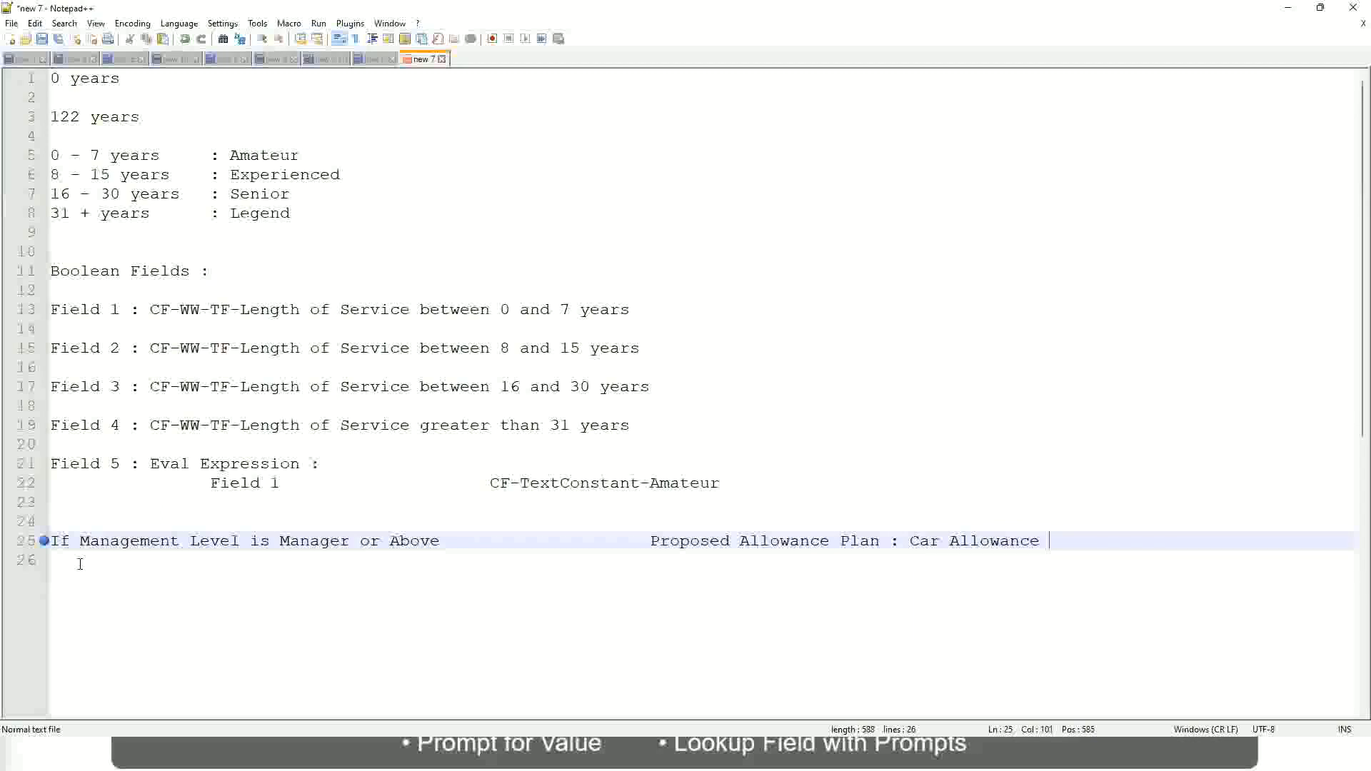
key("Return")
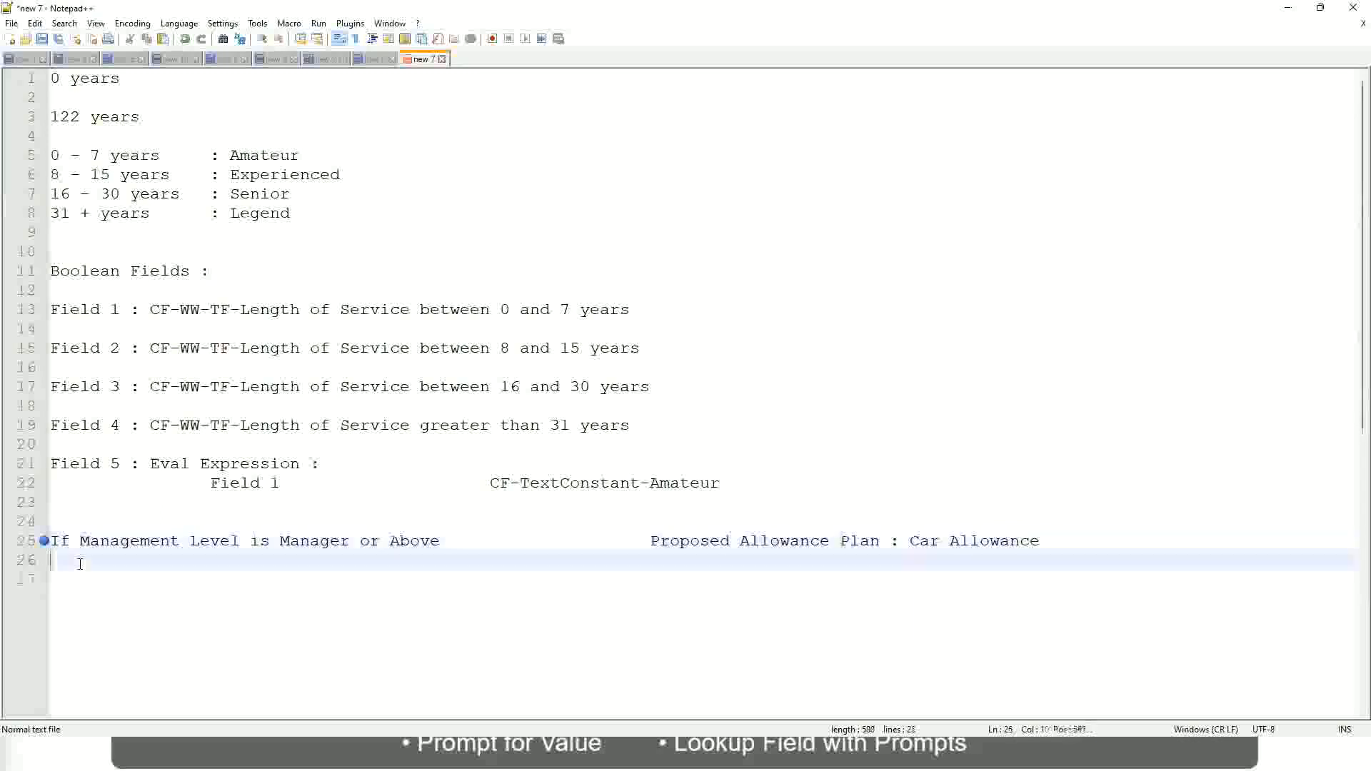
- Begin line 26 with "If Management Level is" and remove "or Above" from the Manager condition on line 25
type("If Management Level is")
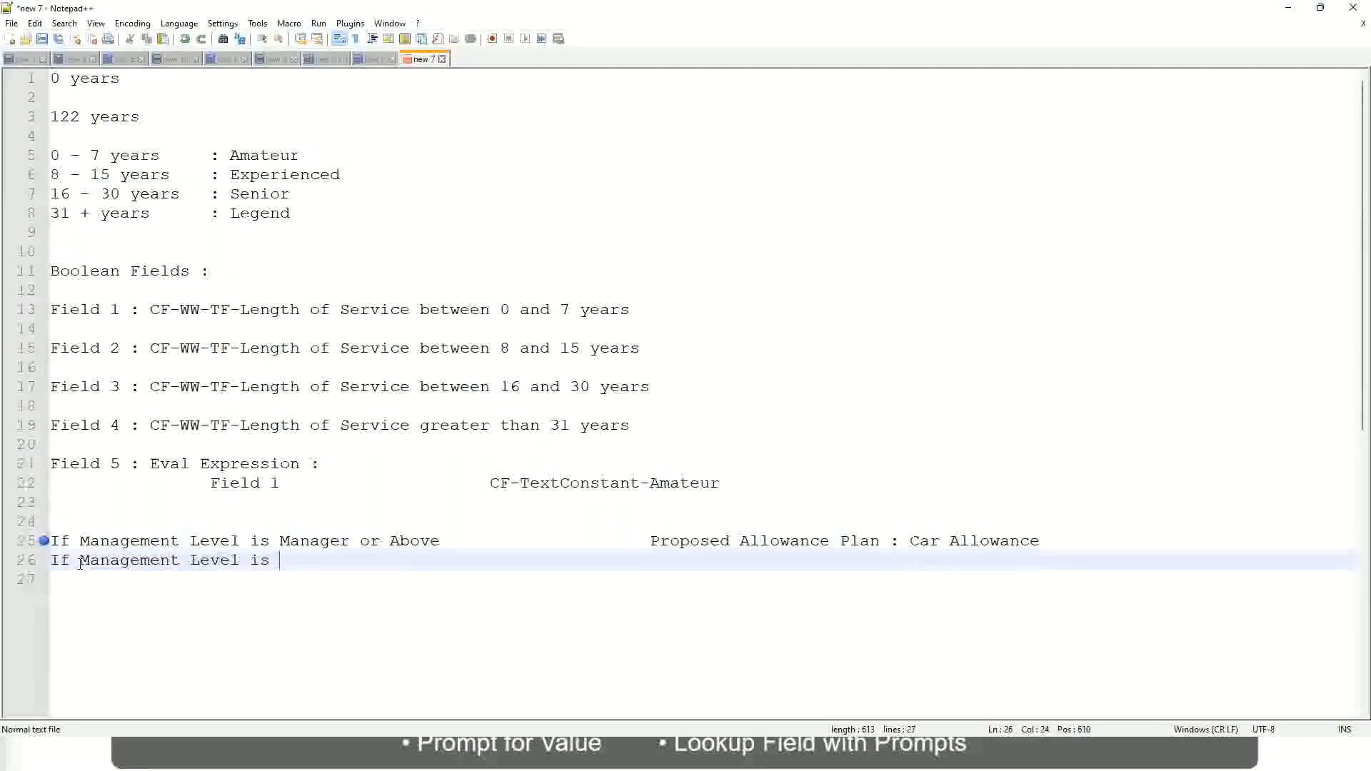
key("Up")
key("Right")
key("Right")
key("Right")
key("Right")
key("Right")
key("Right")
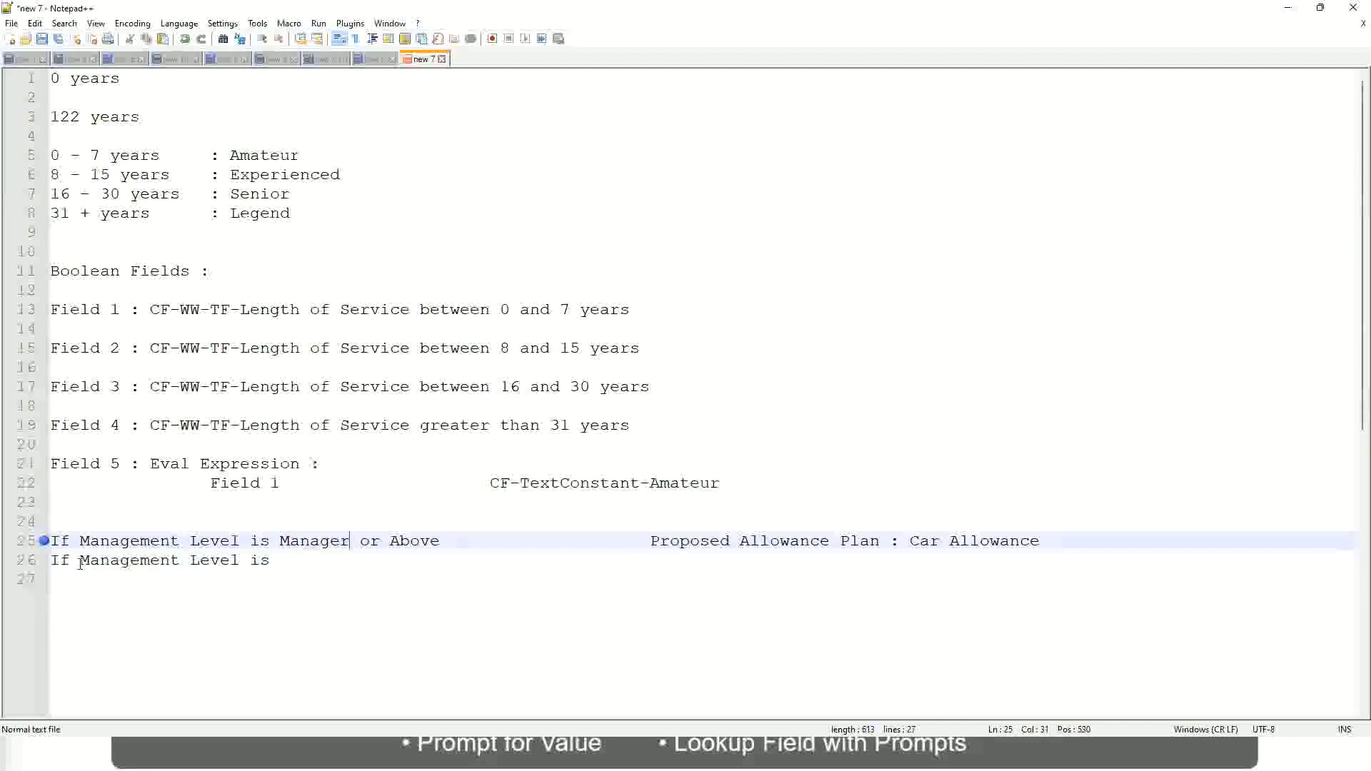
key("shift+Right")
key("shift+Right")
key("shift+Right")
key("shift+Right")
key("shift+Right")
key("shift+Right")
key("shift+Right")
key("shift+Right")
key("shift+Right")
key("Delete")
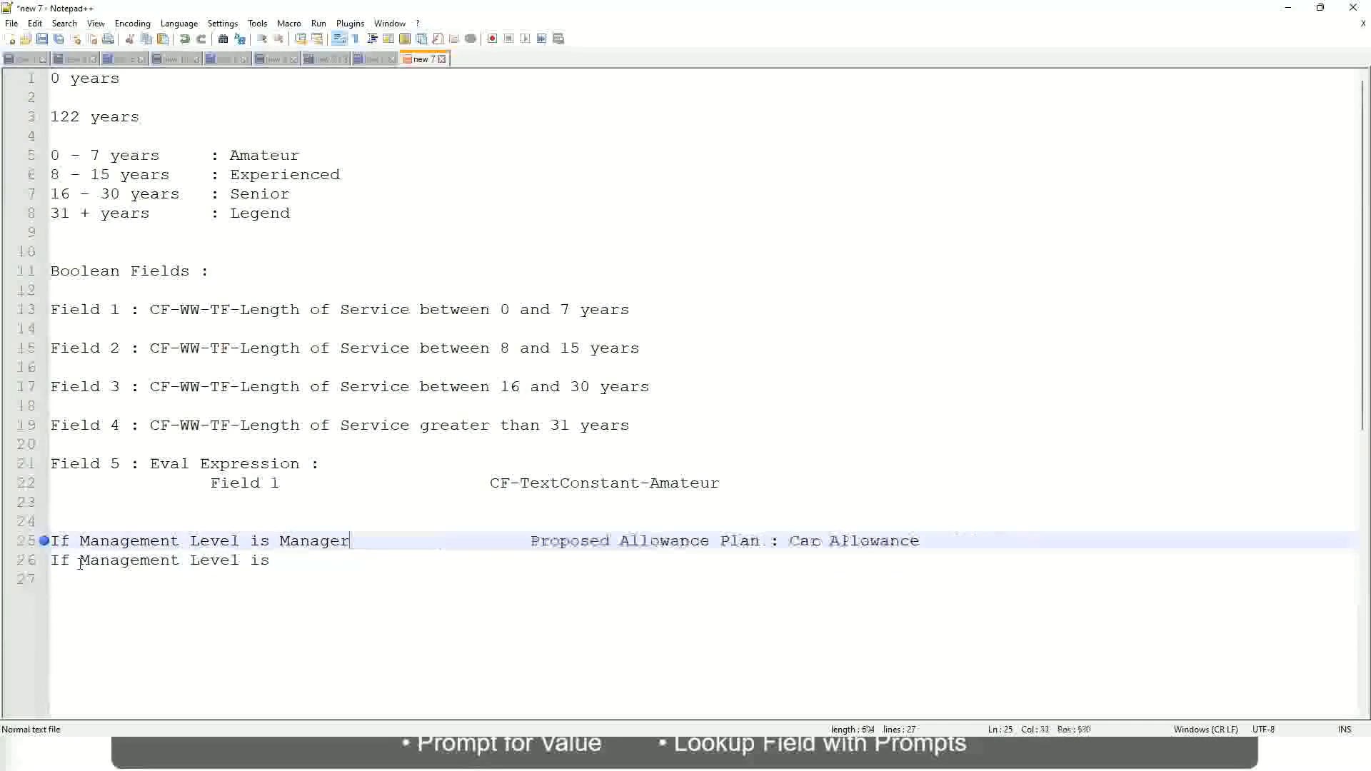
- Complete line 26 with "Director" and the result "Executive Allowance" aligned with the result above, and start a new line
key("Down")
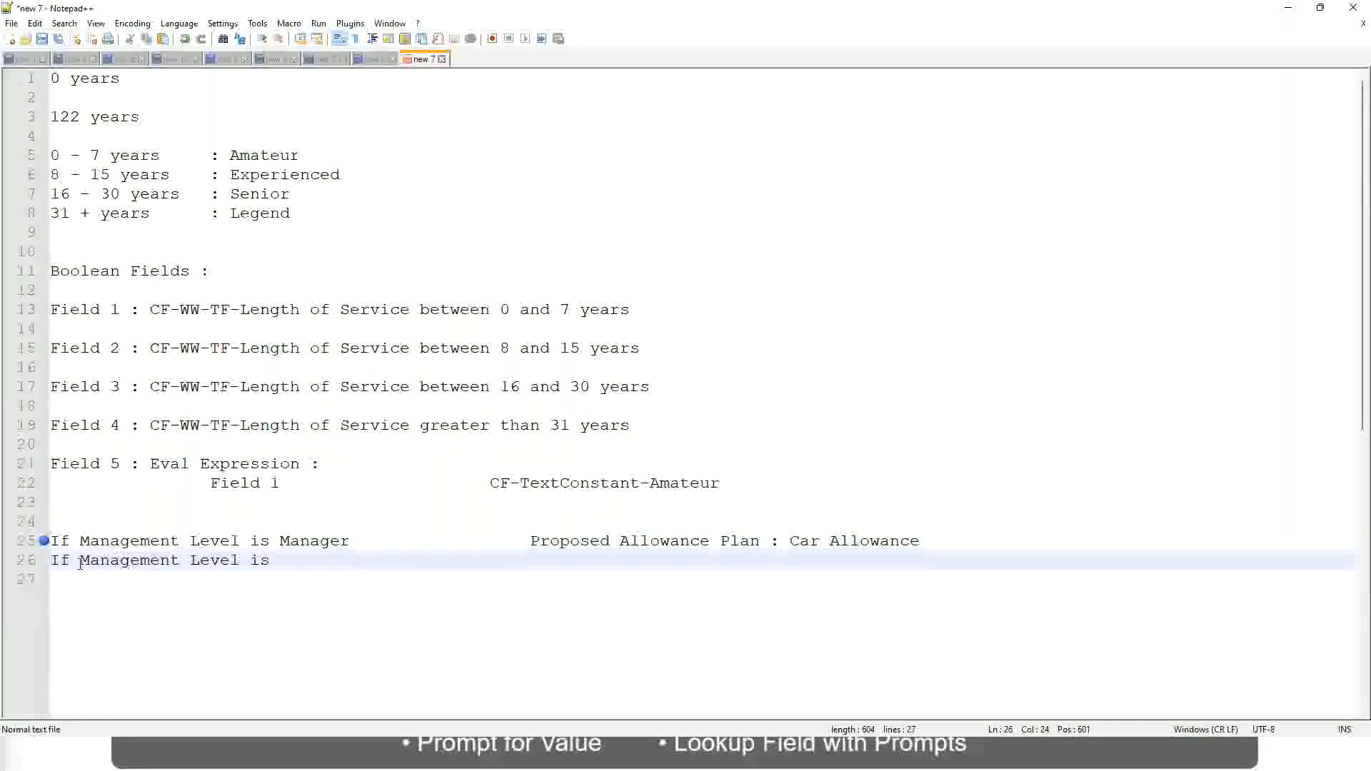
type("Director")
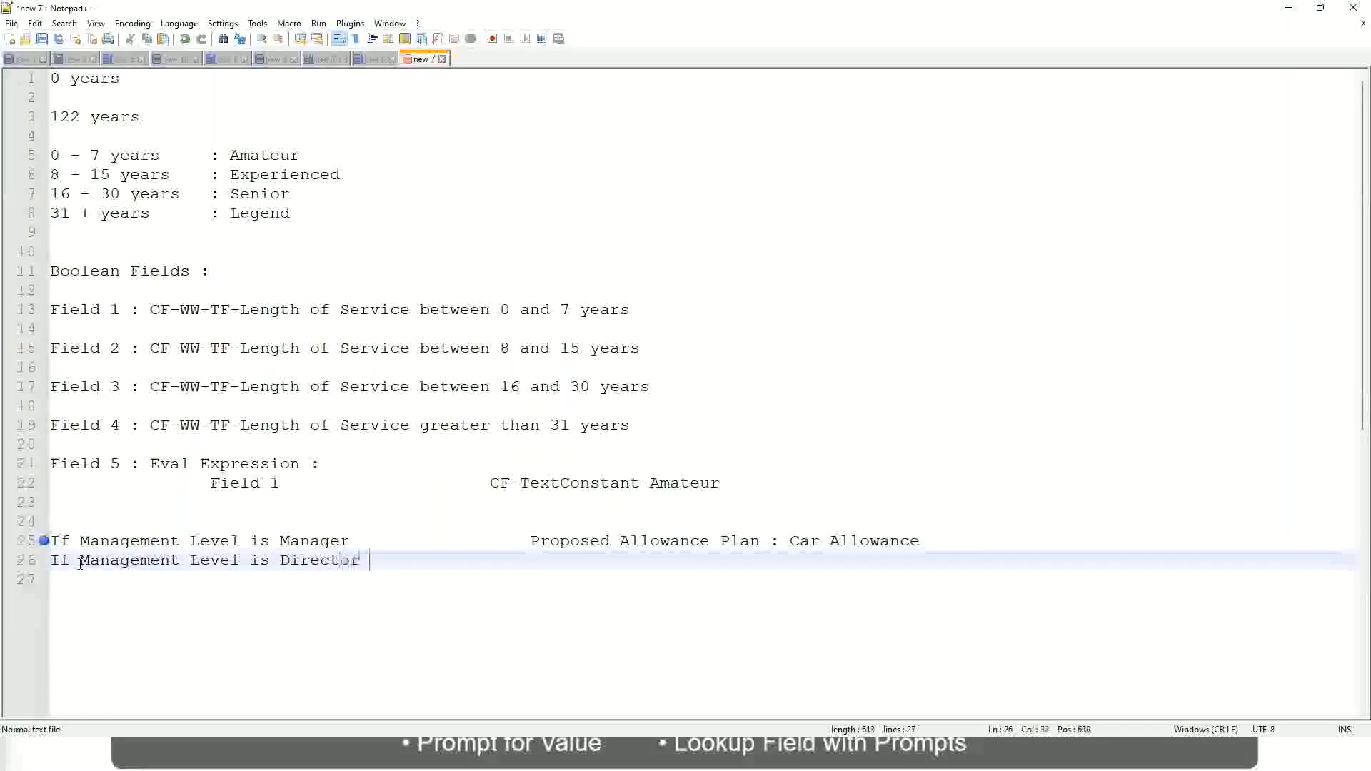
key("Tab")
key("Tab")
key("Tab")
key("Tab")
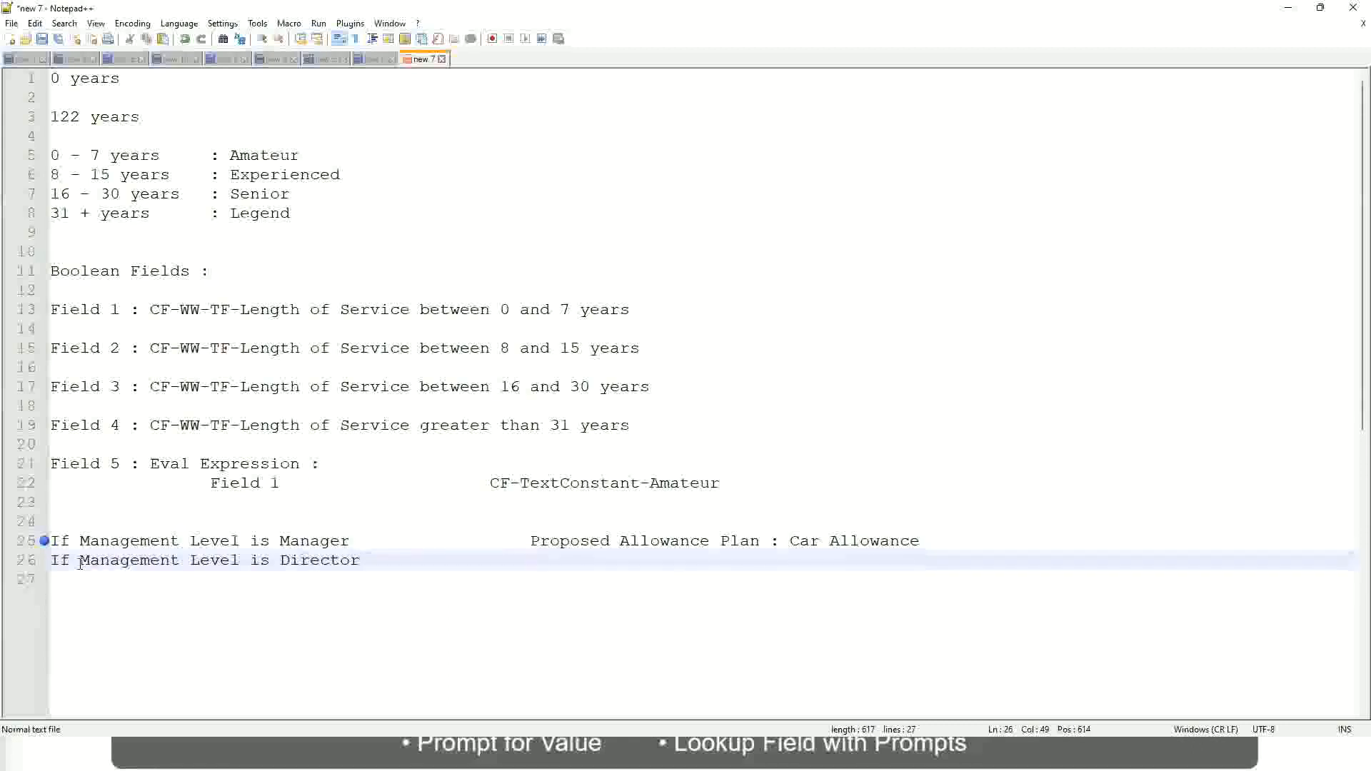
type("Executive Allo")
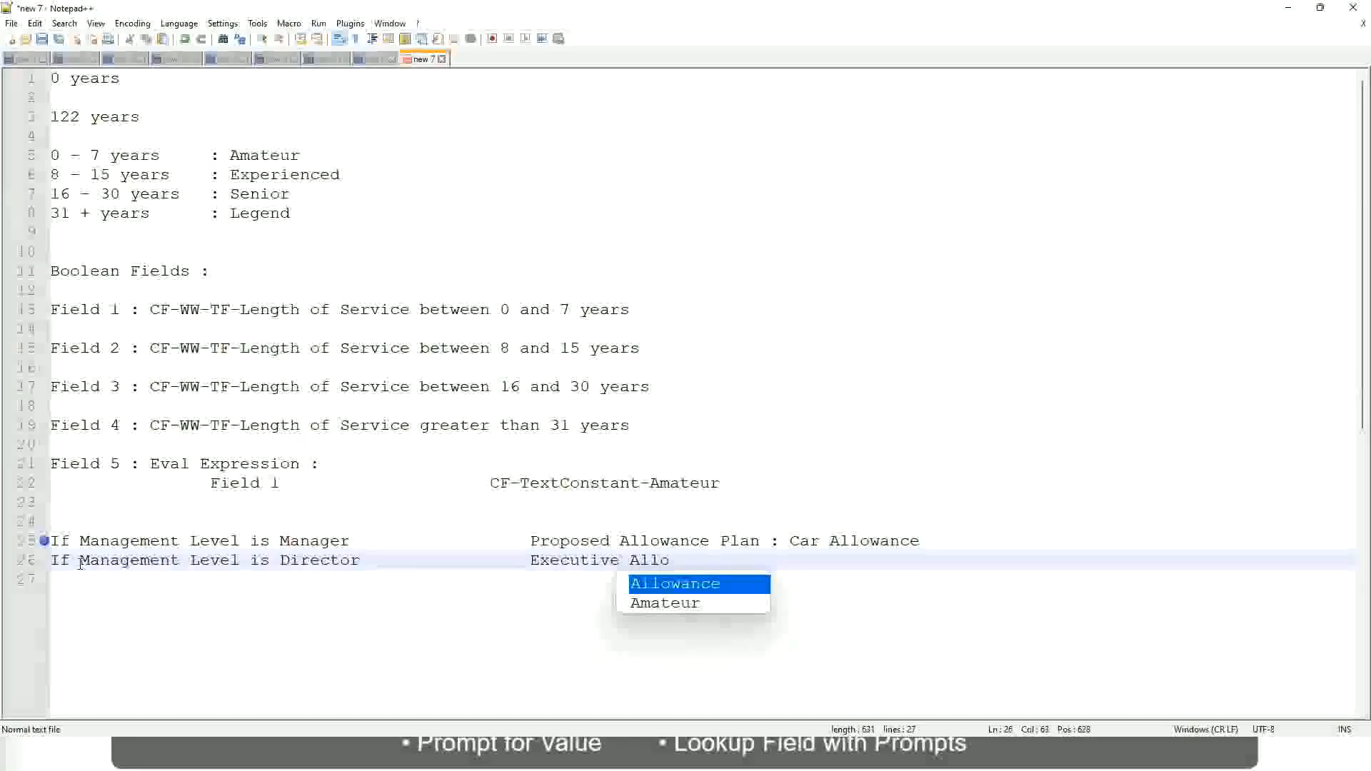
key("Return")
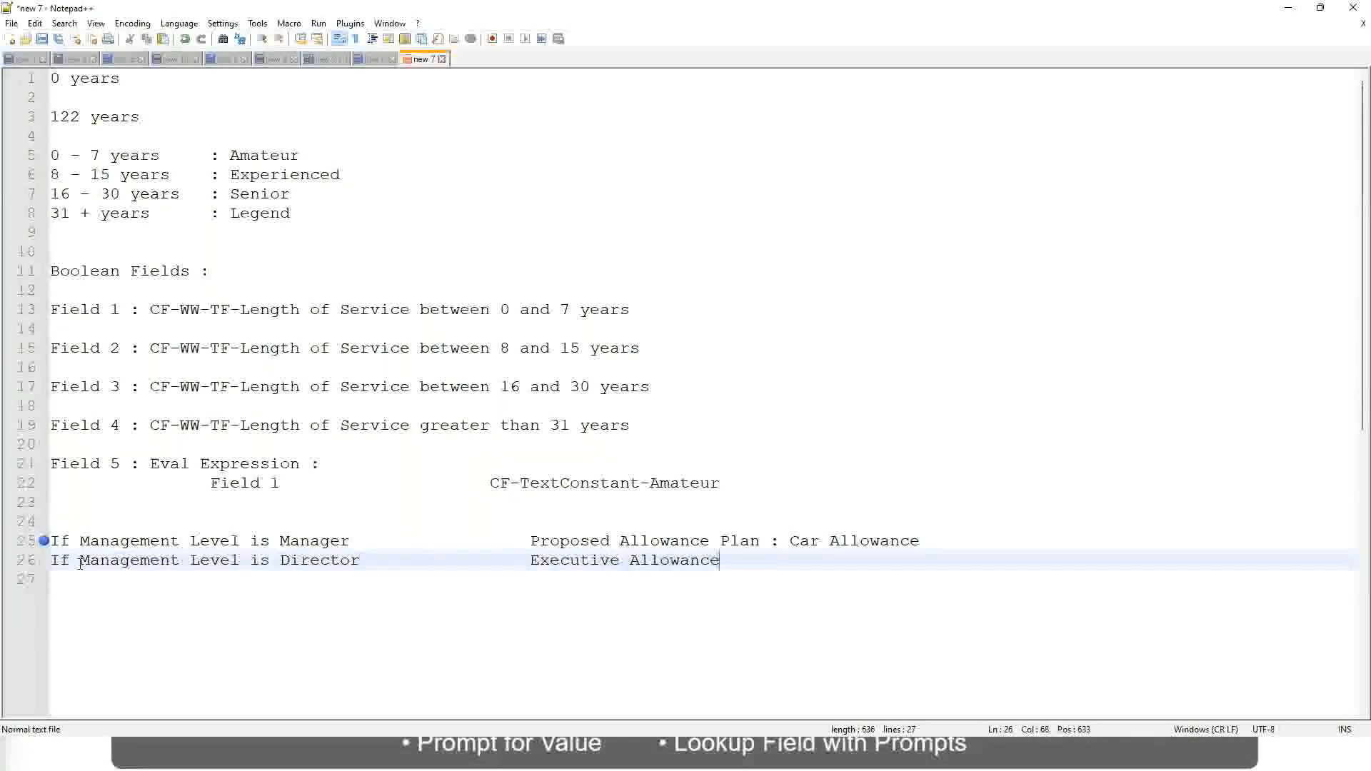
key("Return")
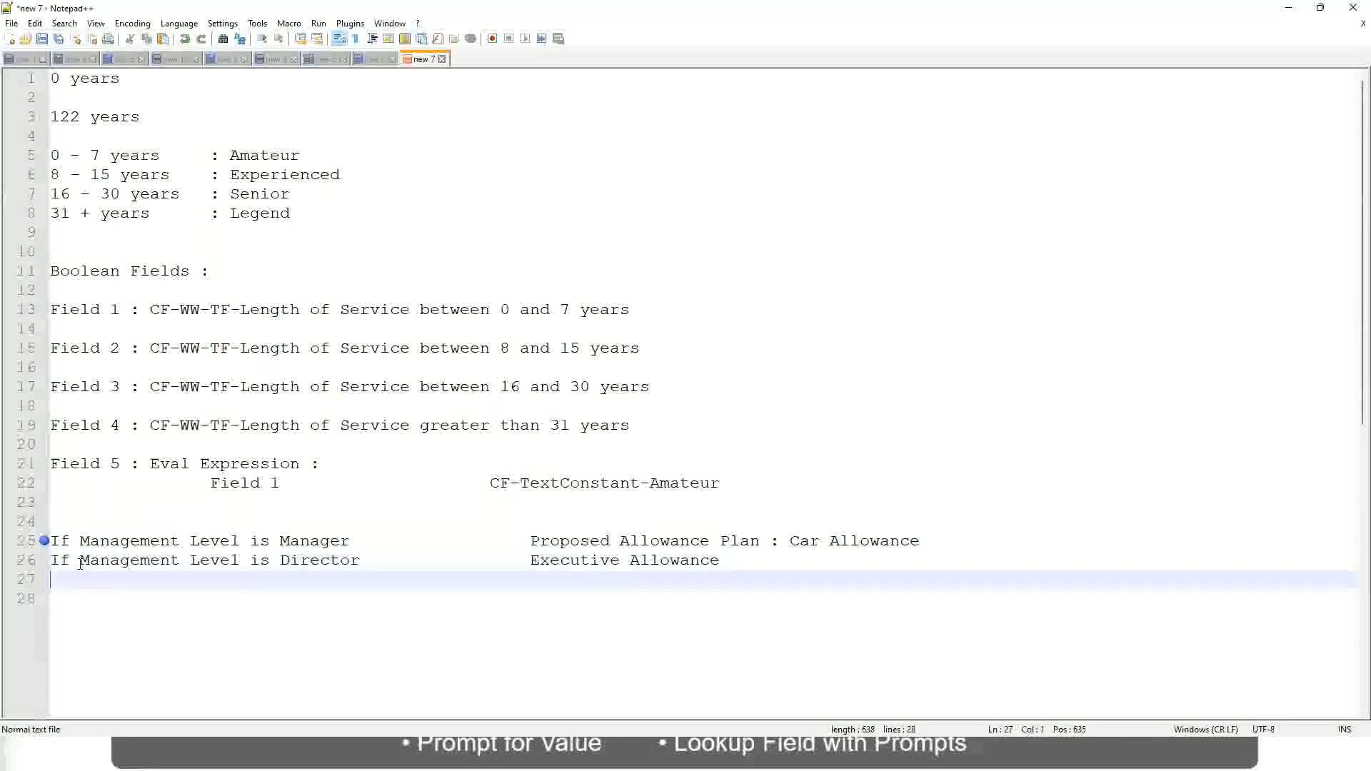
- Write "If Management Level is" at the start of line 27
type("If Management")
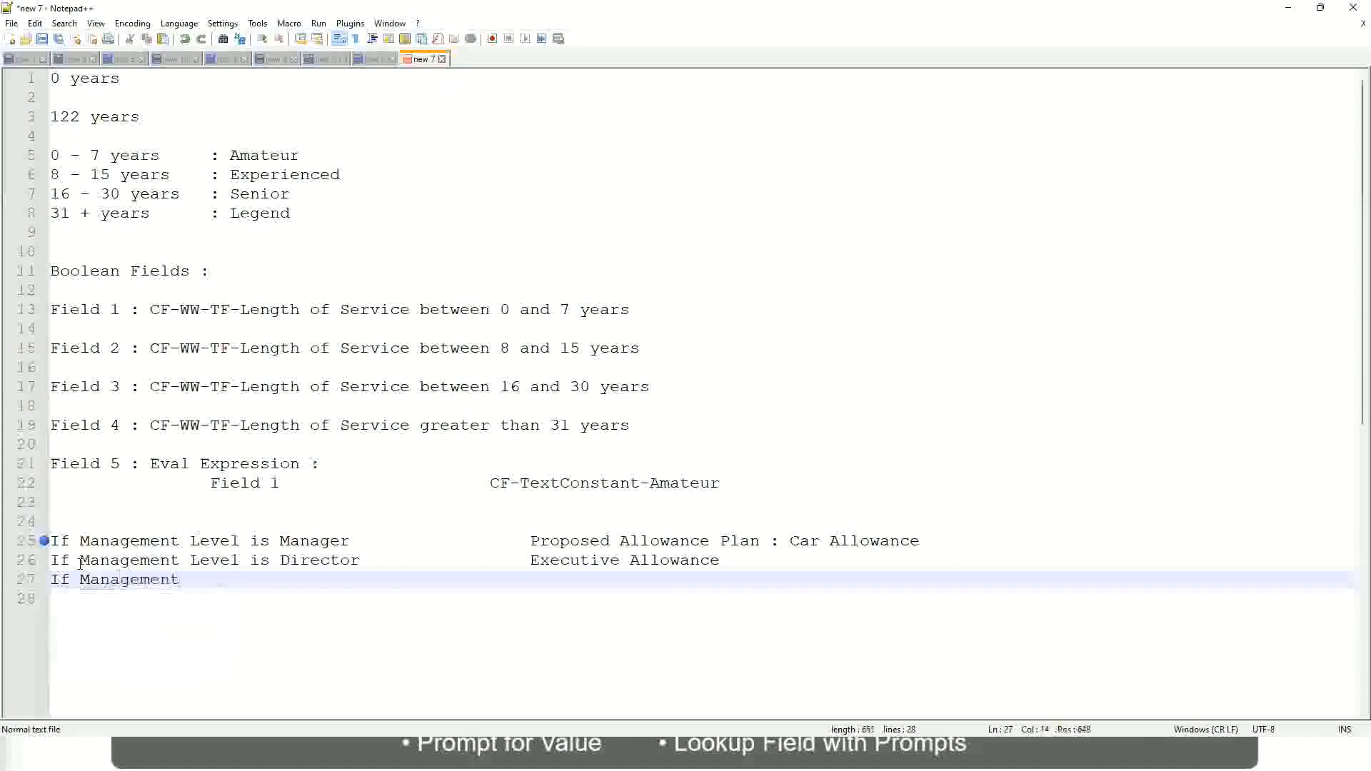
type(" is")
key("BackSpace")
key("BackSpace")
key("BackSpace")
type("le")
key("BackSpace")
key("BackSpace")
type("Le")
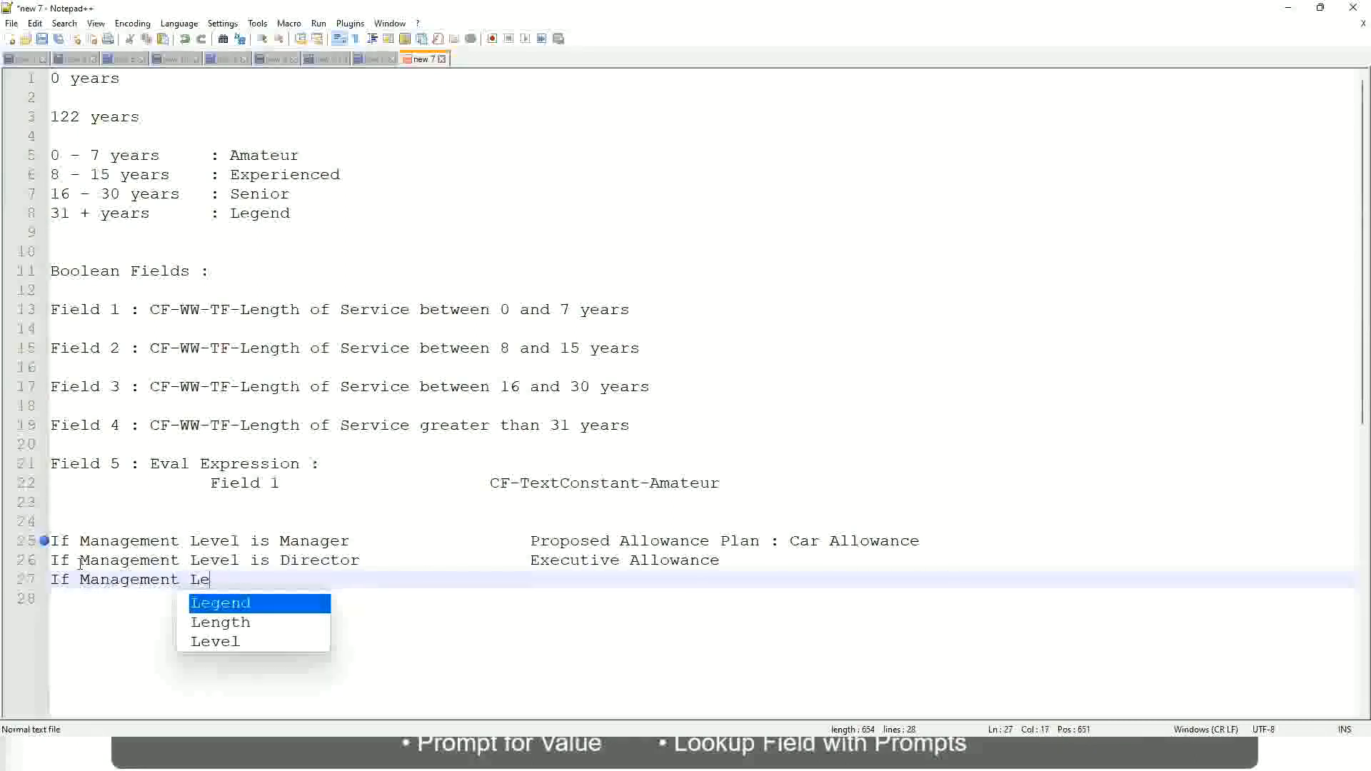
key("Down")
key("Down")
key("Return")
type("is ")
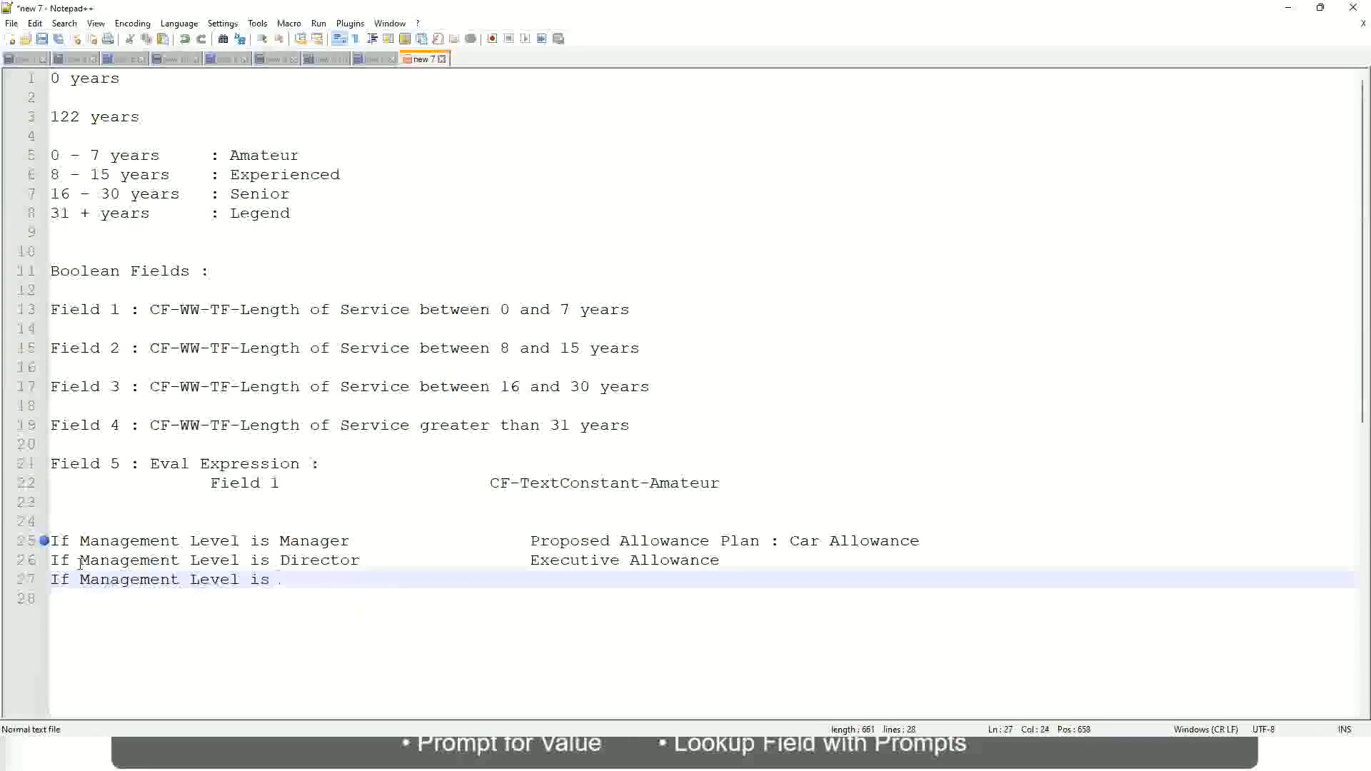
- Complete line 27 with "CEO" and the result "CEO Allowance" aligned with the results above
type("CEO")
key("Tab")
key("Tab")
key("Tab")
key("Tab")
type("CEO Allowance")
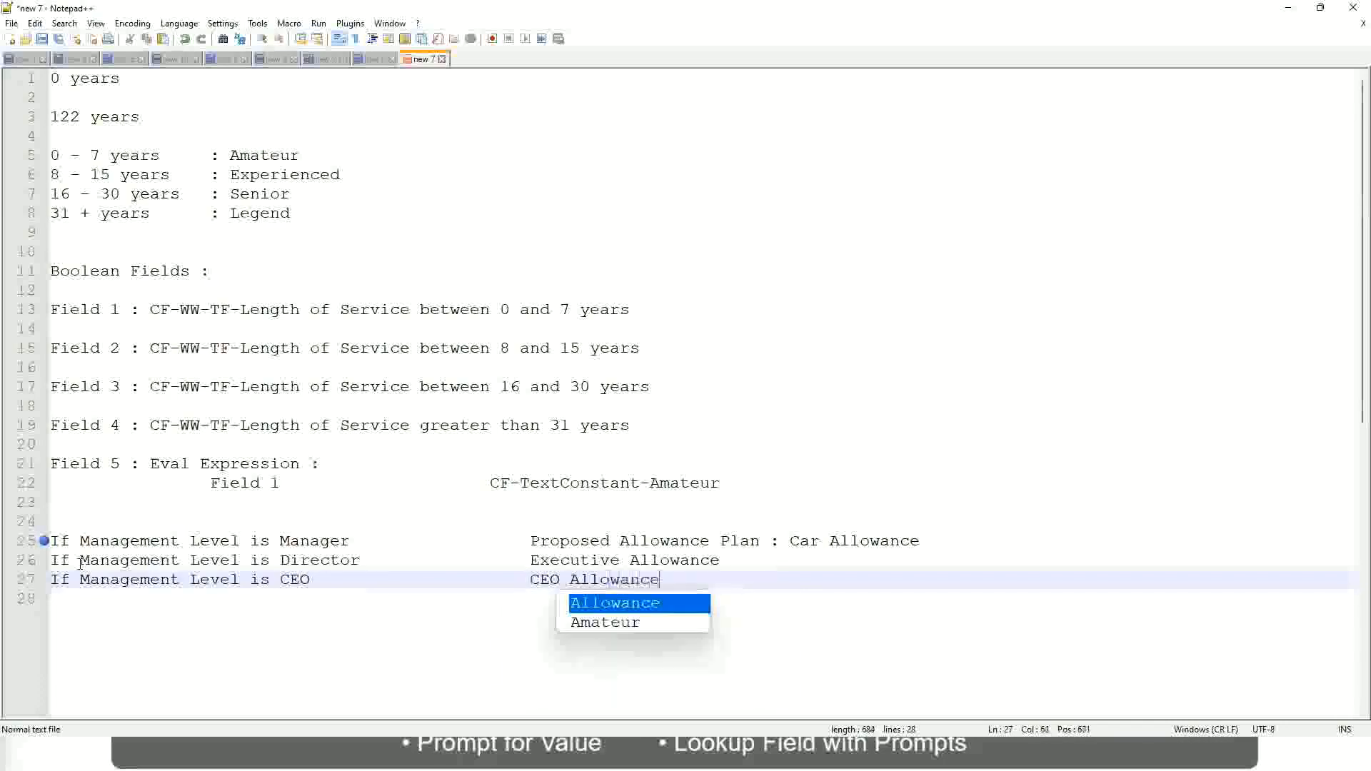
key("Return")
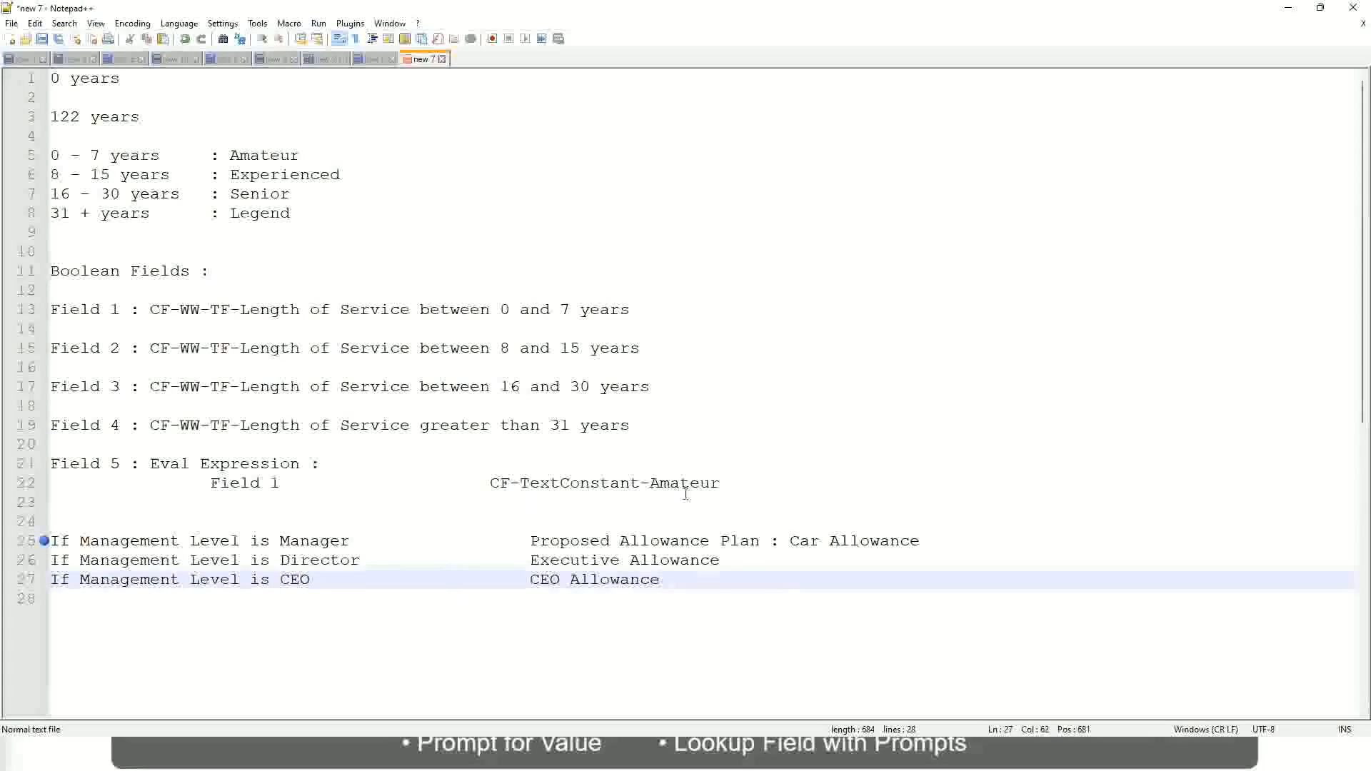
left_click(790, 541)
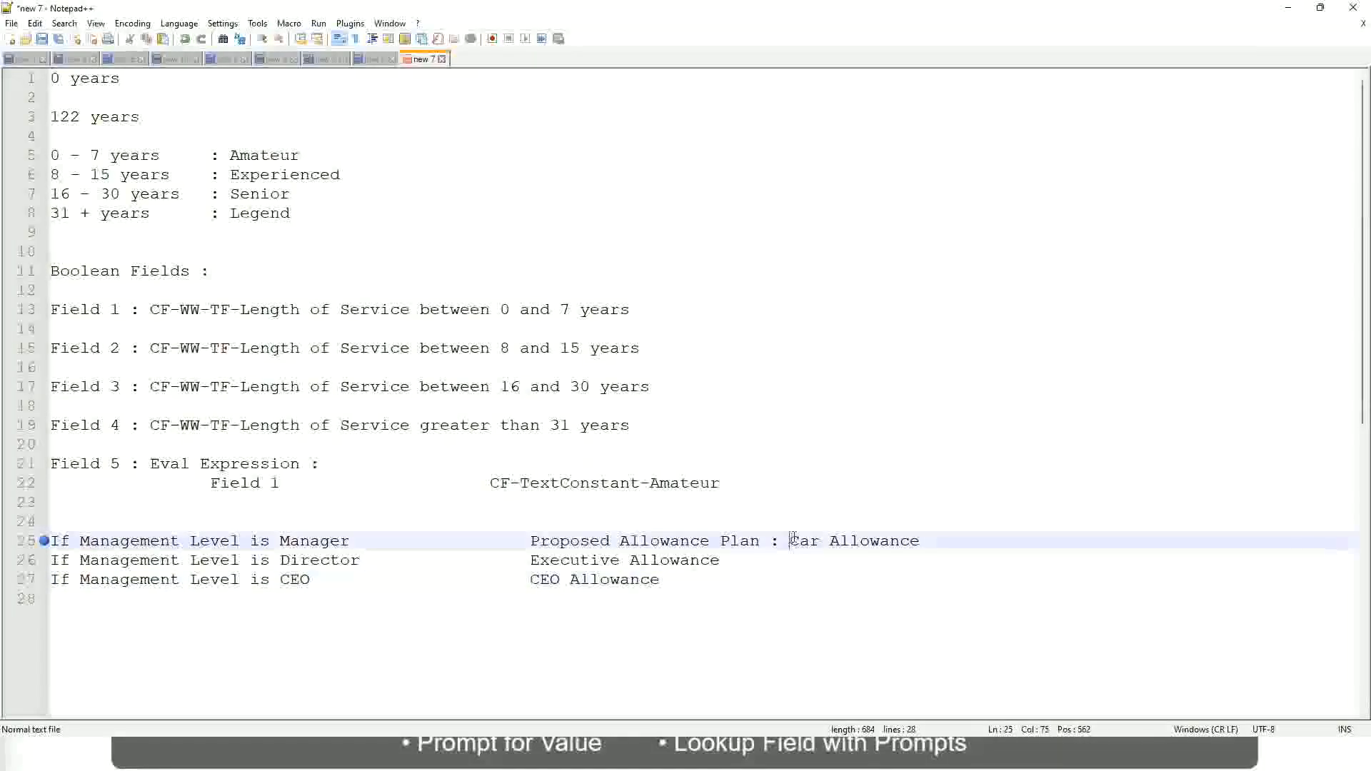
left_click_drag(789, 541, 921, 535)
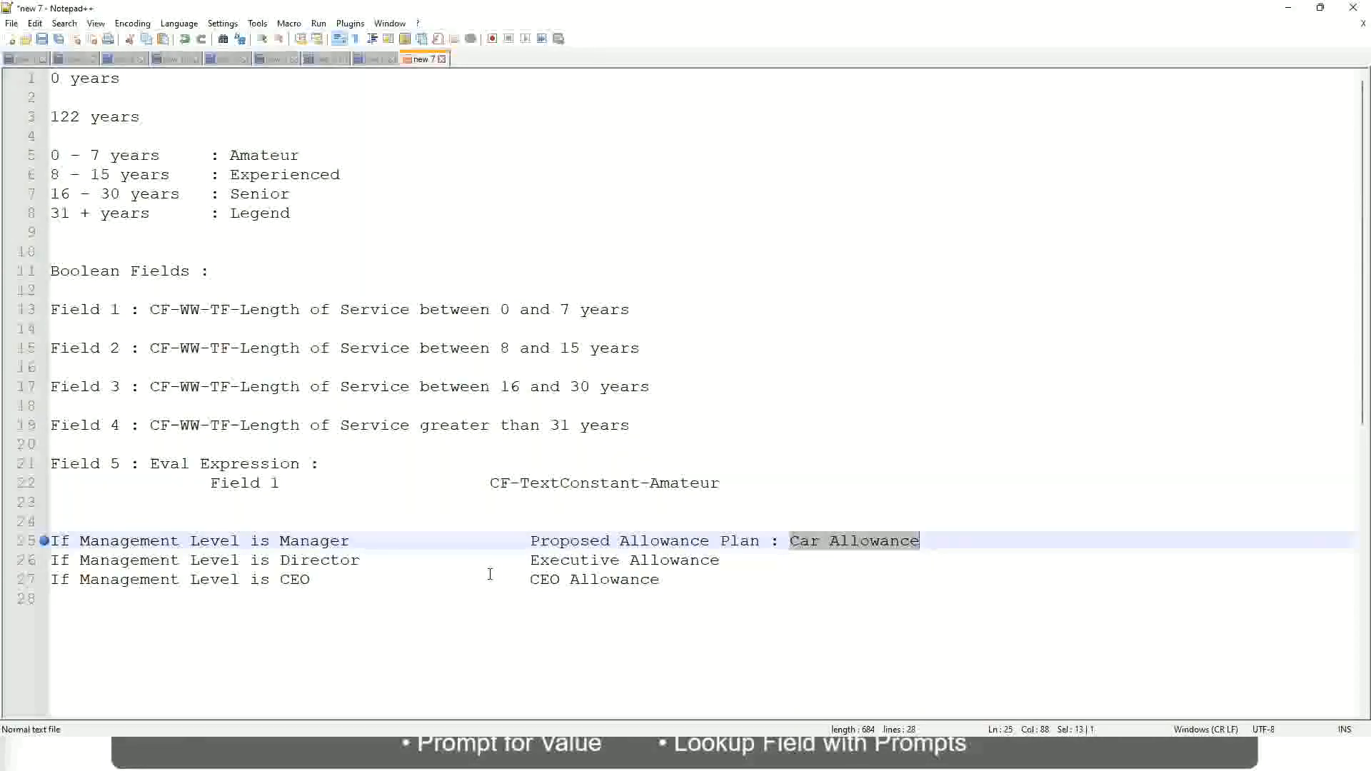
left_click(639, 541)
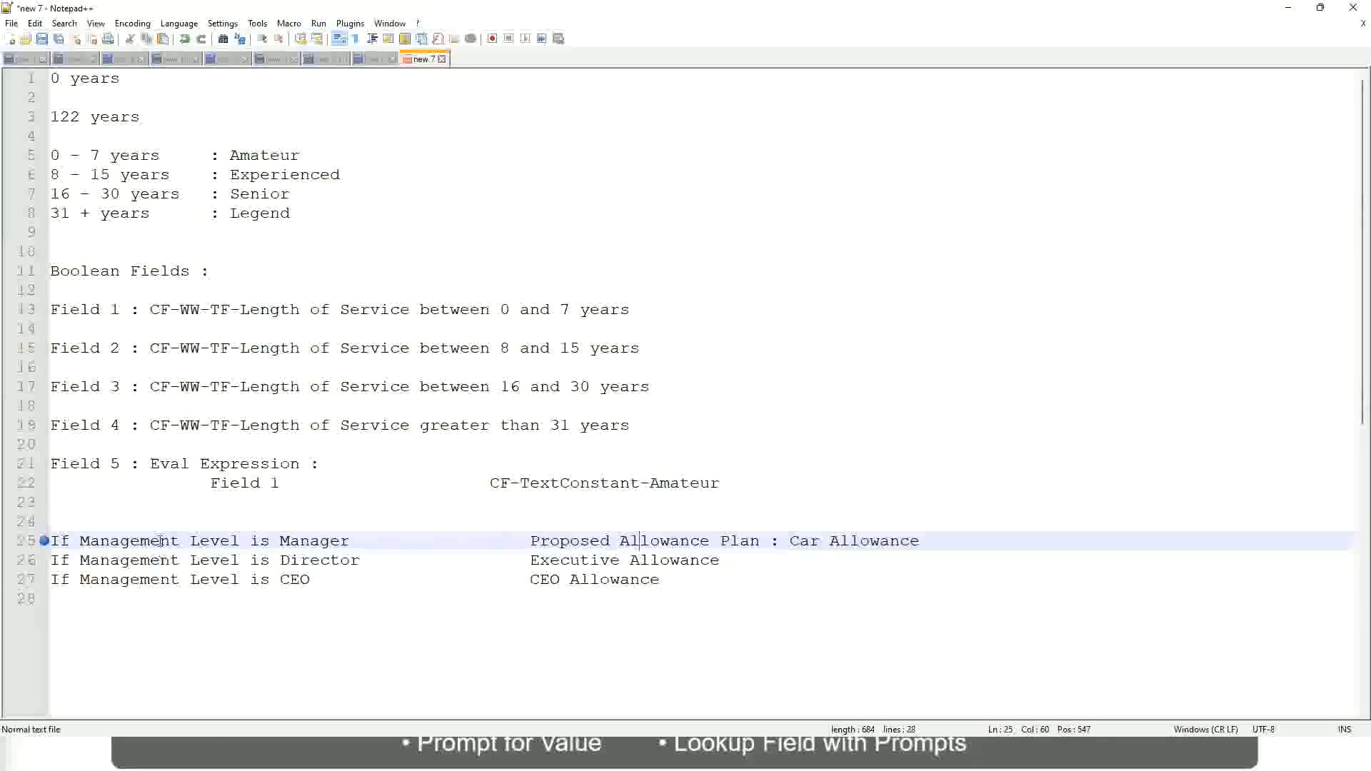
left_click(279, 540)
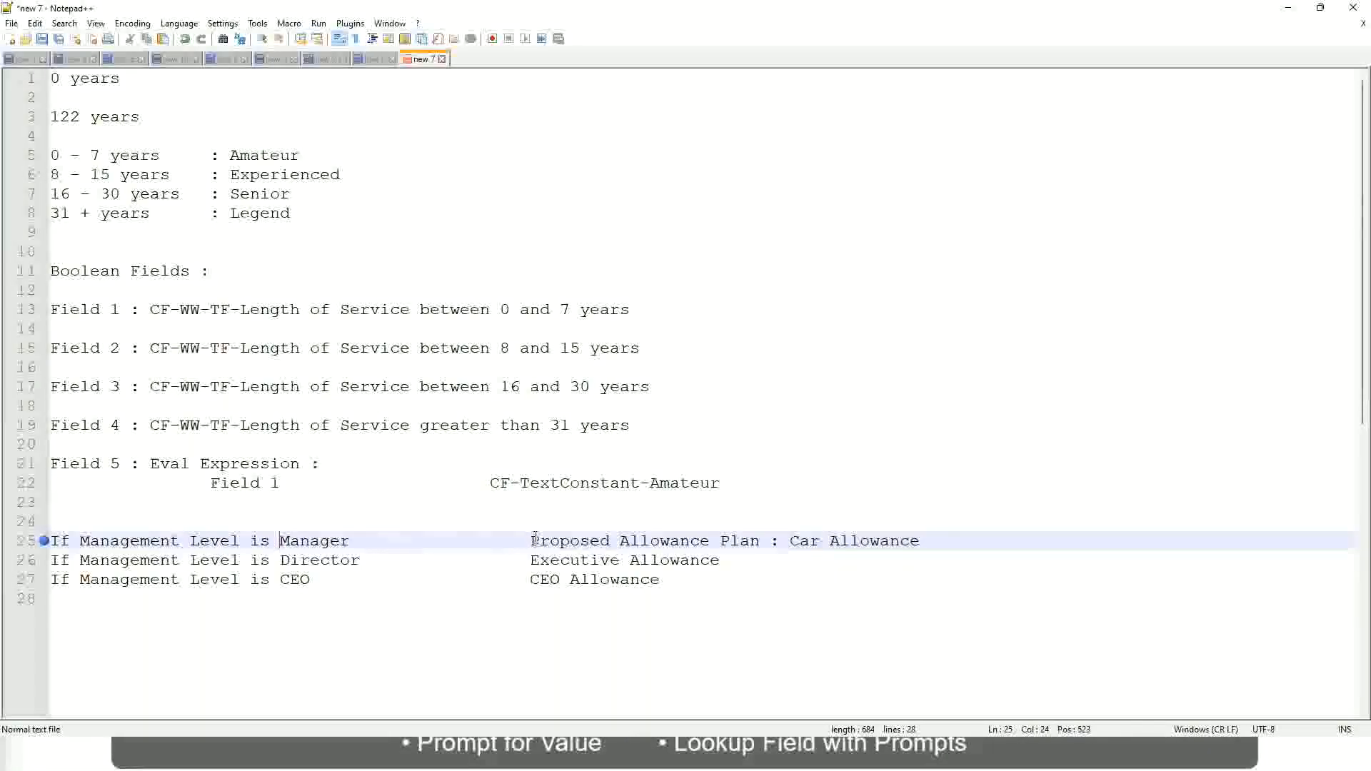
- Replace the whole allowance plan result on the Manager line with "First Line Manager"
left_click_drag(531, 540, 940, 535)
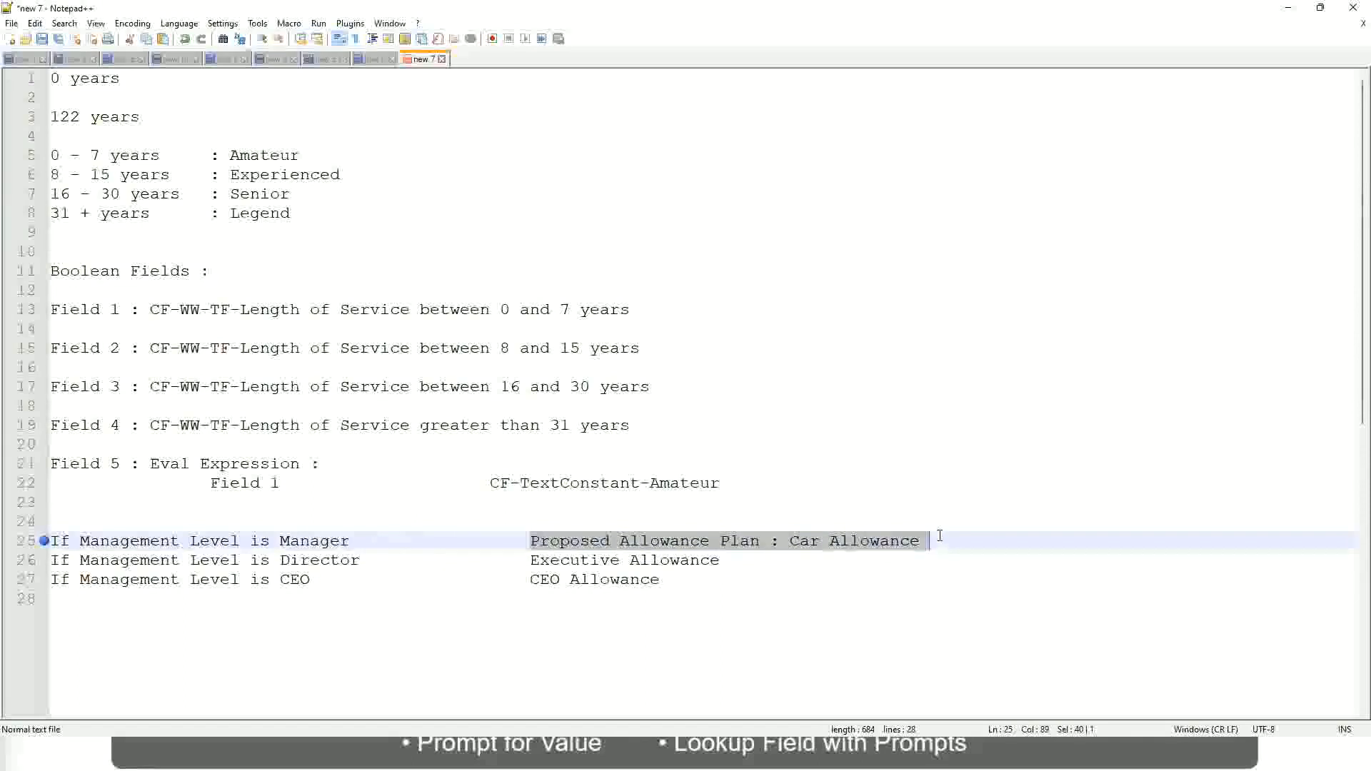
type("Manager")
key("Return")
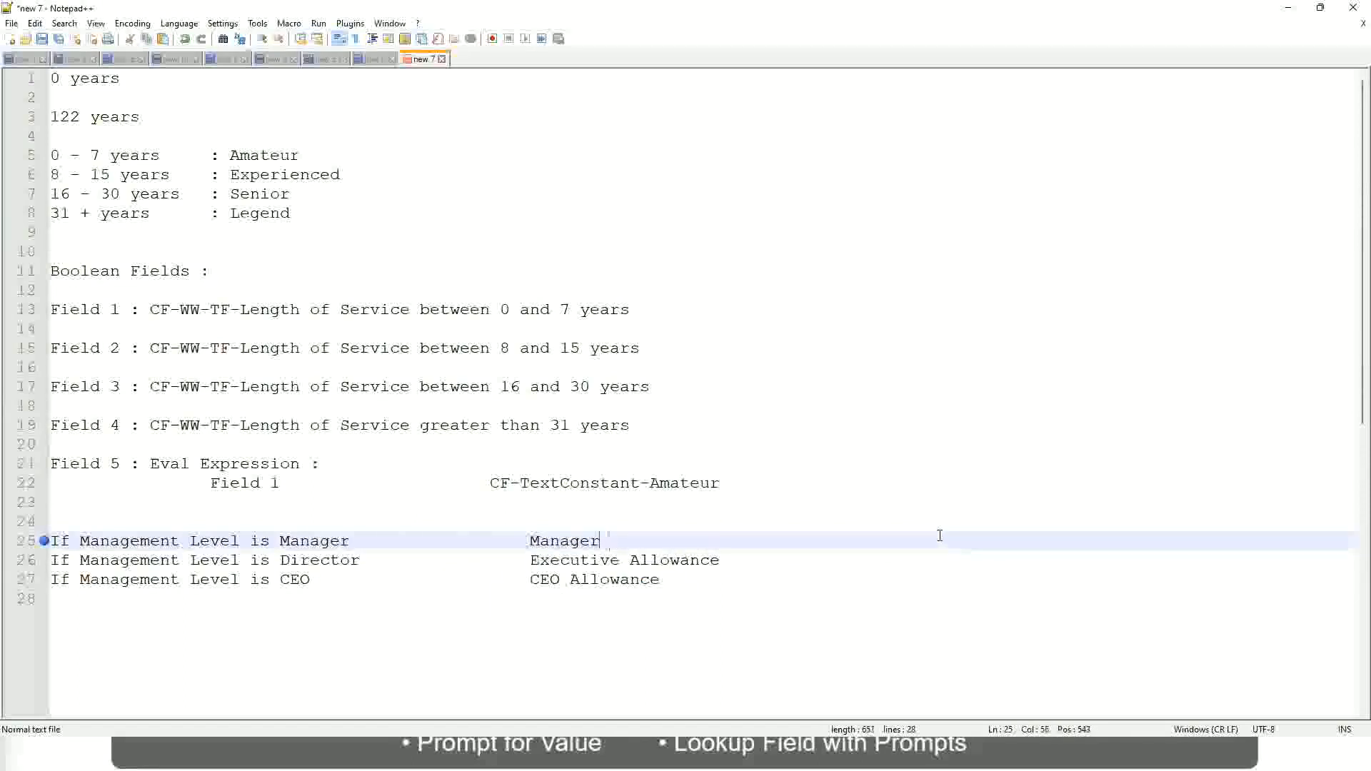
key("BackSpace")
key("BackSpace")
key("BackSpace")
key("BackSpace")
key("BackSpace")
key("BackSpace")
key("BackSpace")
type("Firs")
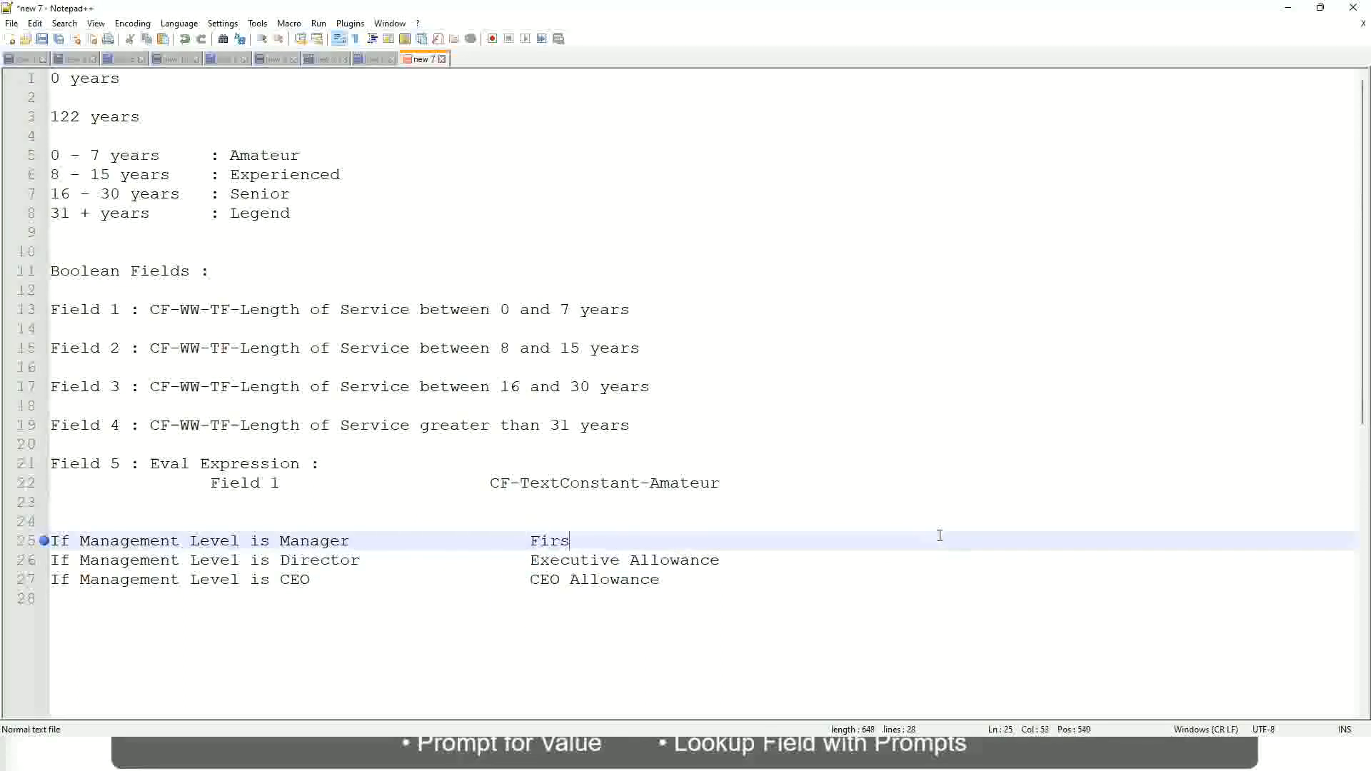
type("t Line Manager")
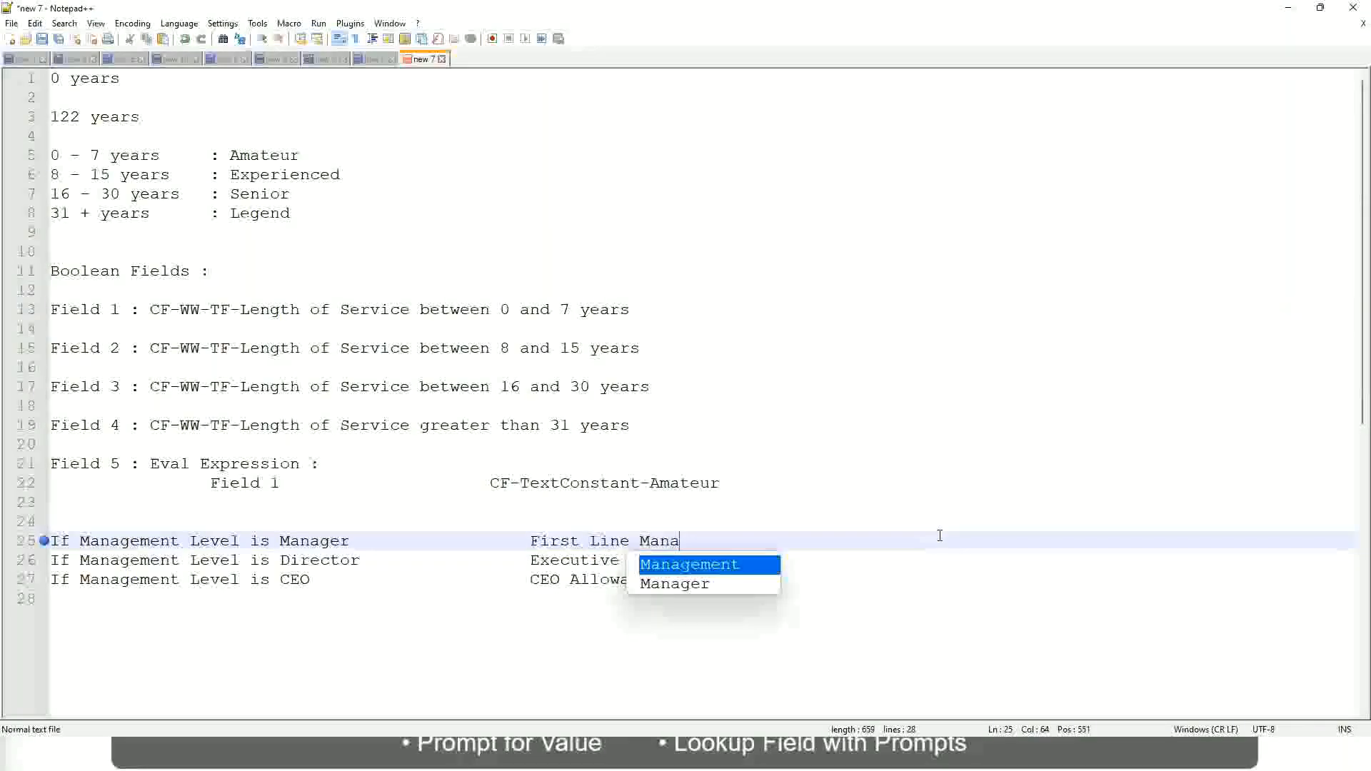
- Insert "Name of the" in front of "First Line Manager" on the Manager line
key("Left")
key("Left")
key("Left")
key("Left")
key("Left")
key("Left")
key("Left")
key("Left")
key("Left")
key("Left")
key("Left")
key("Left")
key("Left")
key("Left")
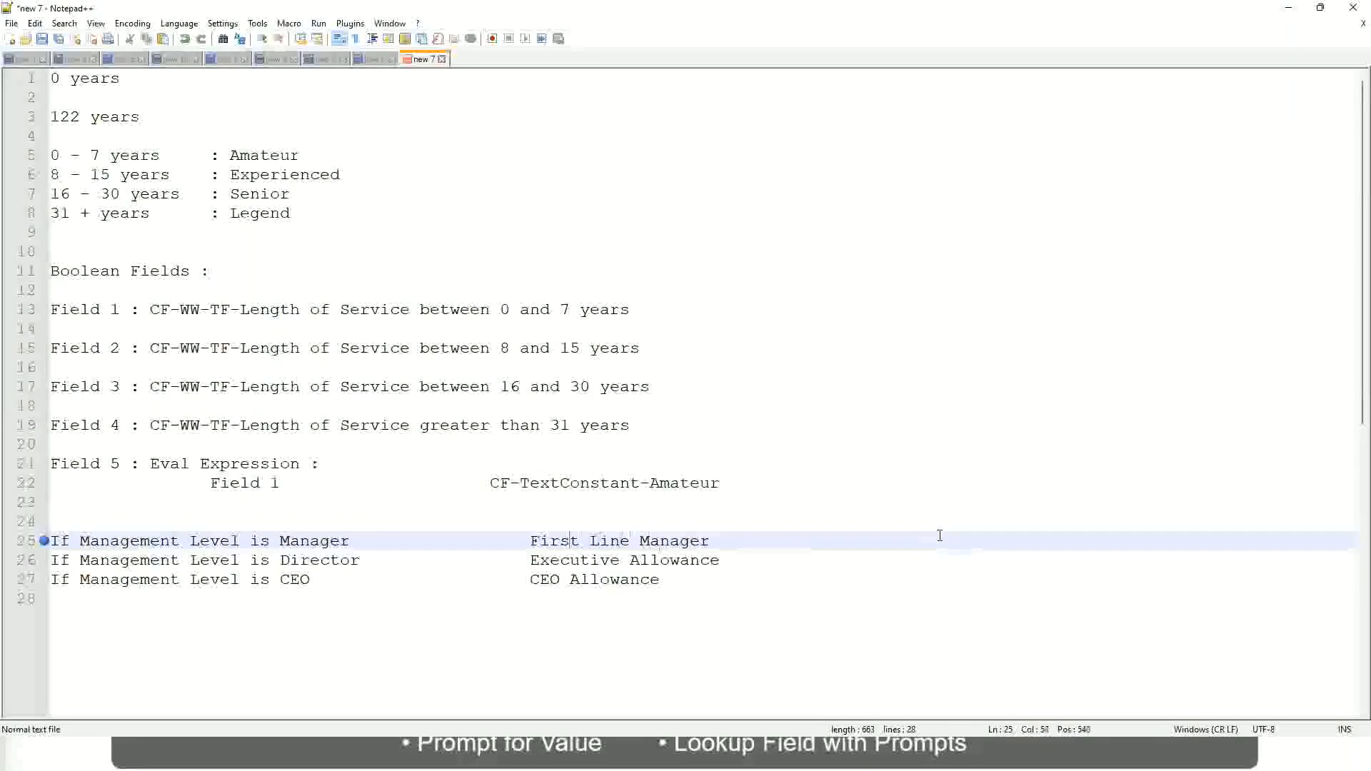
type("Name of the")
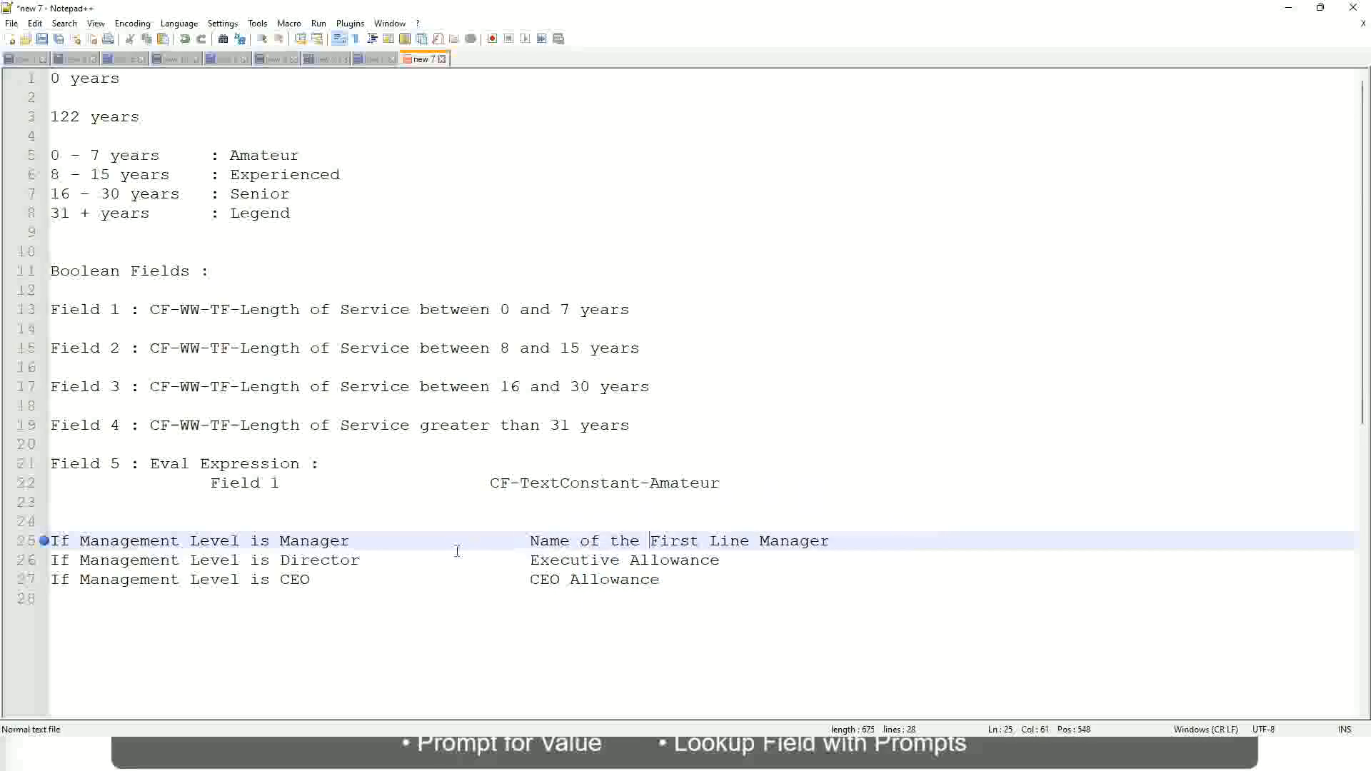
- Replace "Executive Allowance" on the Director line with the beginning of a new result, "Name of"
left_click_drag(532, 559, 719, 560)
type("Name")
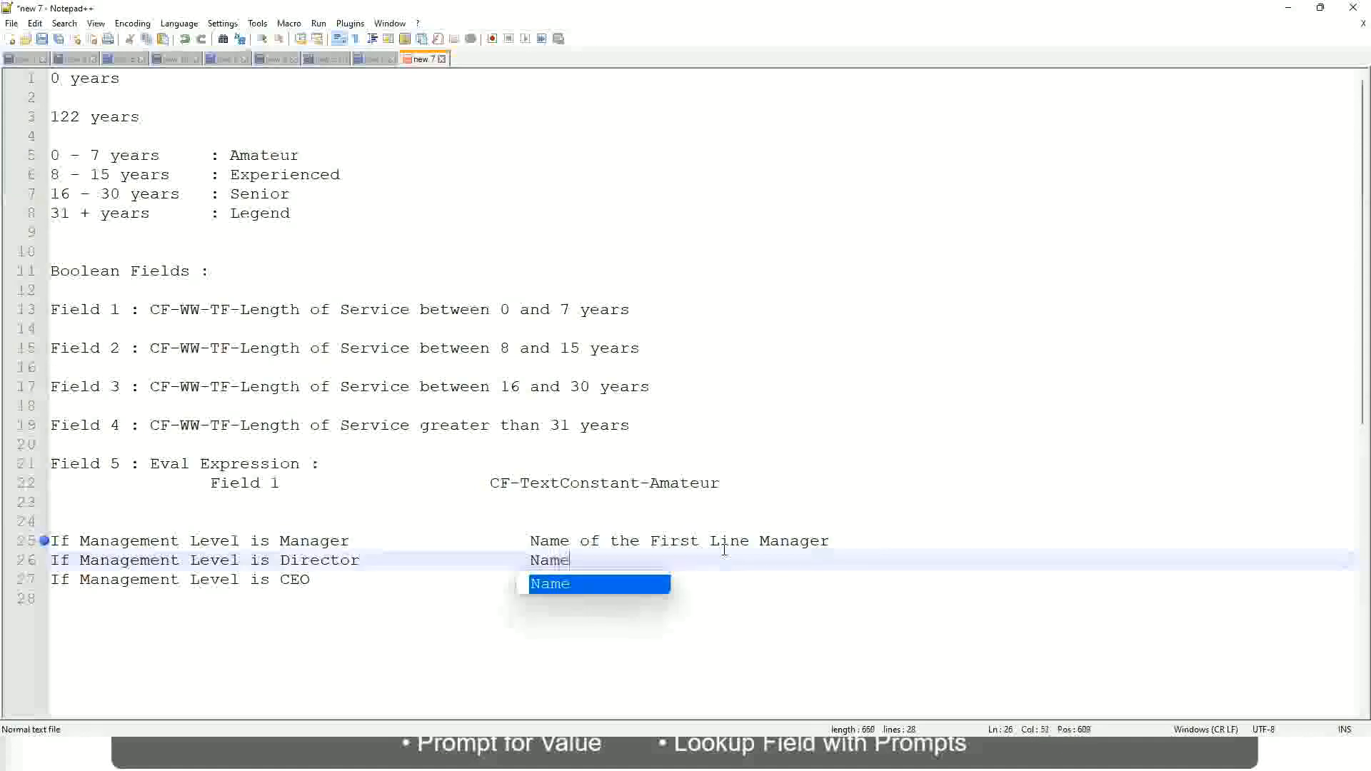
type(" of ")
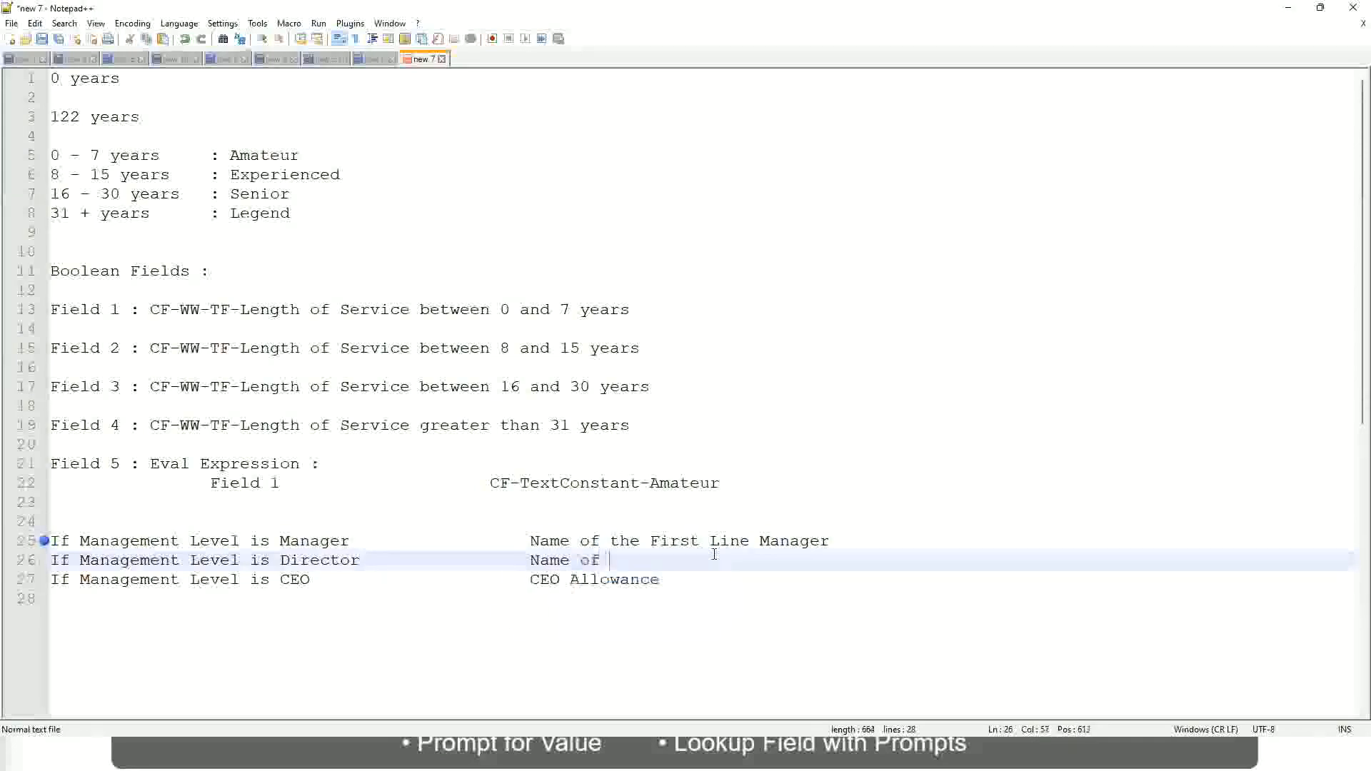
type("the First")
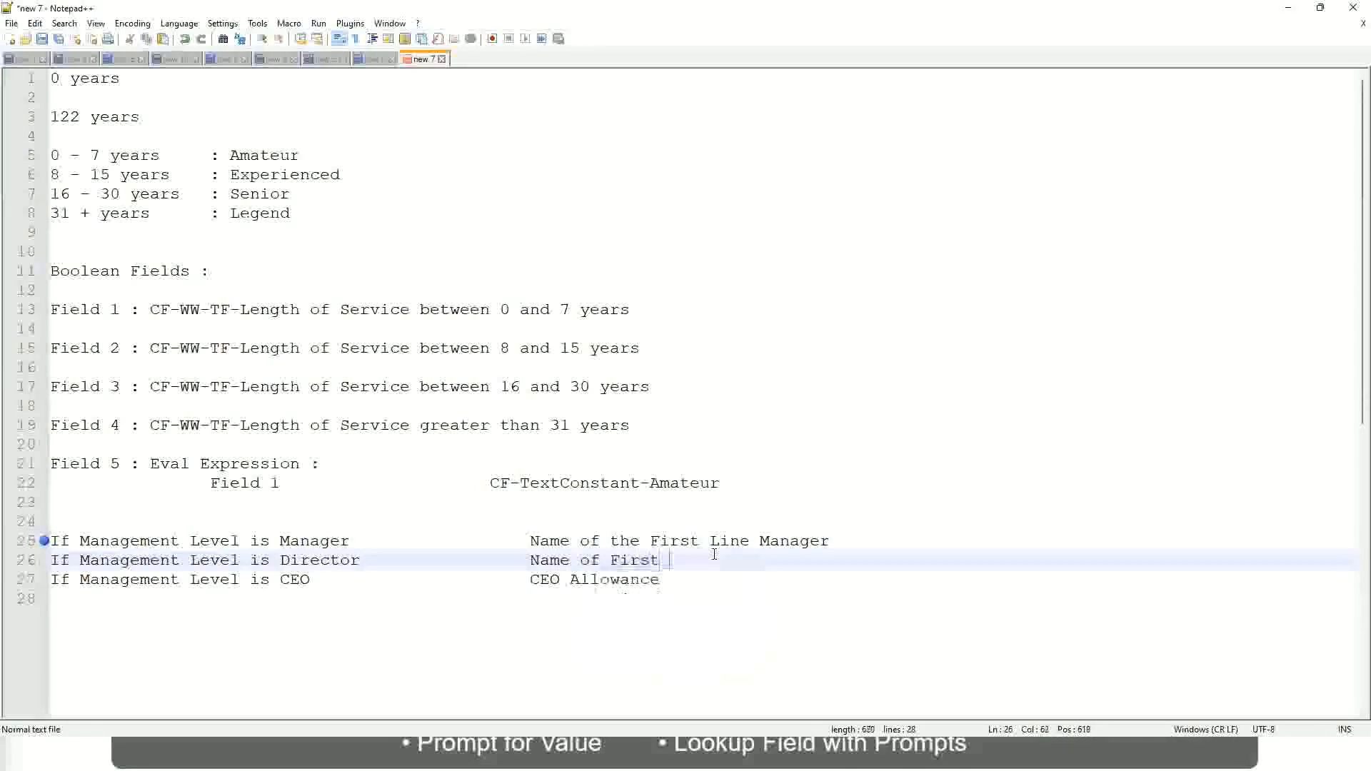
key("BackSpace")
key("BackSpace")
key("BackSpace")
key("BackSpace")
key("BackSpace")
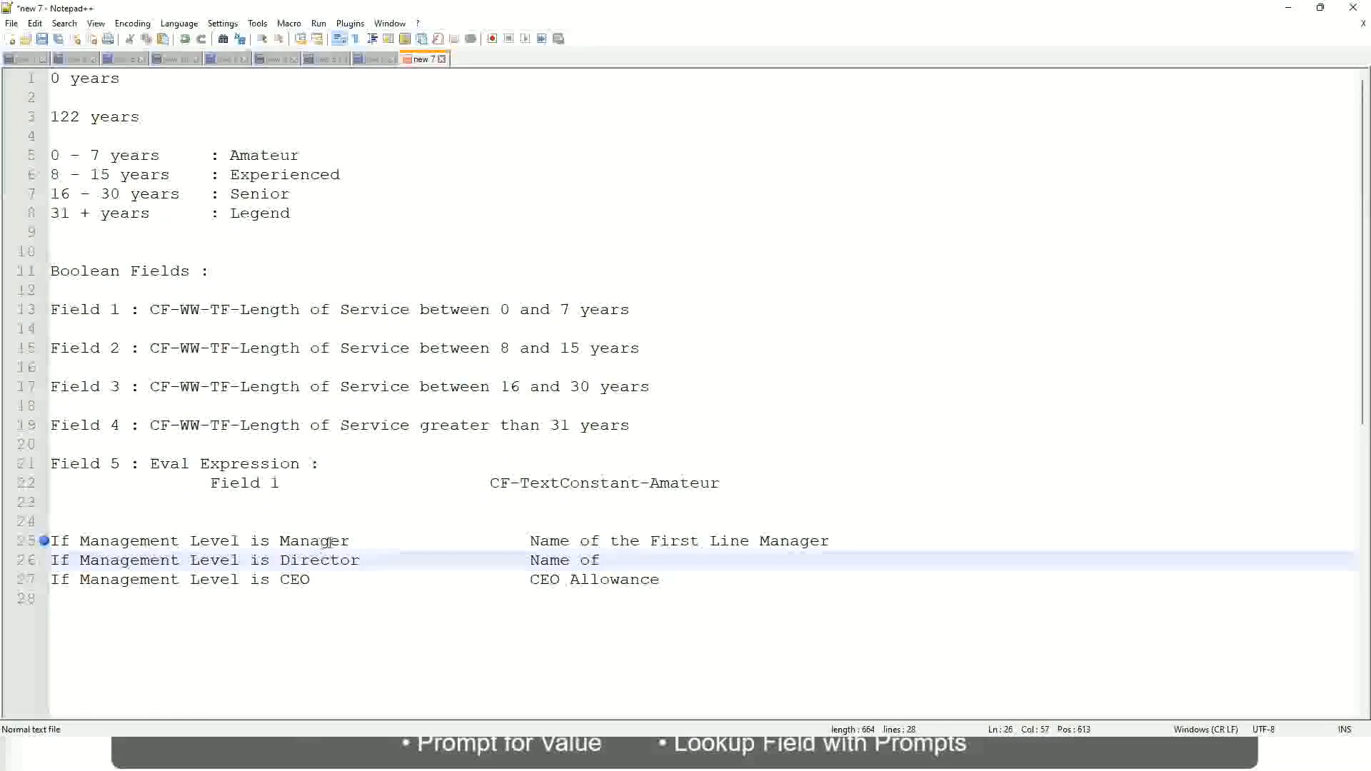
- Change "First" to "Second" in the Manager line's result and complete the Director line's result as "Name of Manager"
double_click(671, 543)
type("Second")
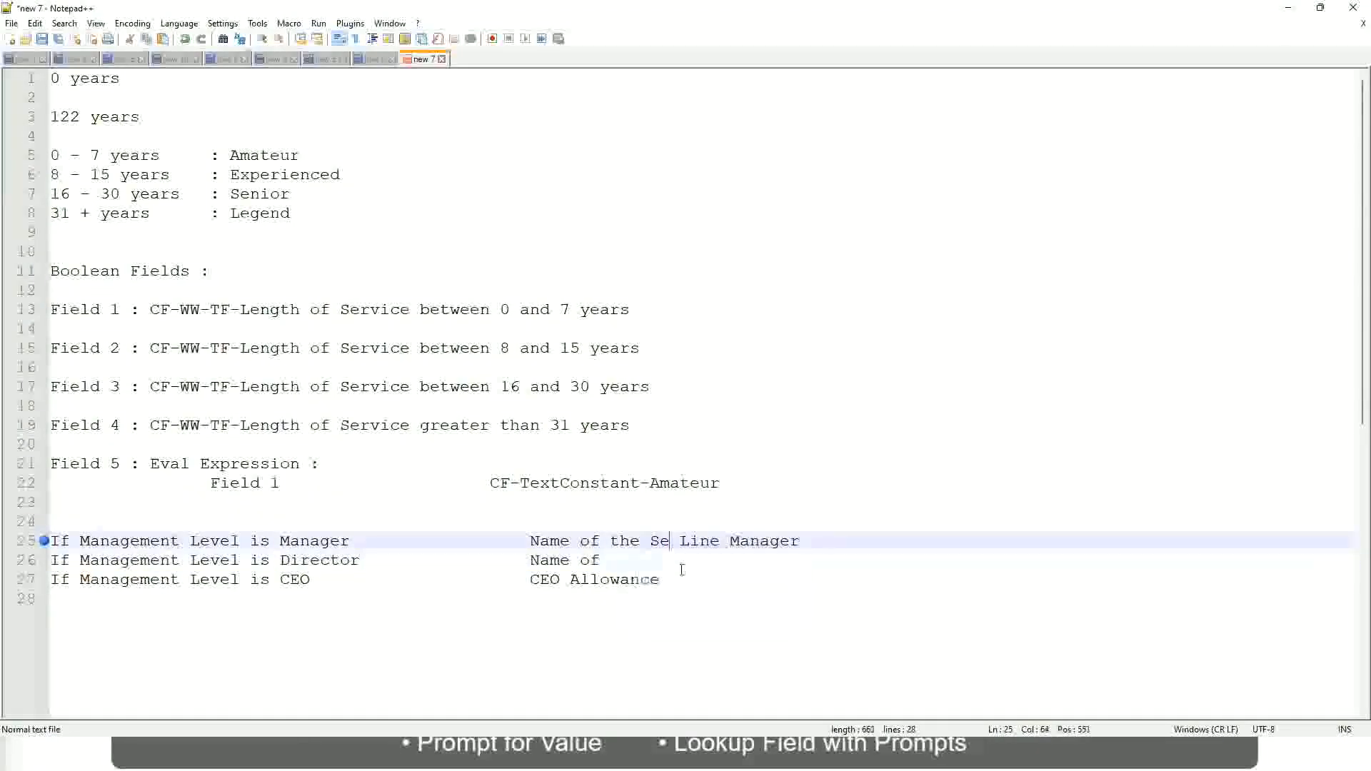
key("BackSpace")
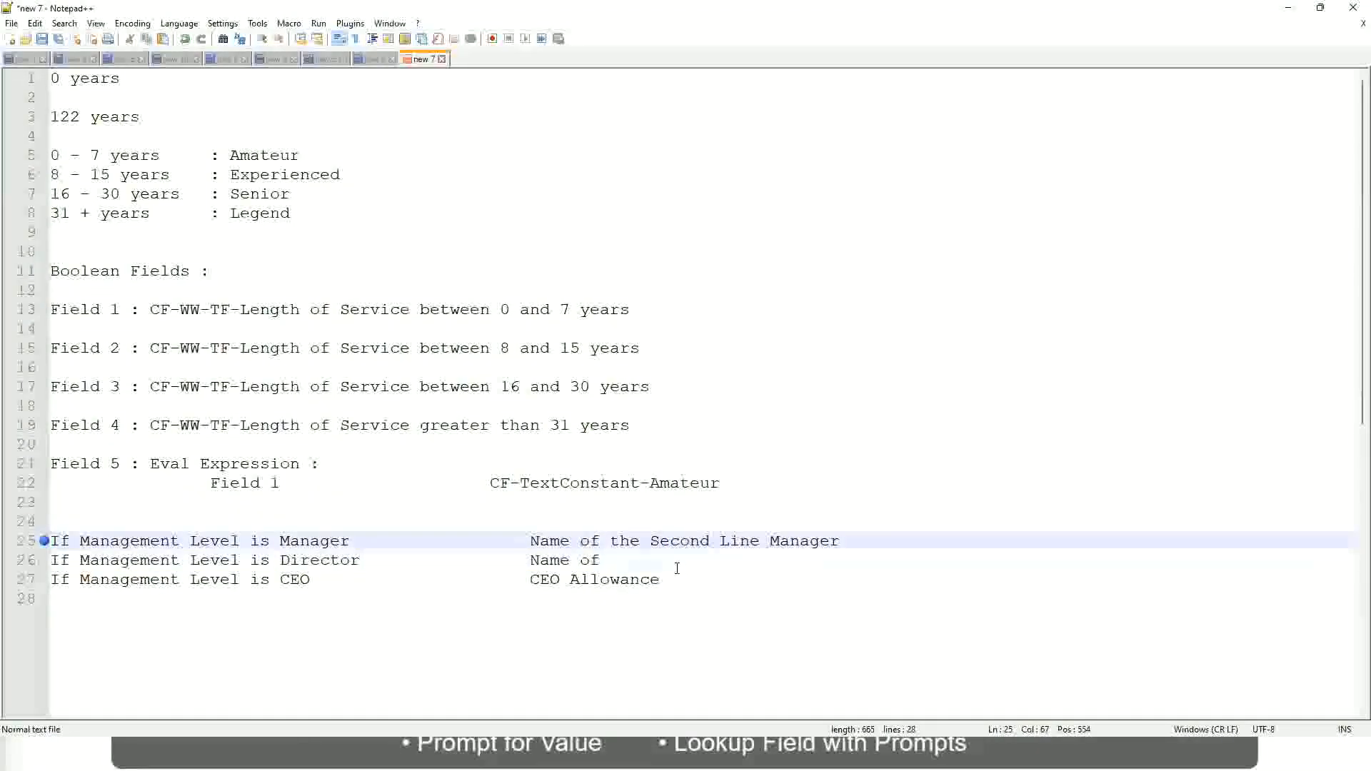
left_click(621, 560)
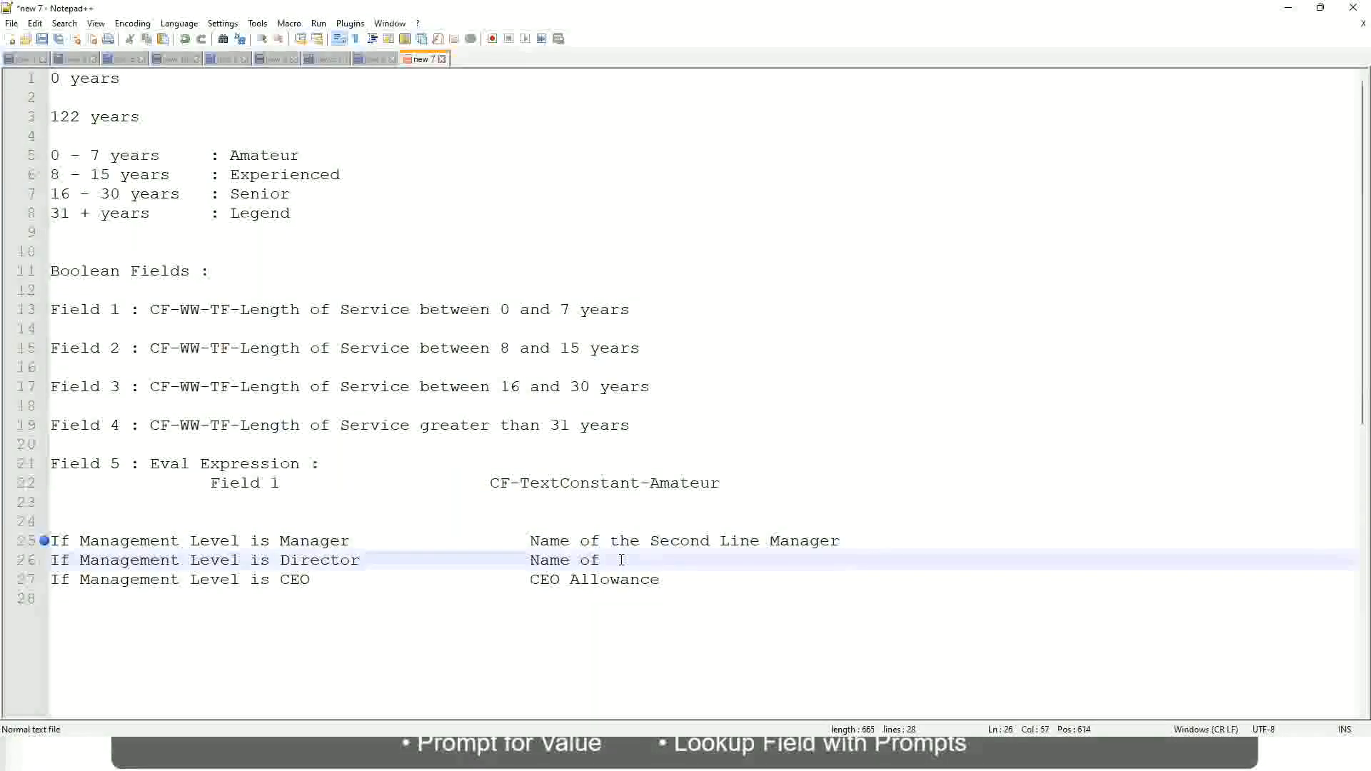
type("Manager")
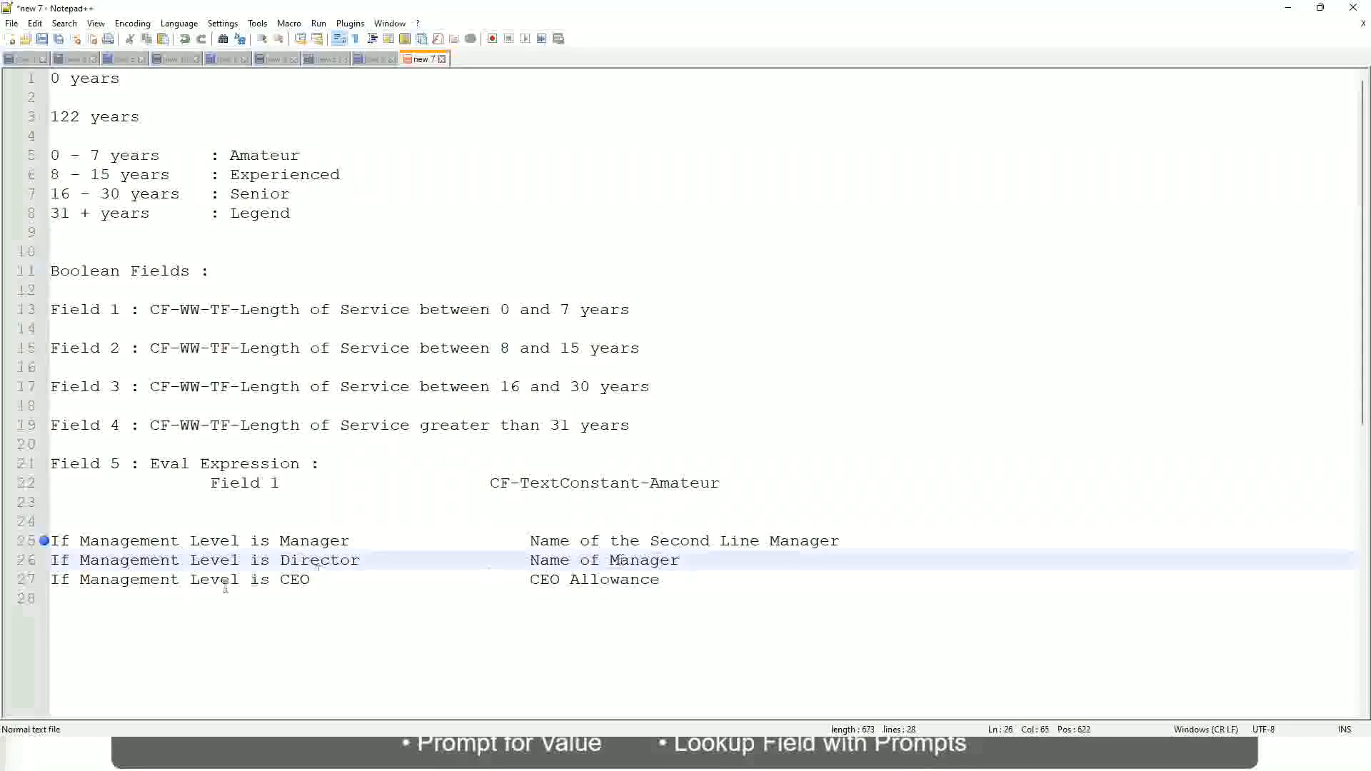
- Replace "CEO Allowance" on the CEO line with "name of CEO"
left_click(300, 579)
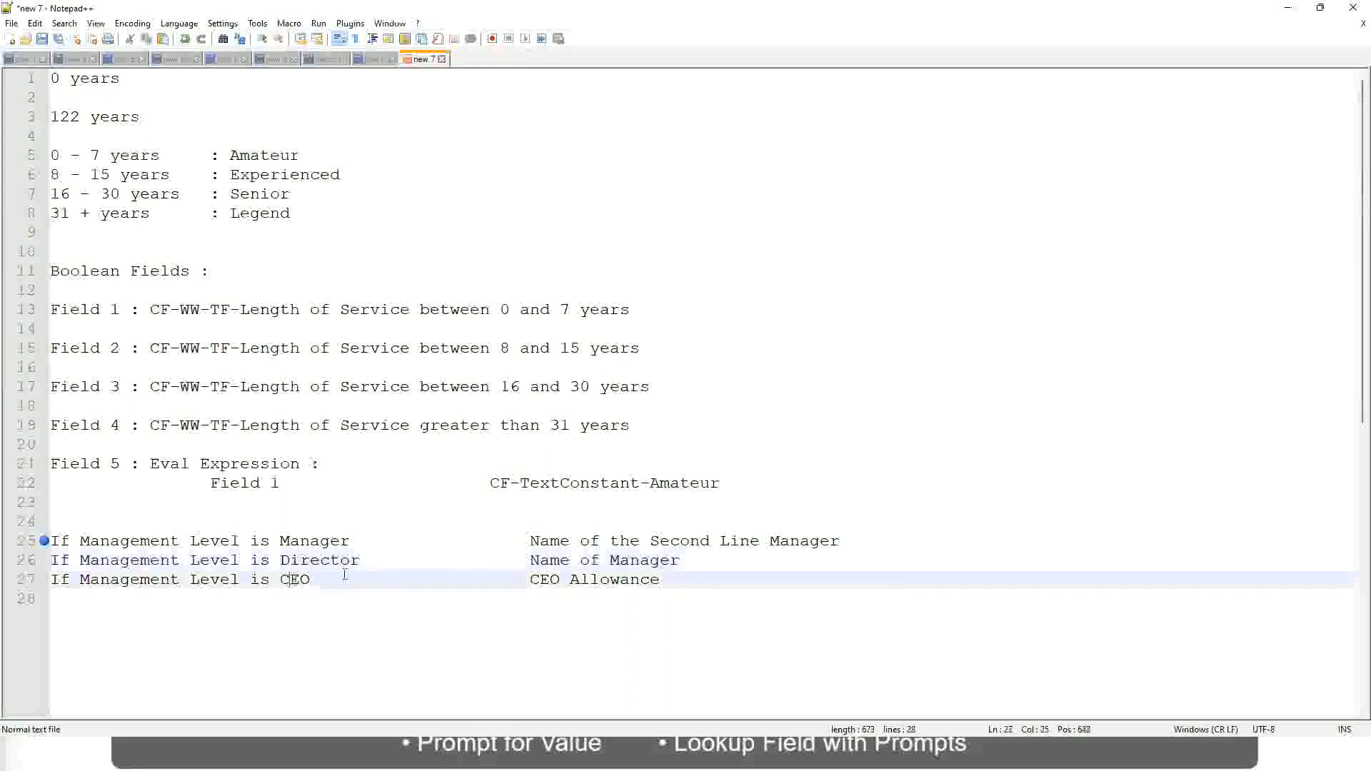
left_click_drag(530, 579, 678, 579)
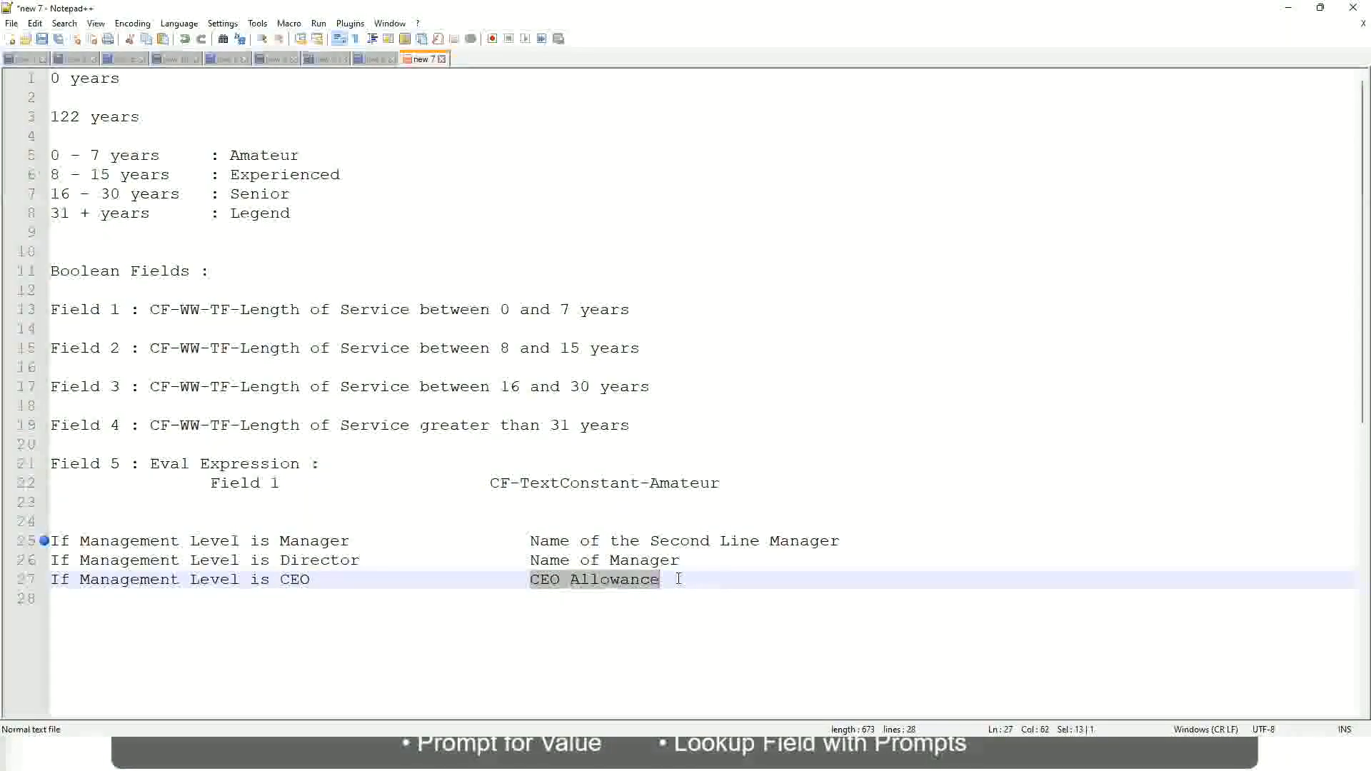
type("name of CEO ")
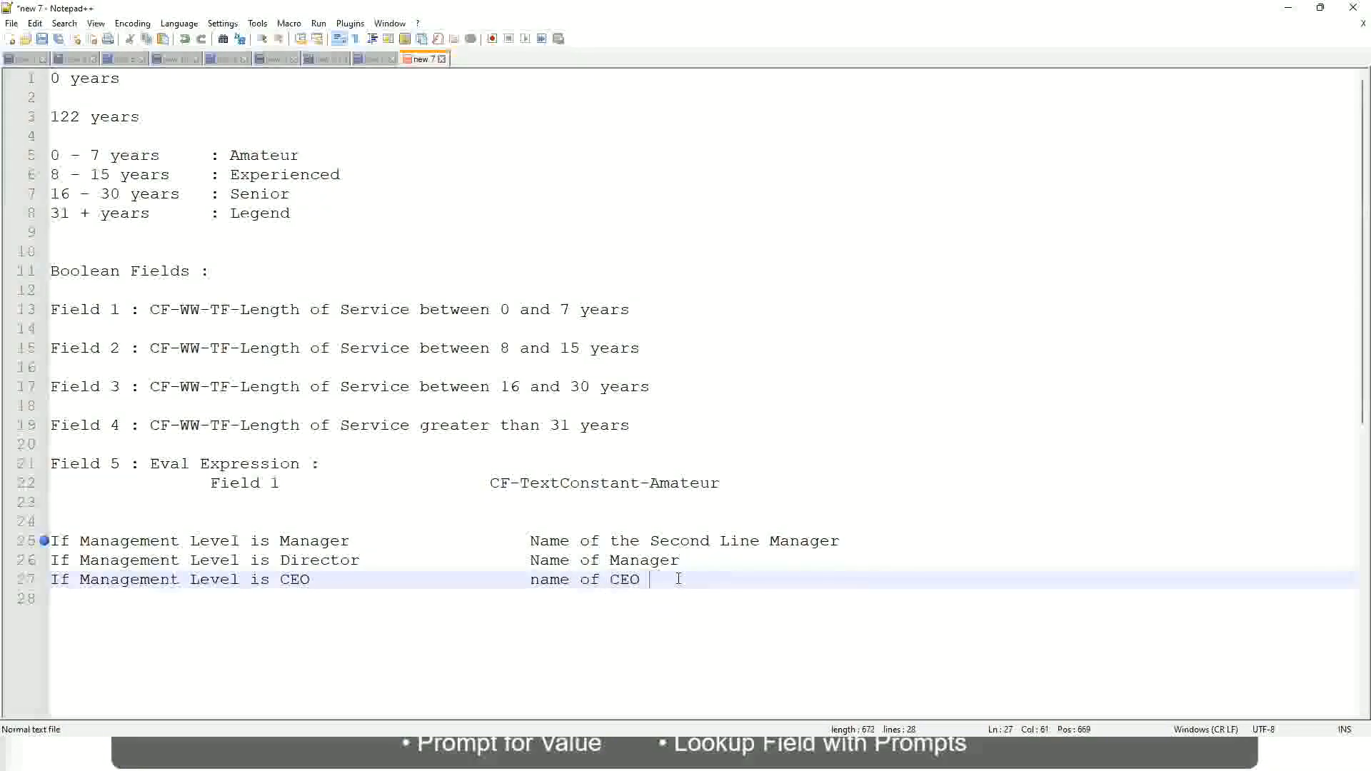
- Append "/Himself/Herself" to the "name of CEO" result on the CEO line
type("/Himself/")
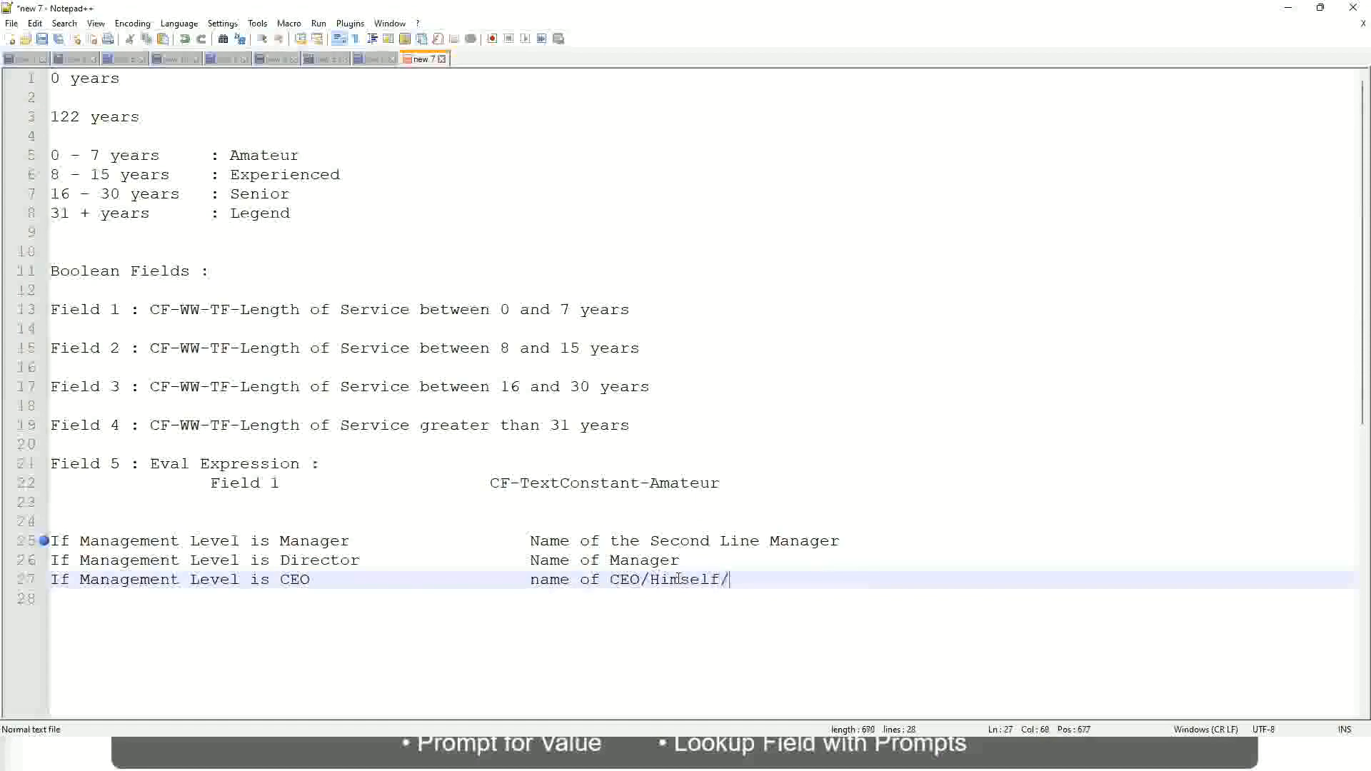
type("Herself")
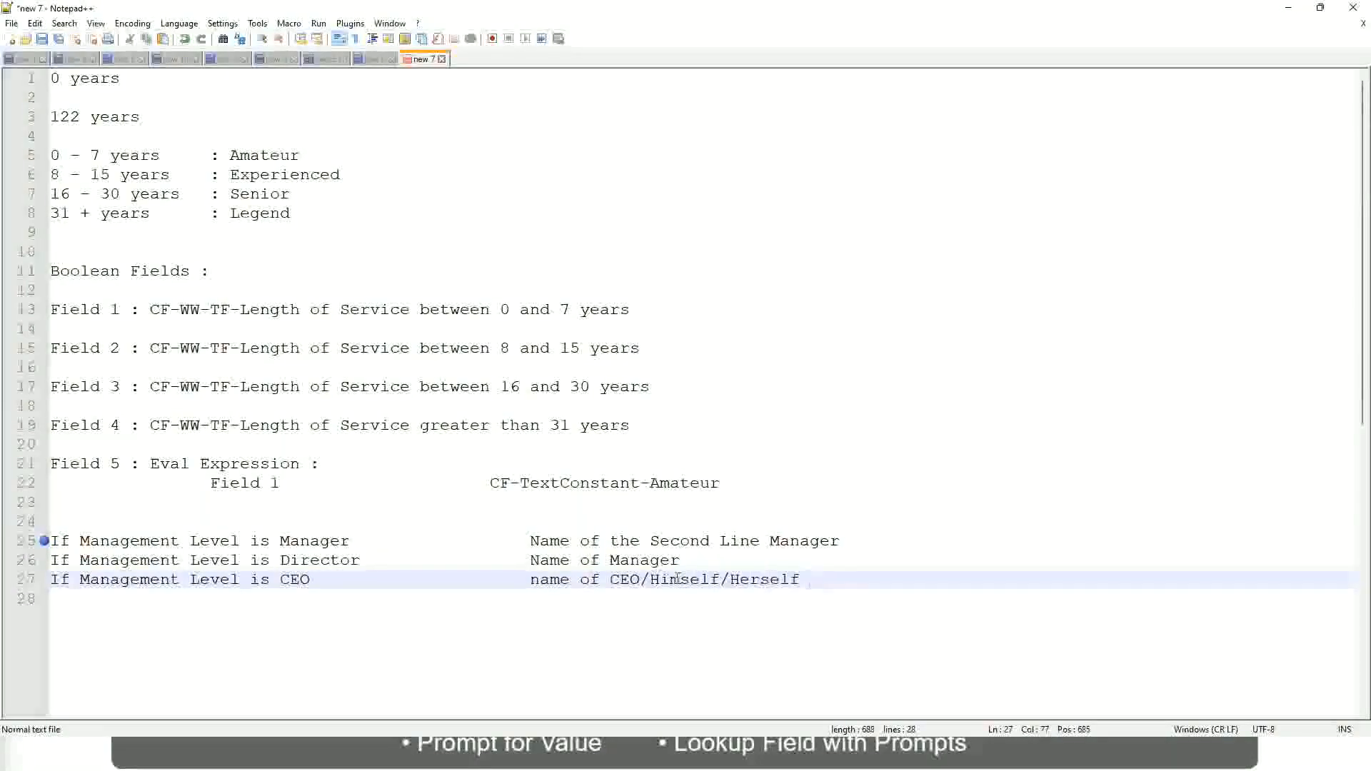
left_click(502, 586)
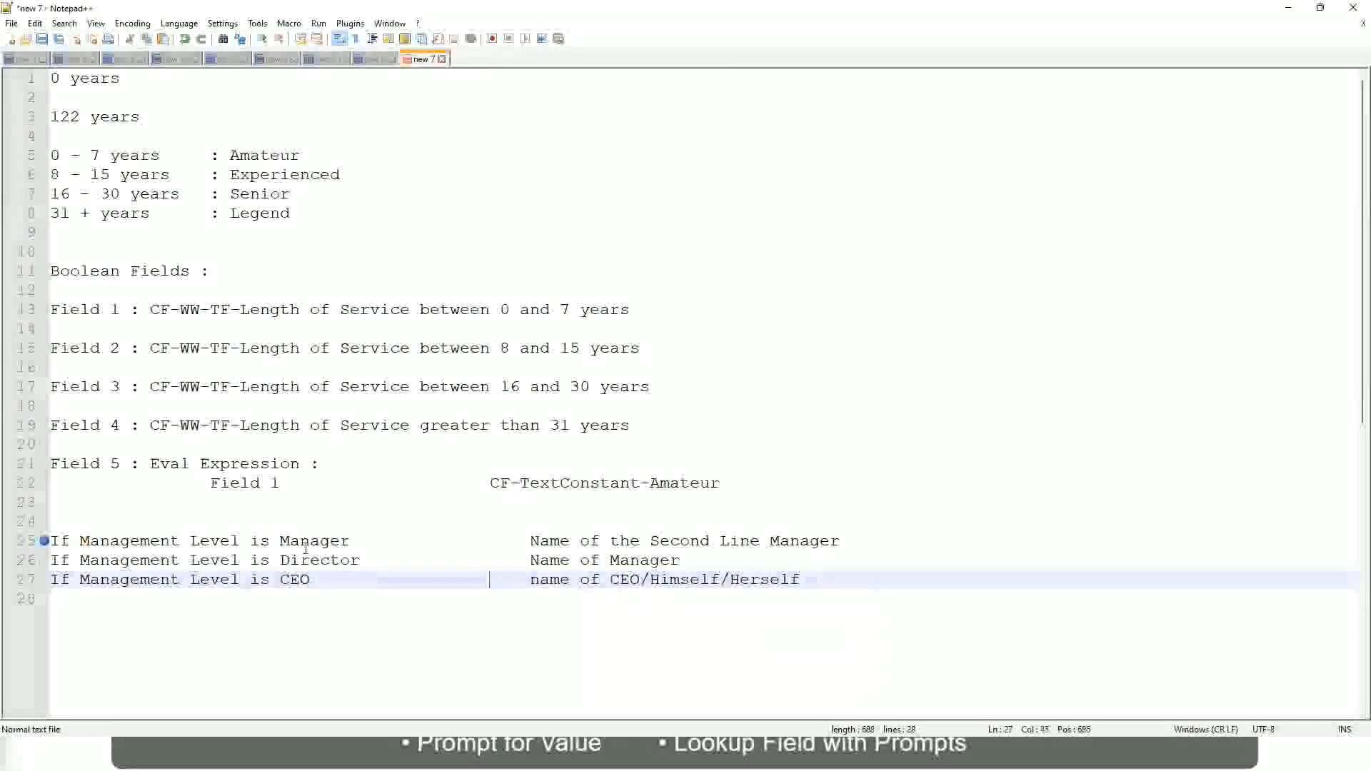
- Review the Manager, Director and CEO management-level conditions together with the result each one returns
left_click(43, 548)
left_click(151, 541)
left_click(208, 542)
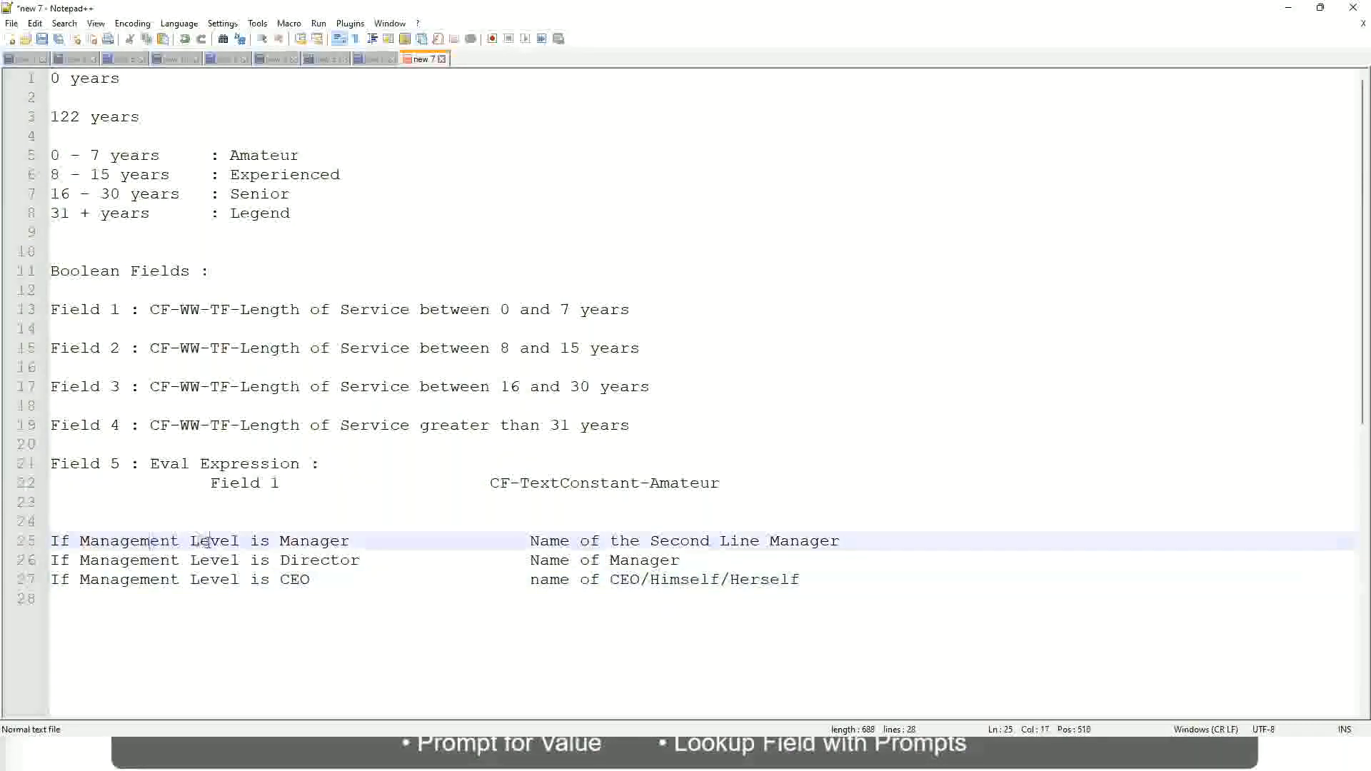
left_click(318, 541)
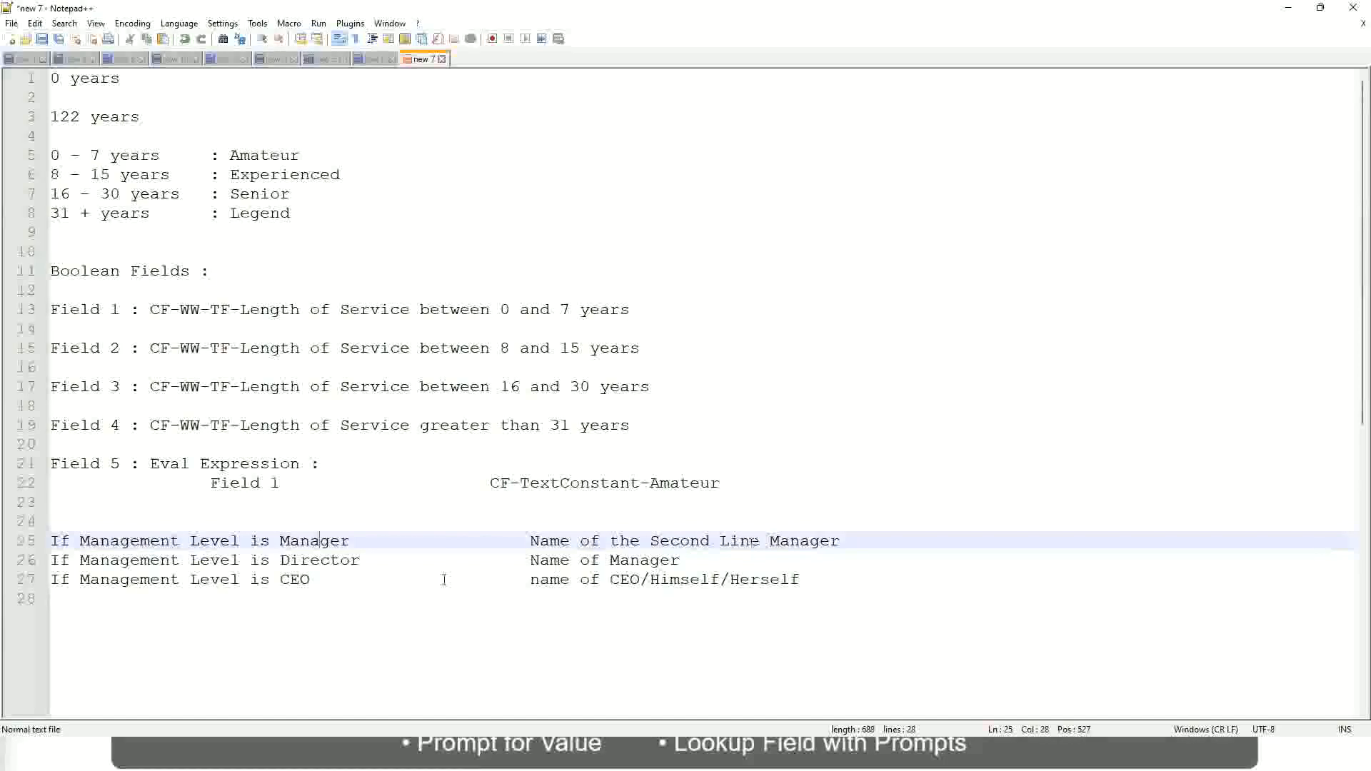
left_click(161, 562)
left_click(338, 560)
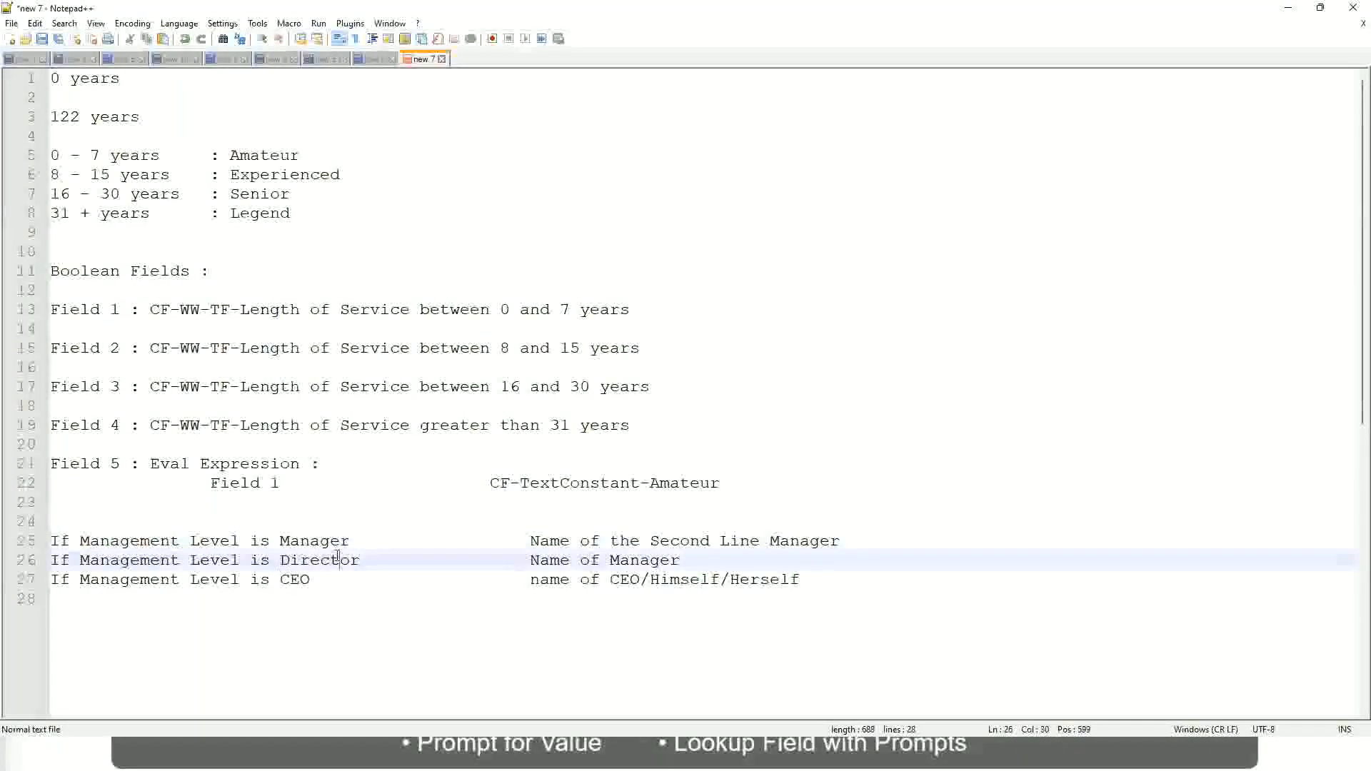
left_click(682, 561)
left_click(308, 562)
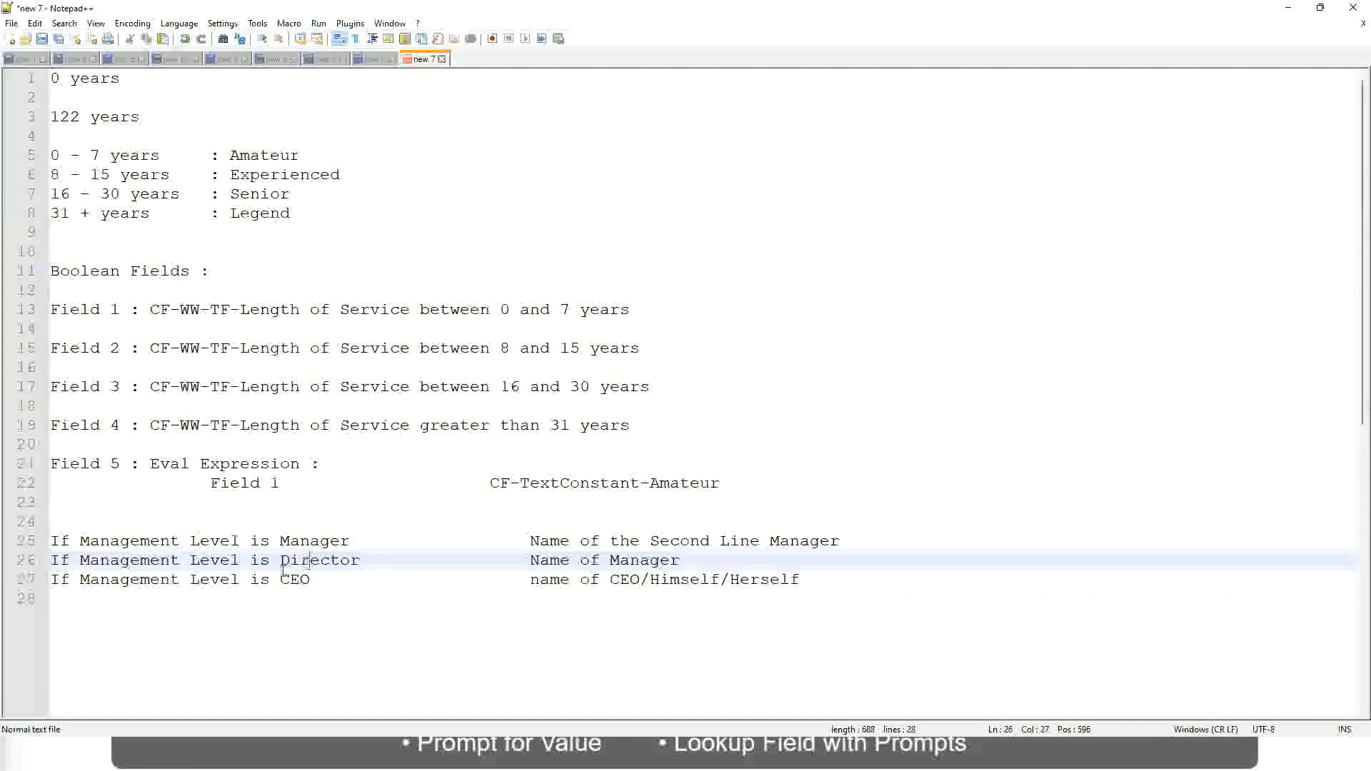
left_click(297, 580)
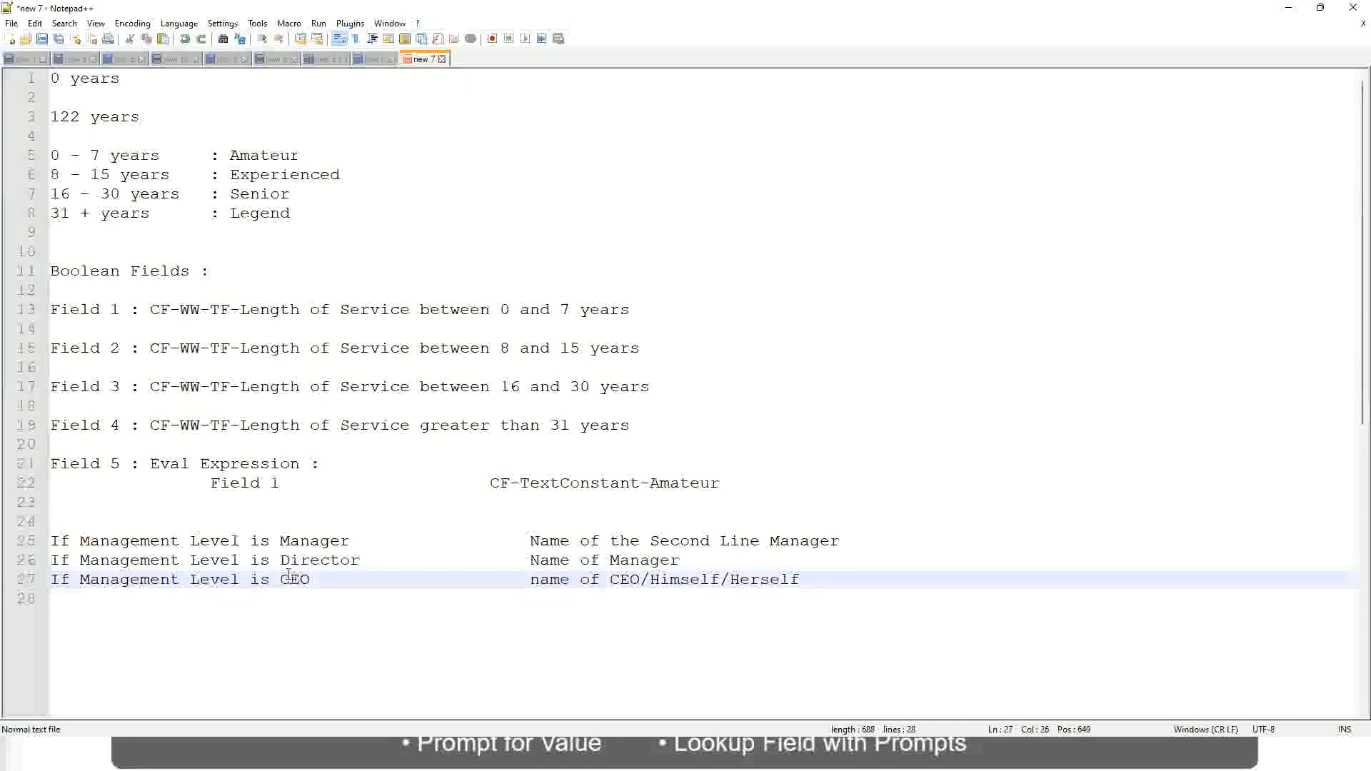
left_click(641, 582)
left_click(805, 579)
left_click_drag(806, 579, 24, 546)
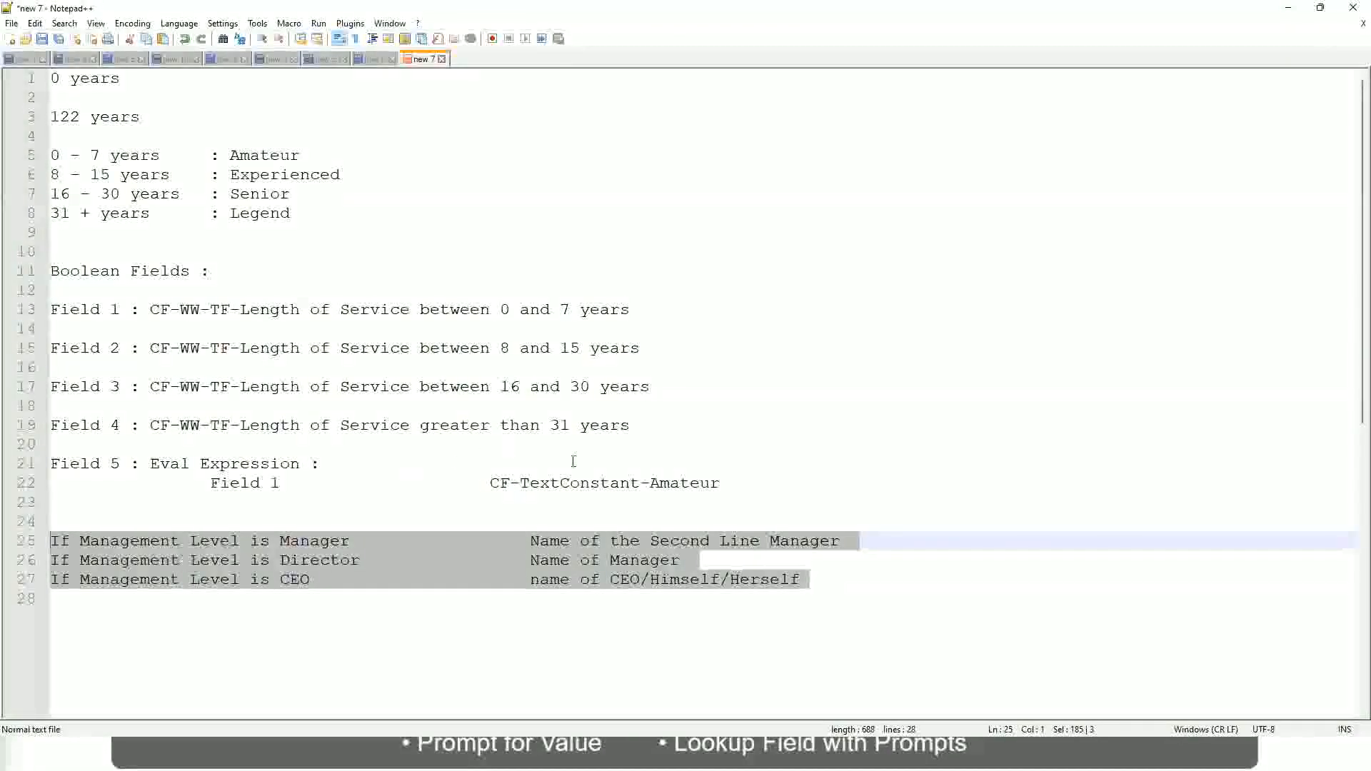
- Examine the "Name of the Second Line Manager" result on the Manager line
left_click(579, 542)
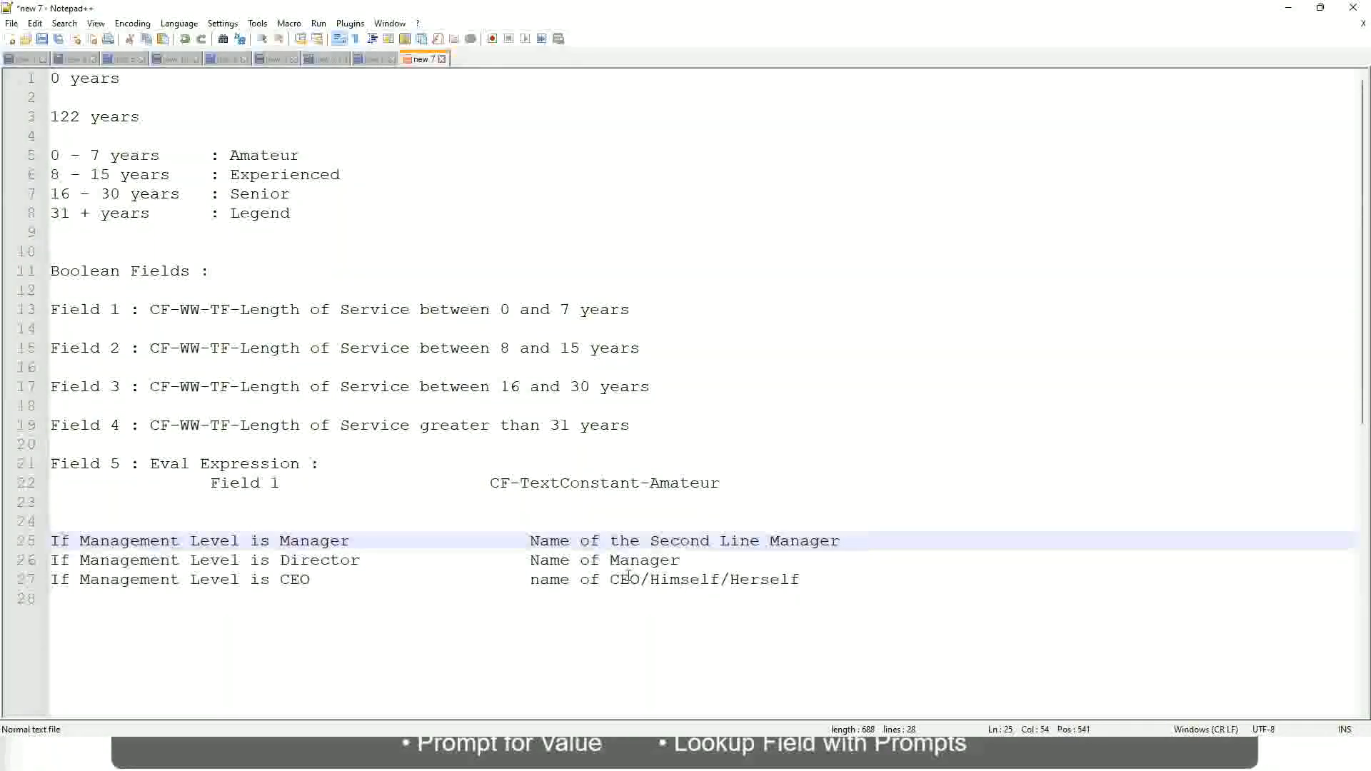
left_click(530, 540)
left_click_drag(530, 540, 840, 541)
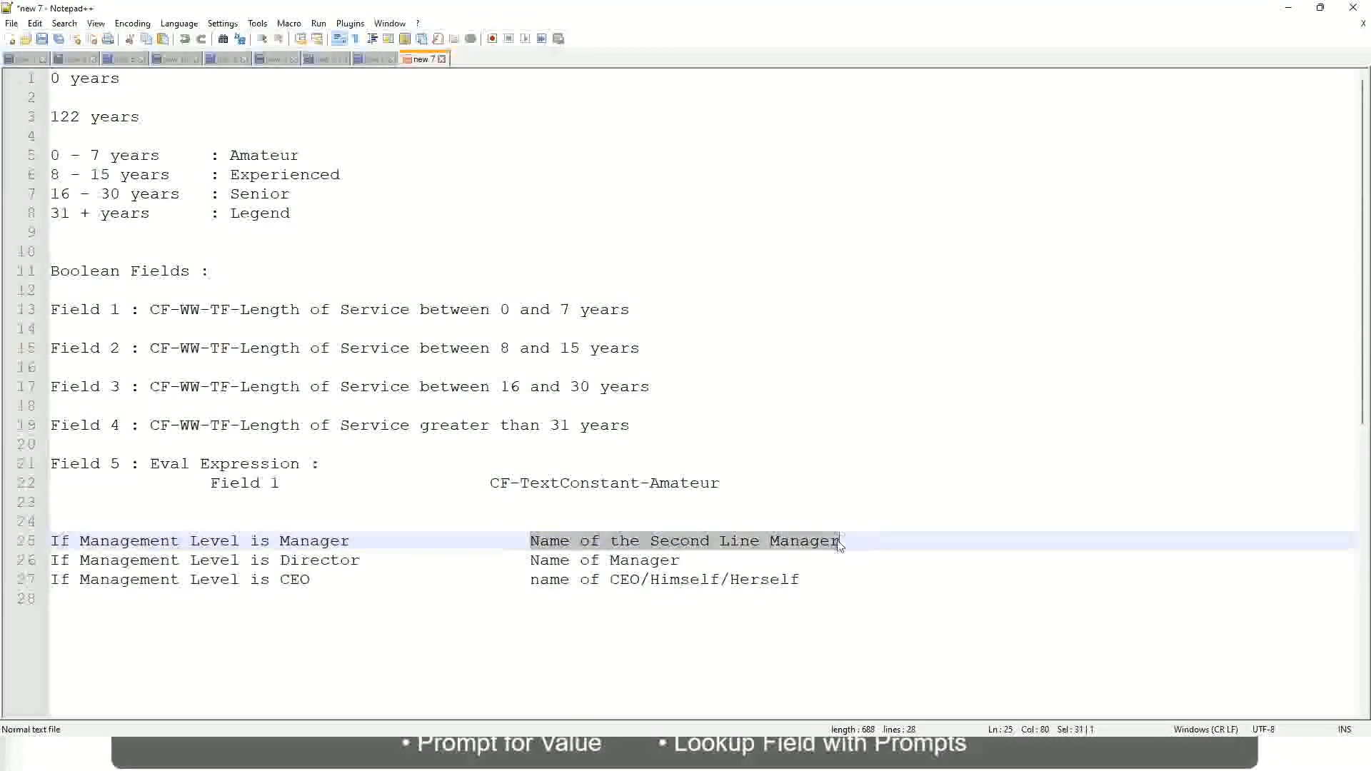
left_click(619, 542)
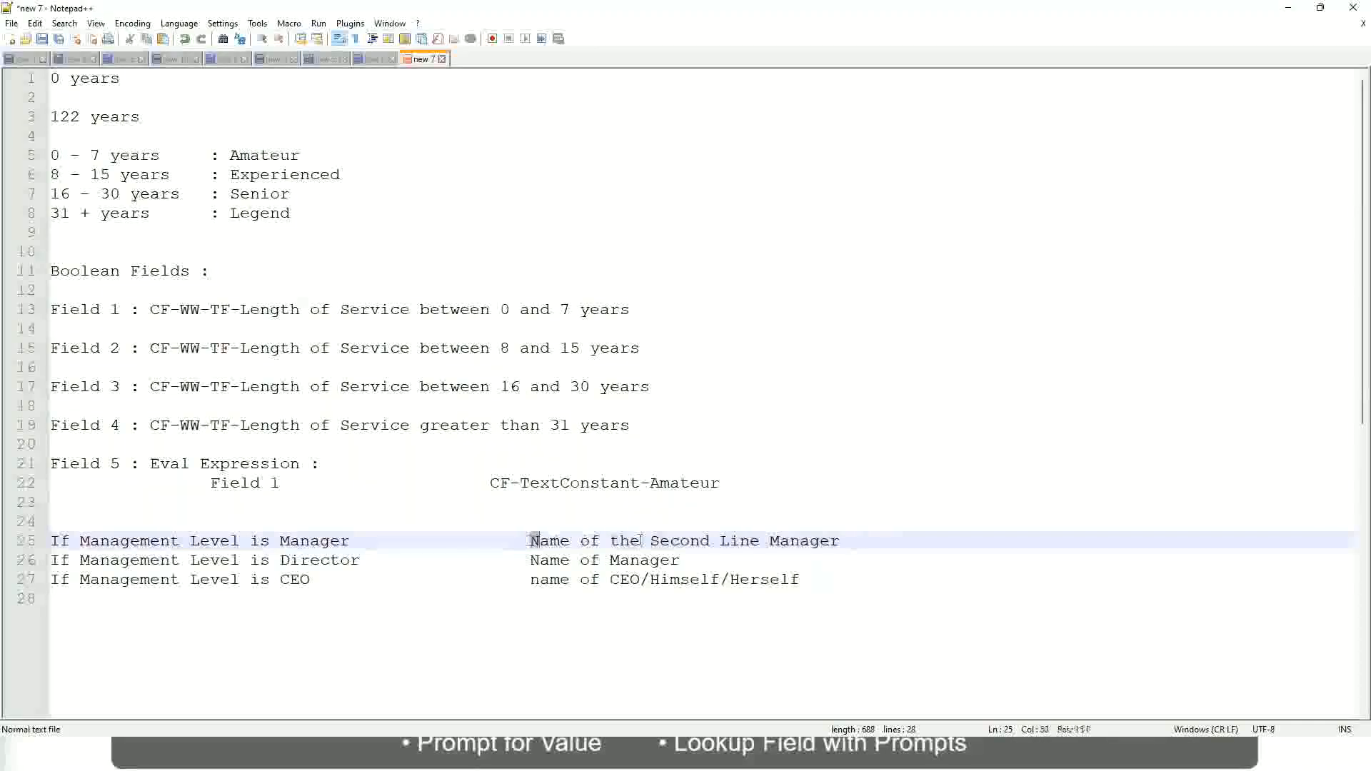
left_click_drag(530, 540, 842, 540)
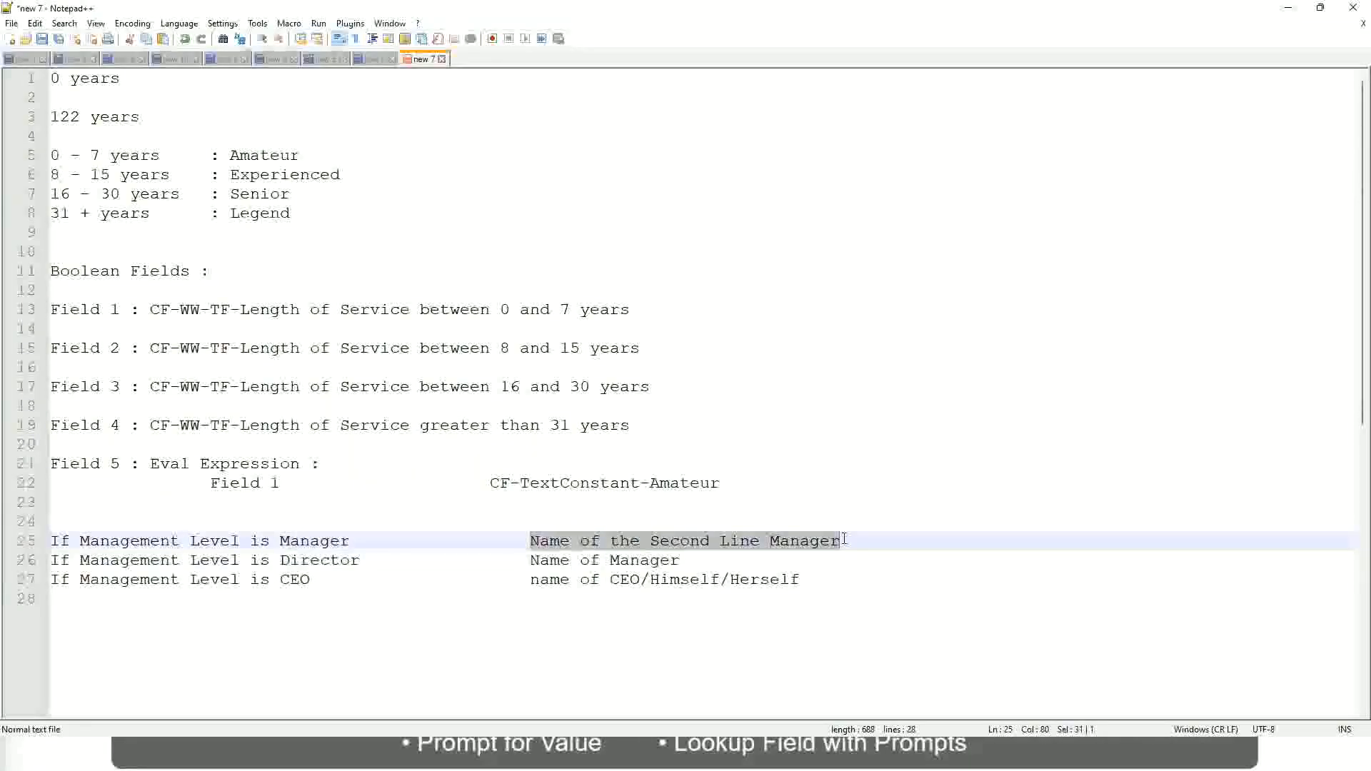
left_click(702, 543)
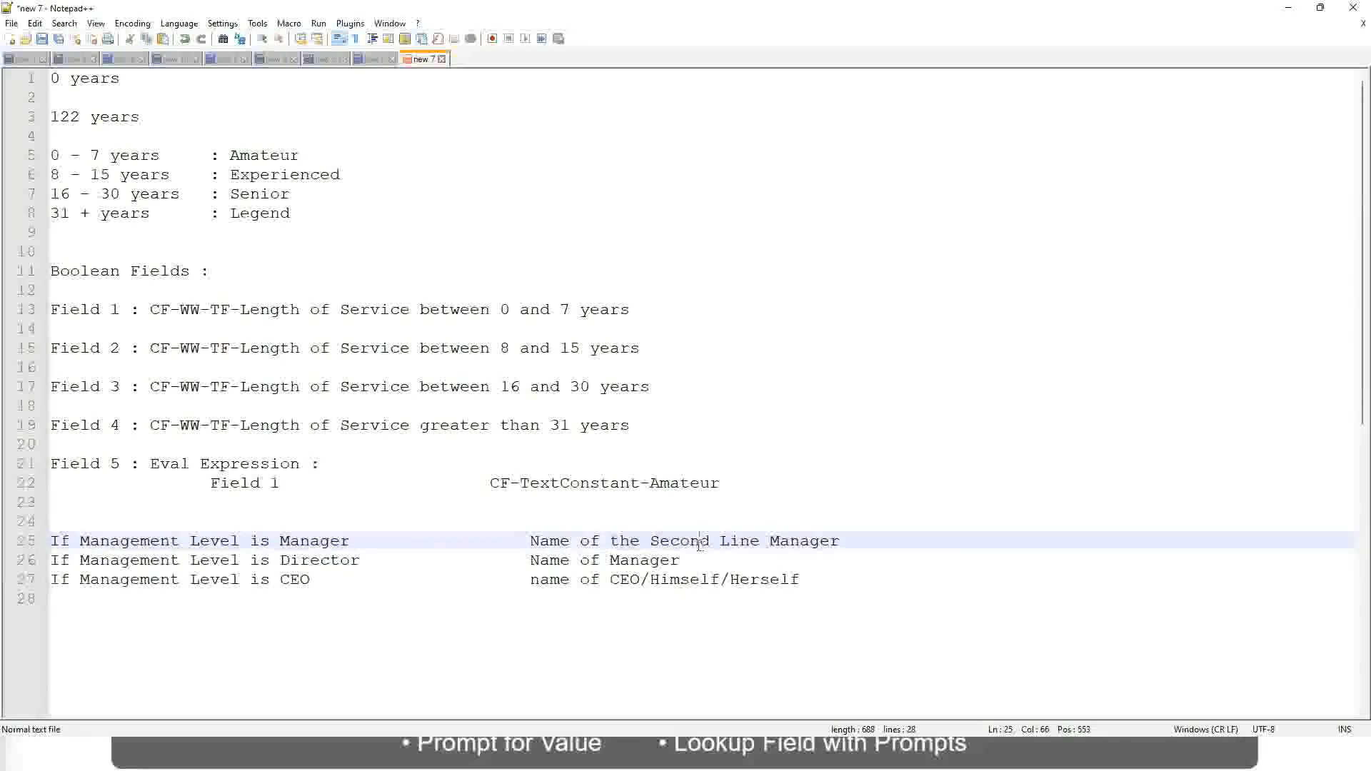
left_click(357, 541)
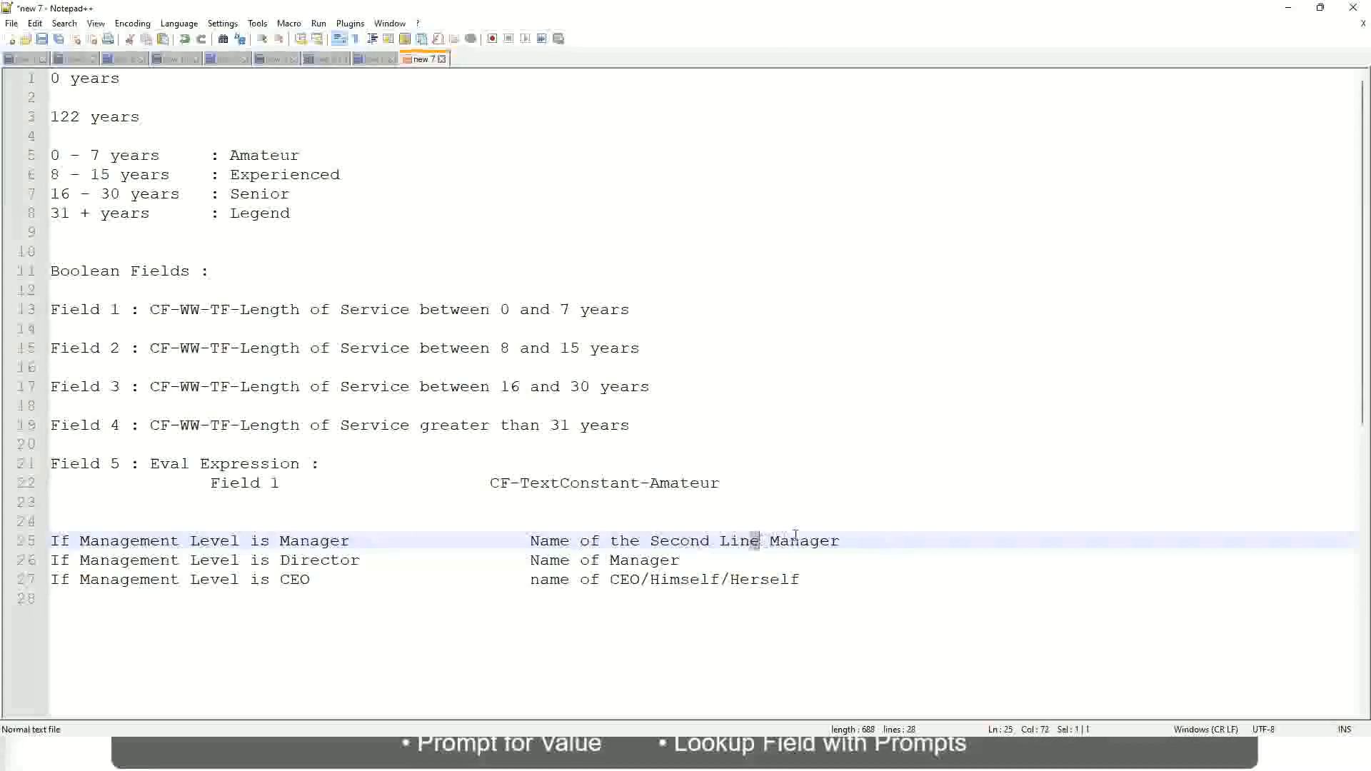
left_click(861, 539)
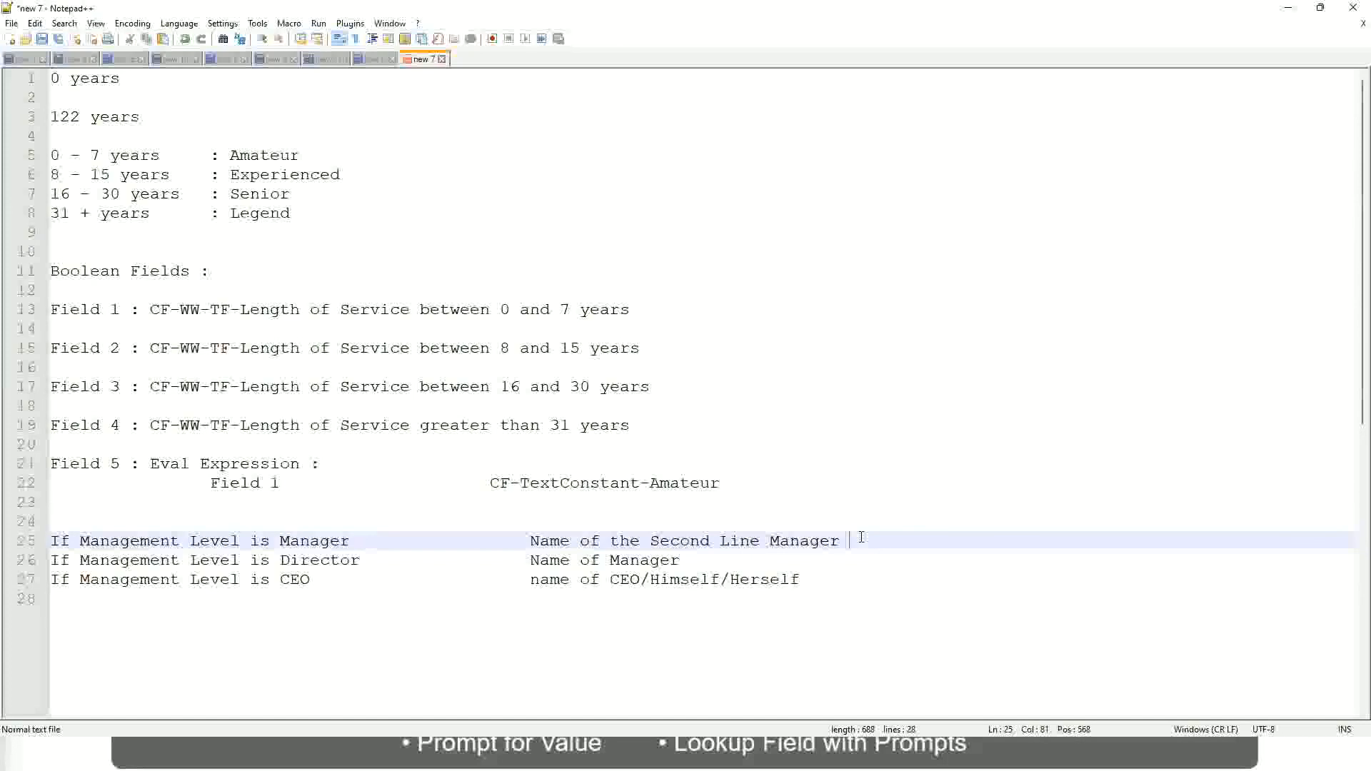
left_click(808, 534)
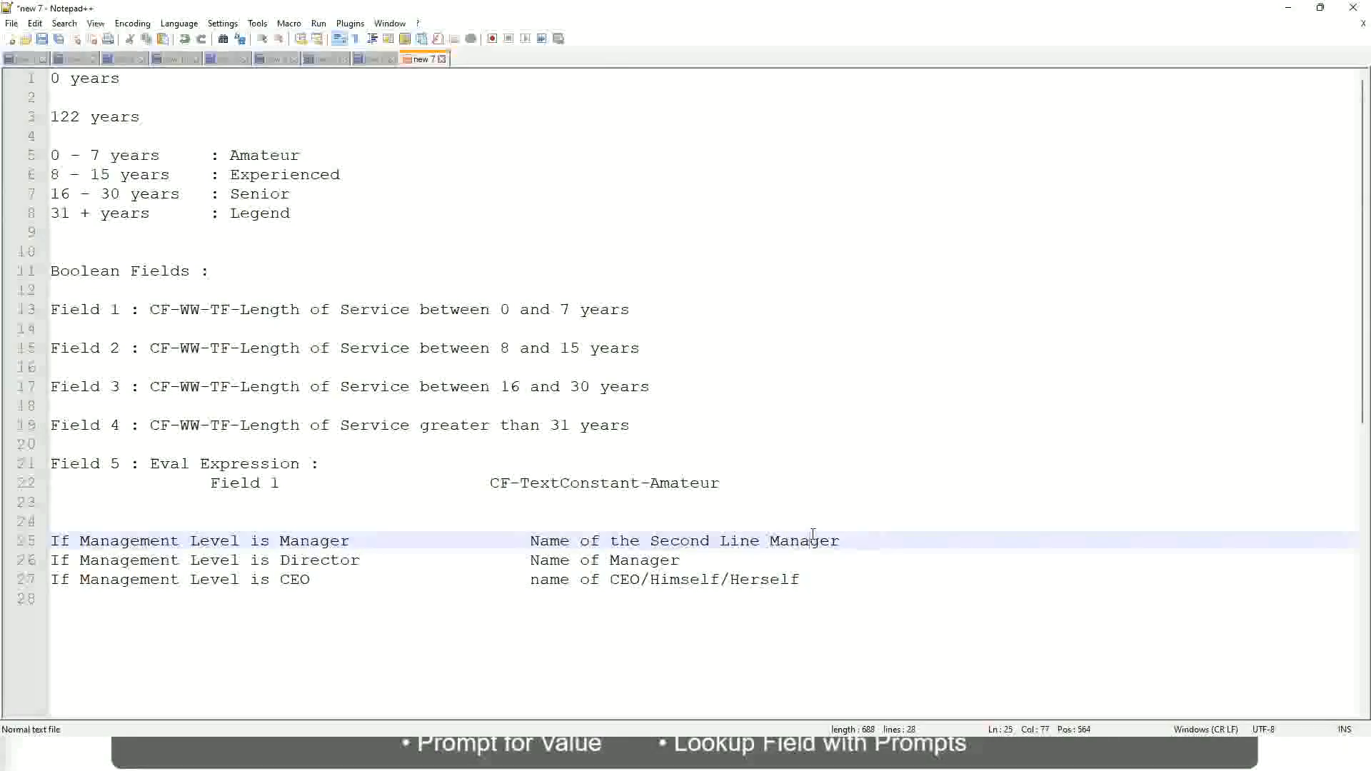
- Compare the experience labels Amateur, Experienced, Senior and Legend with the name results of the management-level rules
double_click(262, 156)
double_click(261, 176)
double_click(262, 197)
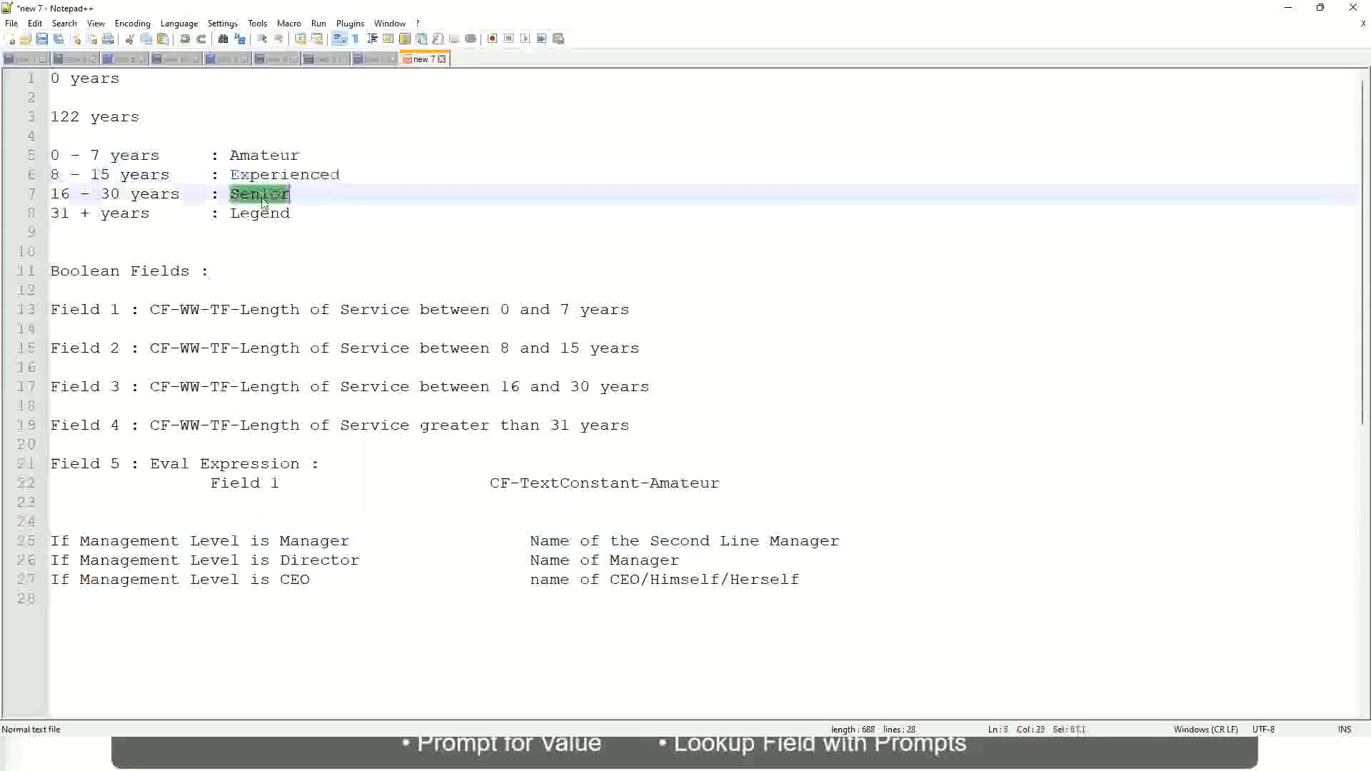
left_click(258, 214)
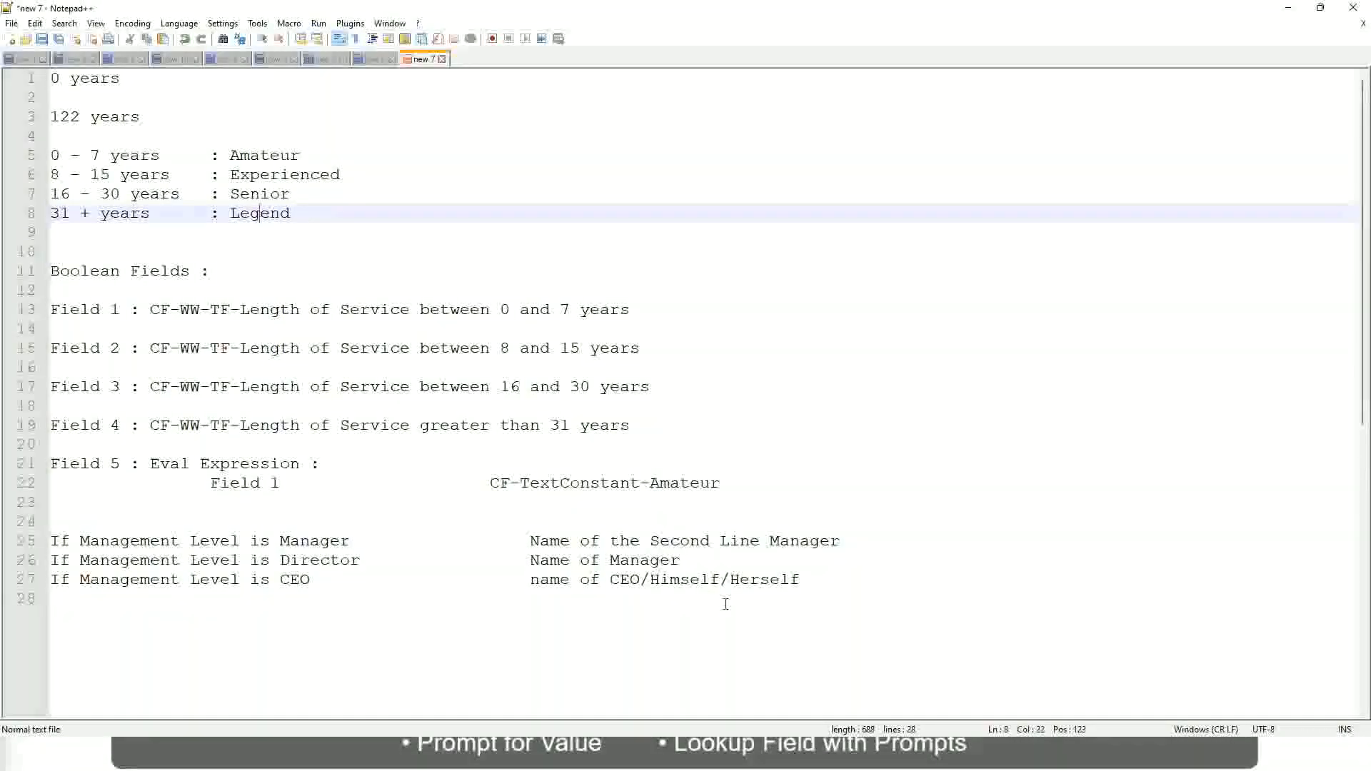
left_click(700, 580)
left_click(646, 560)
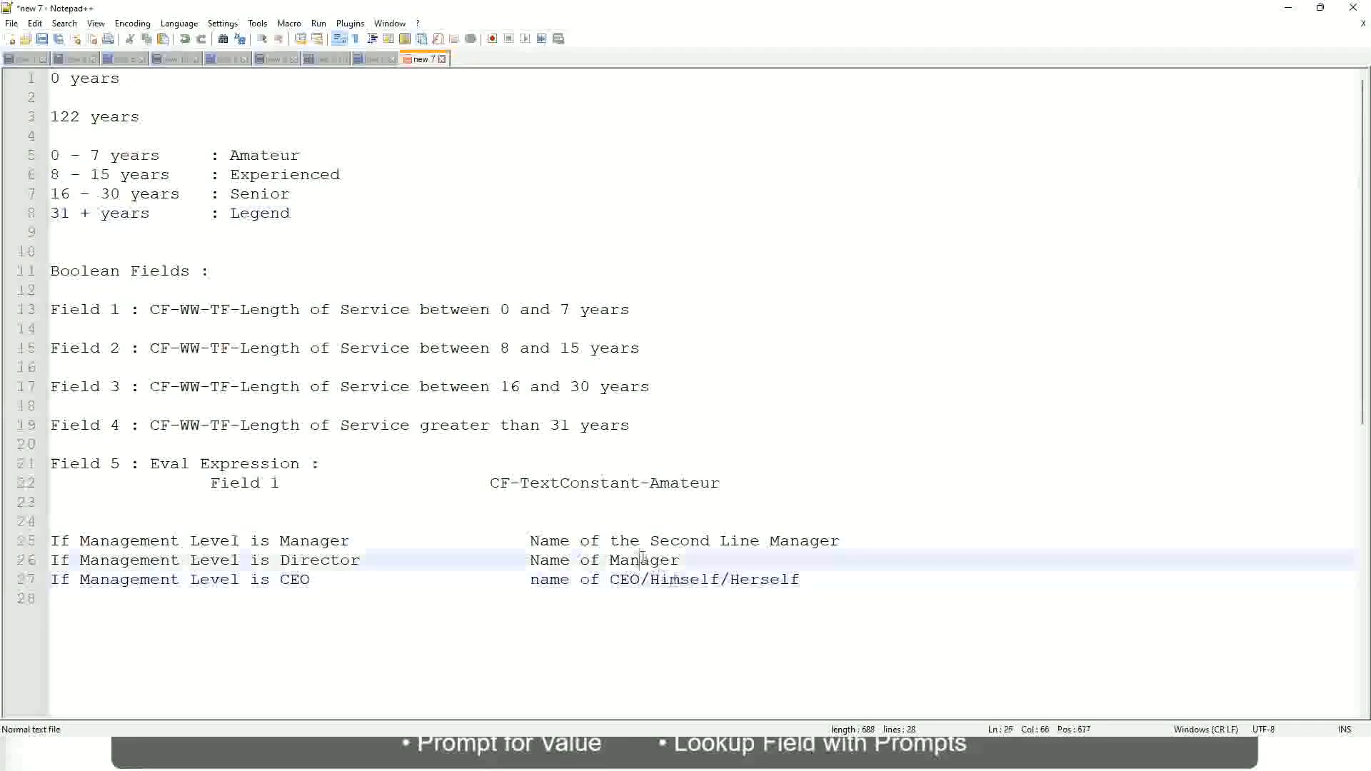
left_click(658, 544)
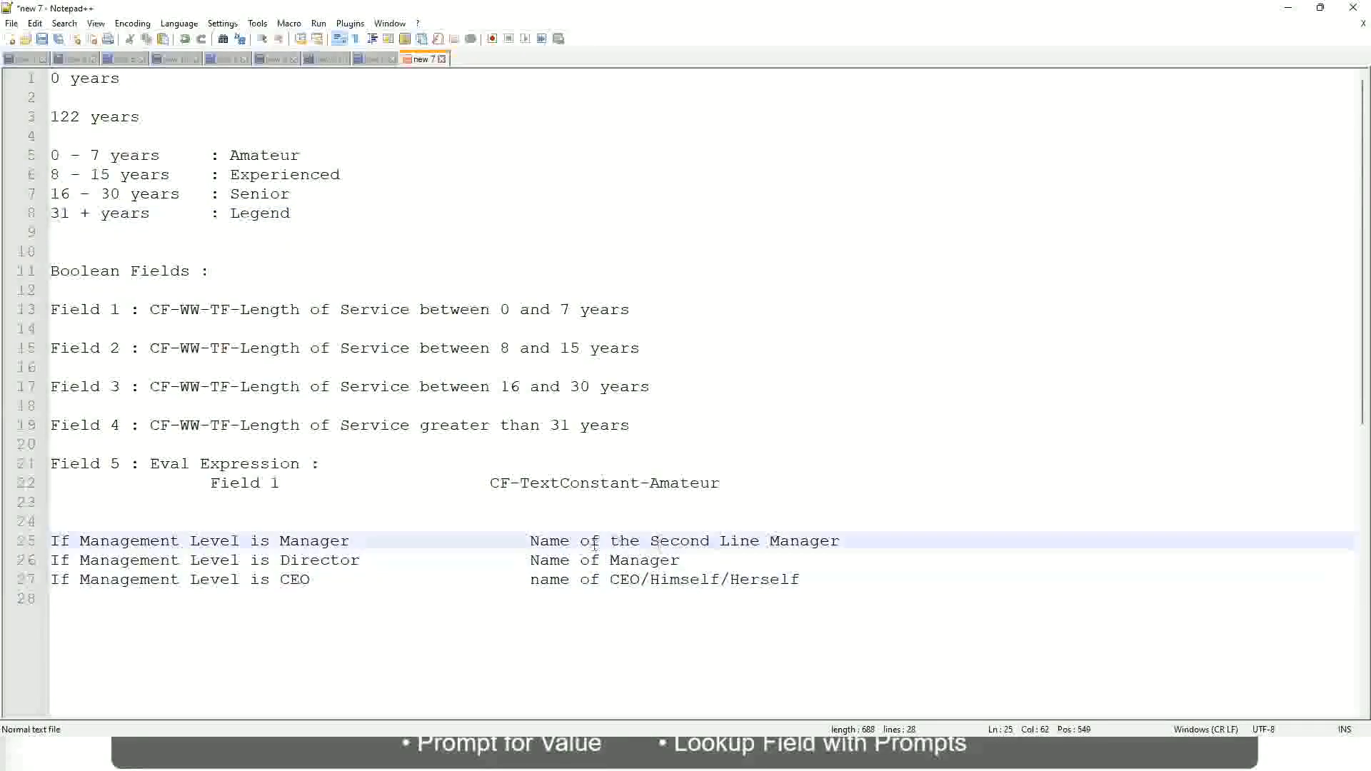
left_click(372, 566)
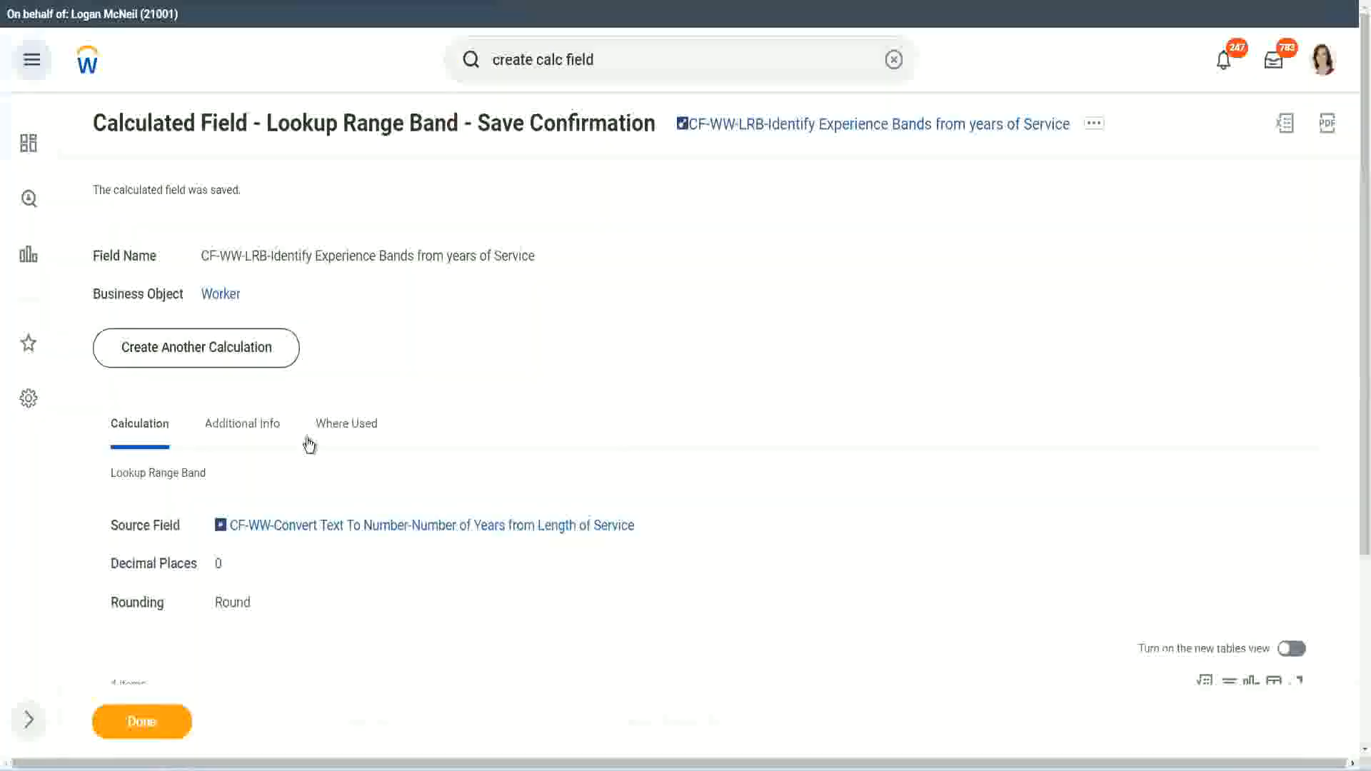
- Switch to Workday, copy the name of the saved Lookup Range Band calculated field, and finish its save confirmation
scroll(508, 243, "down", 3)
scroll(533, 274, "up", 3)
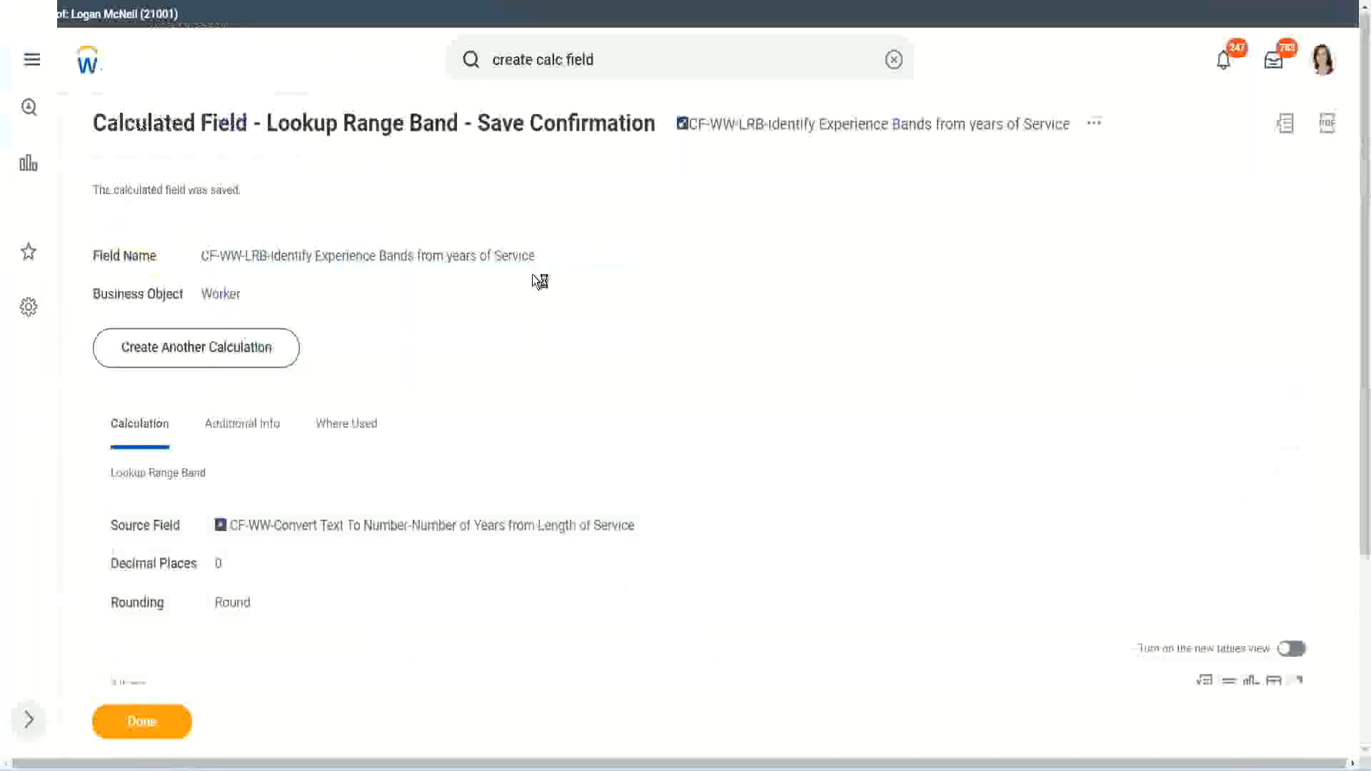
right_click(803, 133)
left_click(850, 214)
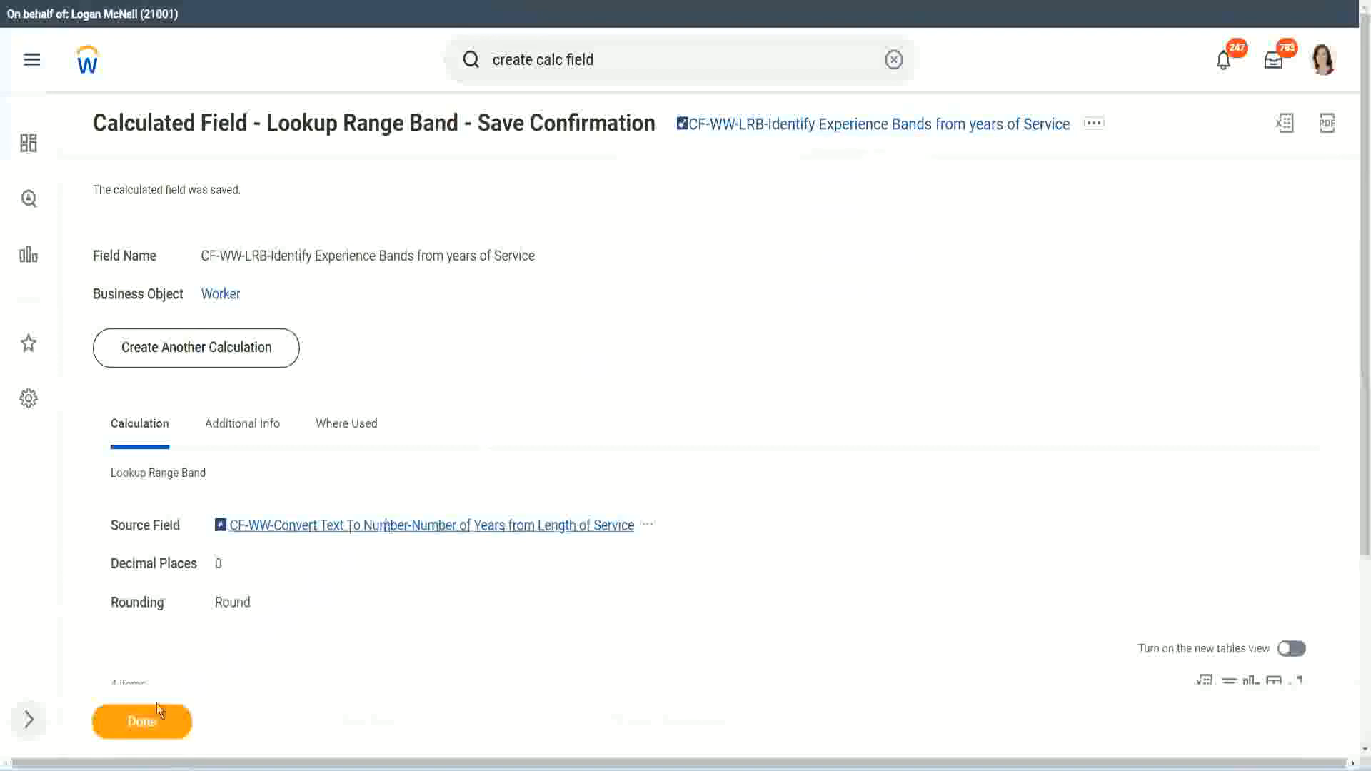
left_click(150, 717)
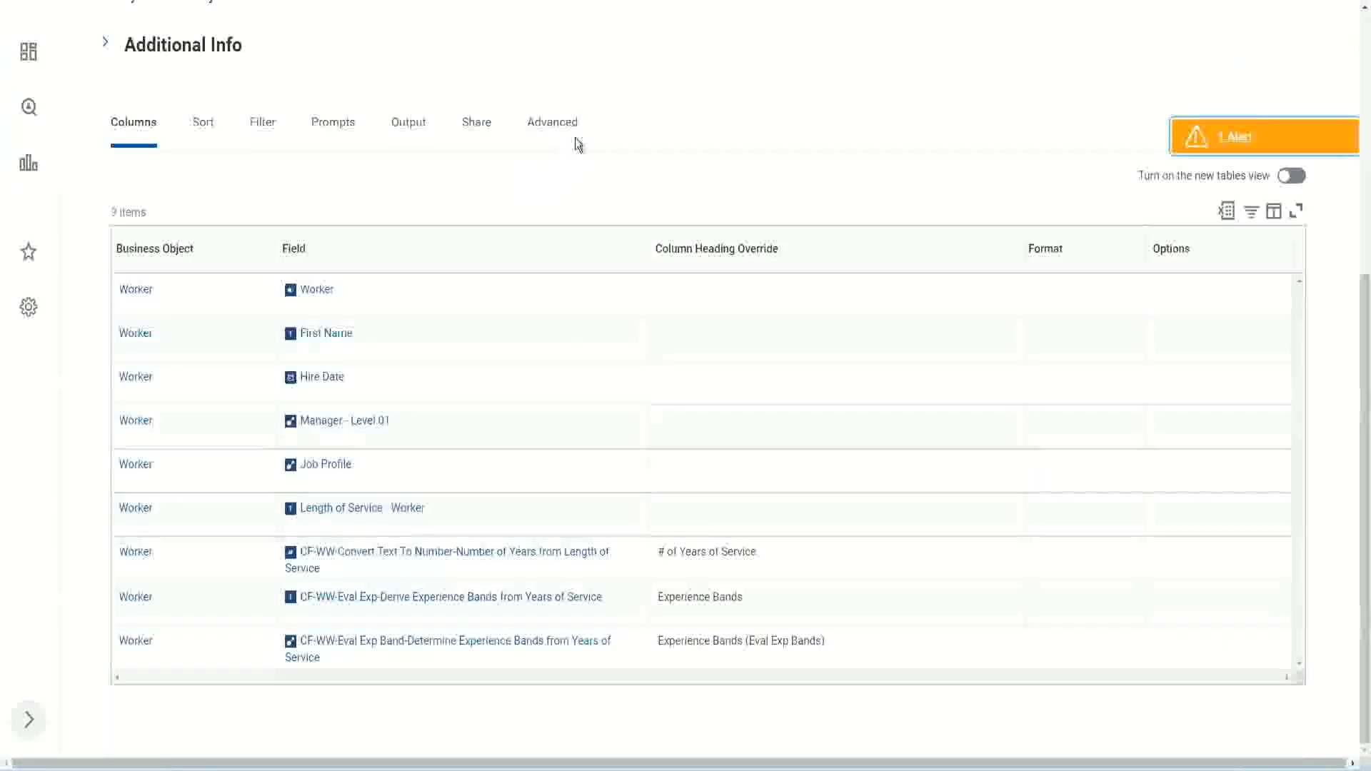
- Open the WW Employee Details custom report for editing
scroll(593, 187, "up", 5)
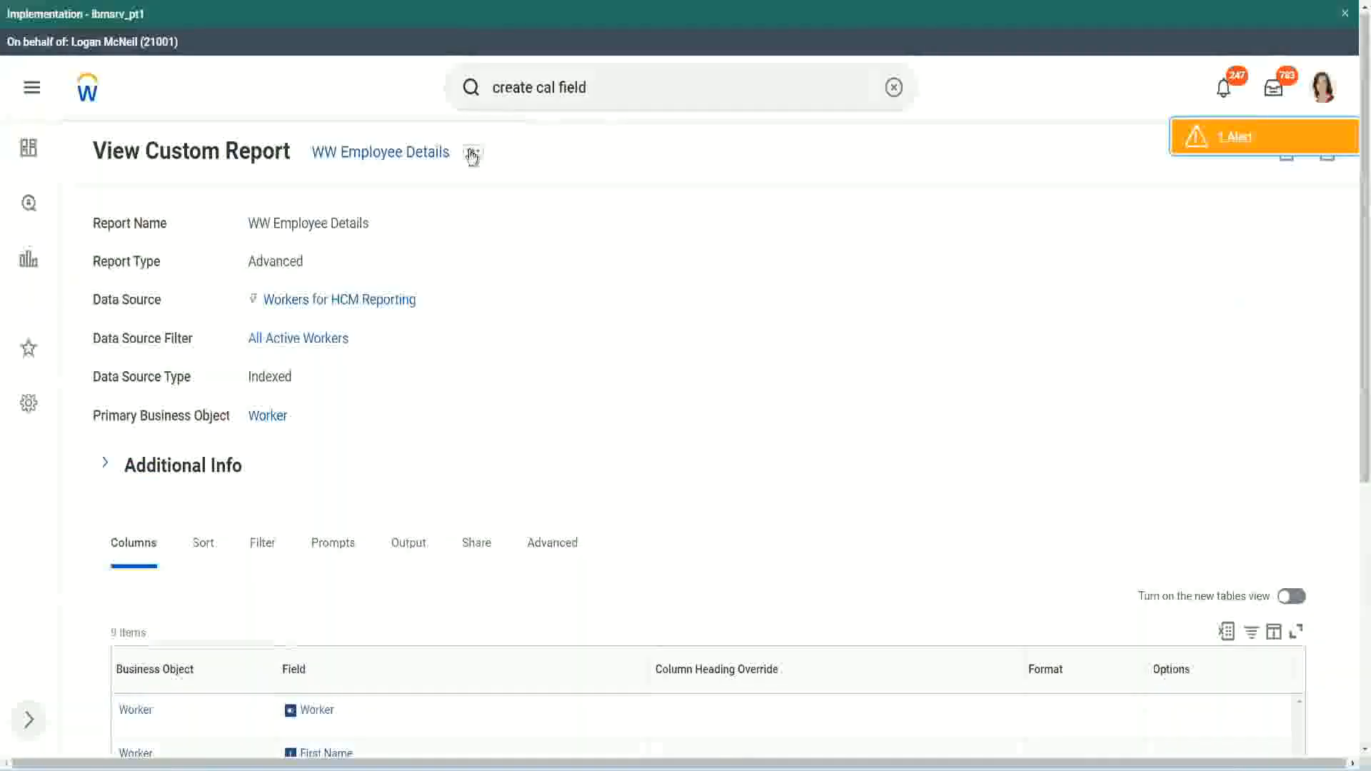
left_click(473, 150)
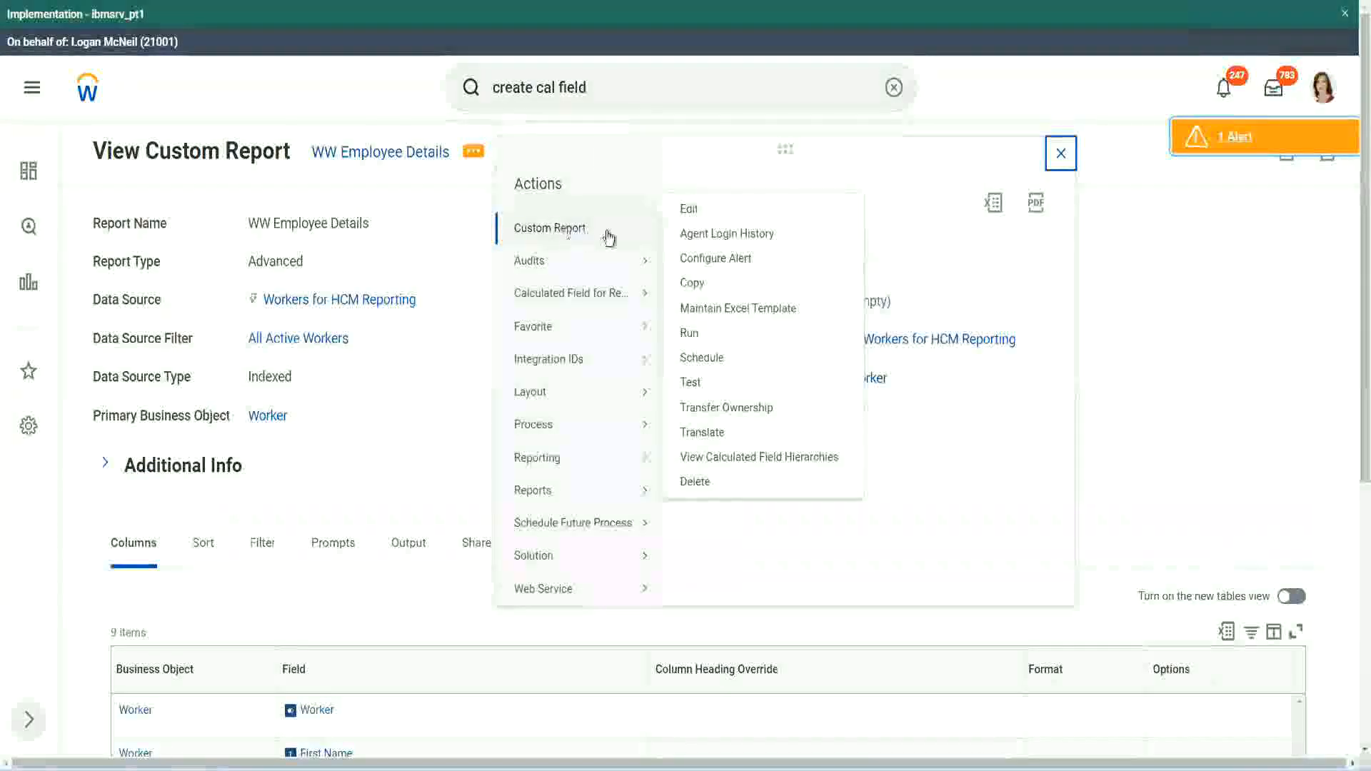
left_click(696, 211)
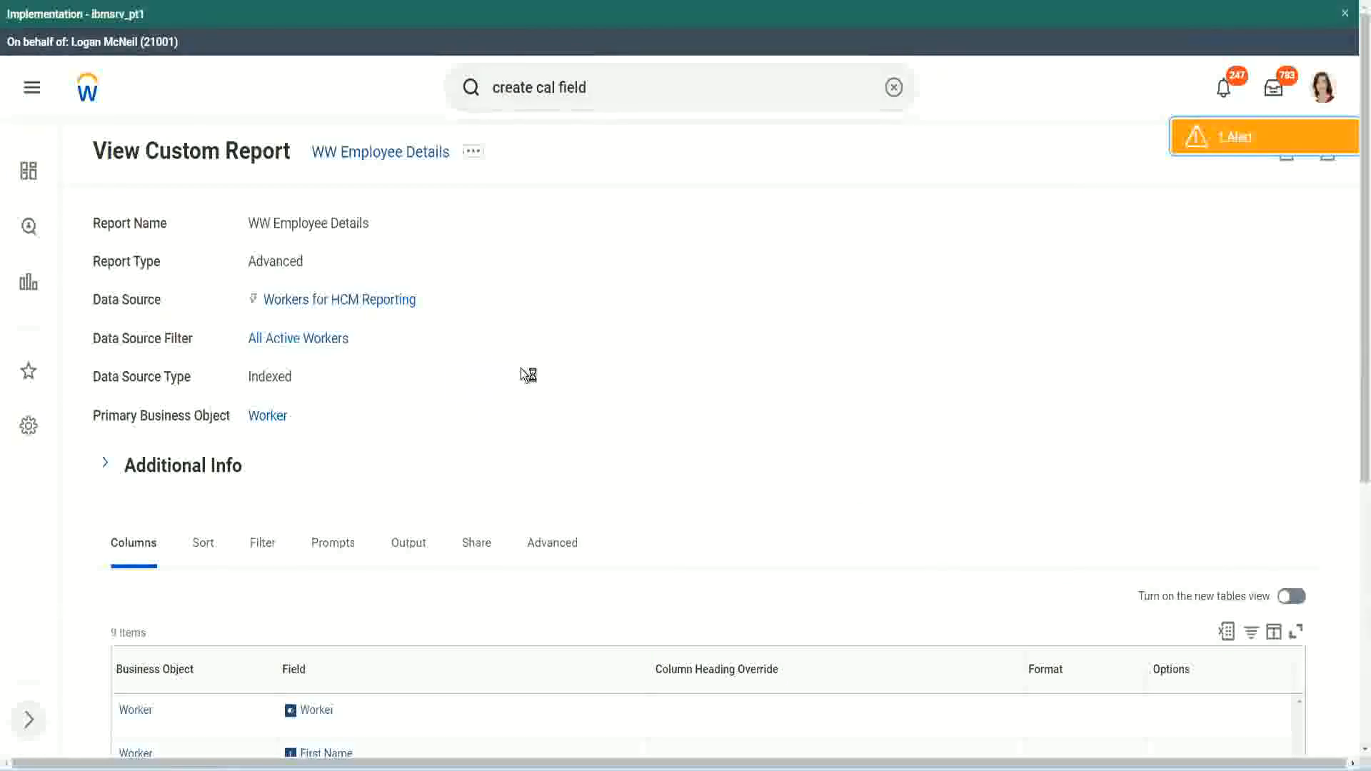
scroll(522, 370, "down", 5)
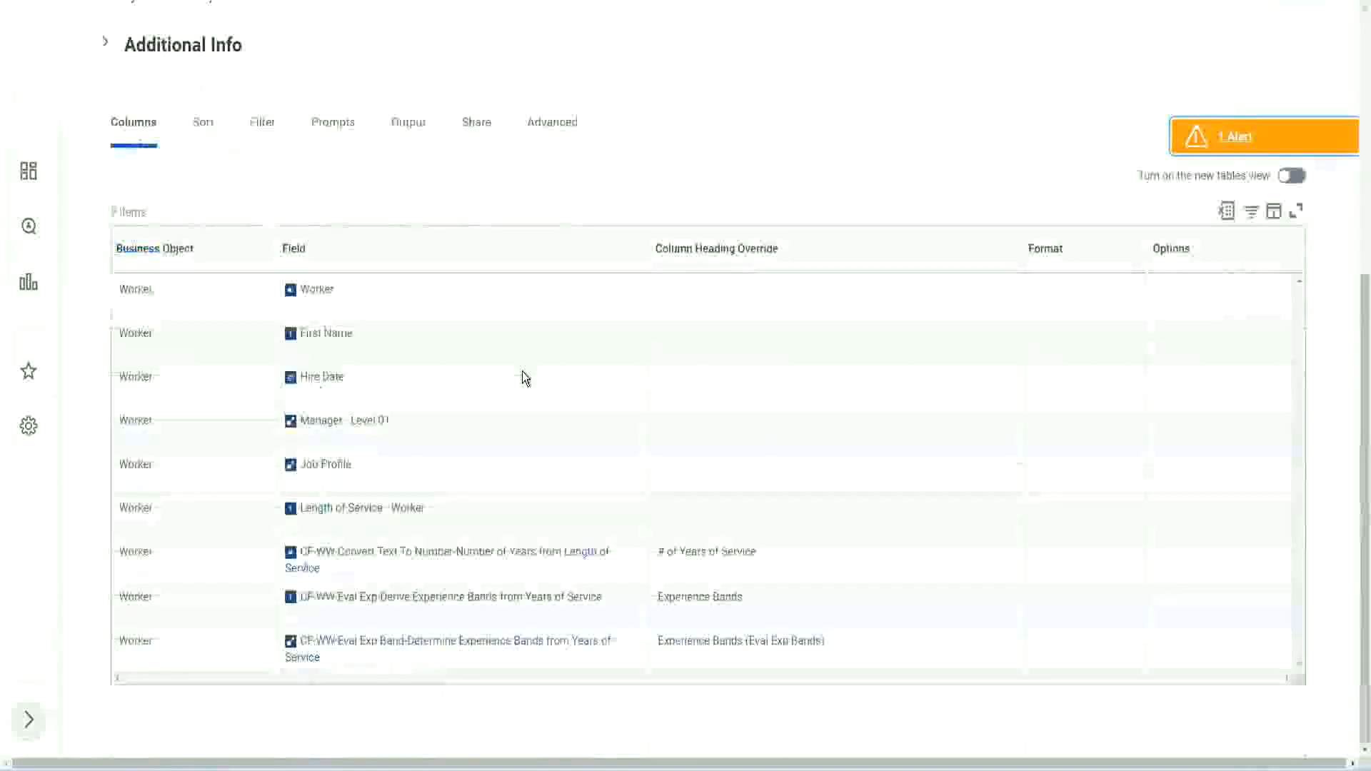
- Add a Worker column at the end of the report using the field CF-WW-LRB-Identify Experience Bands from years of Service
scroll(516, 400, "down", 8)
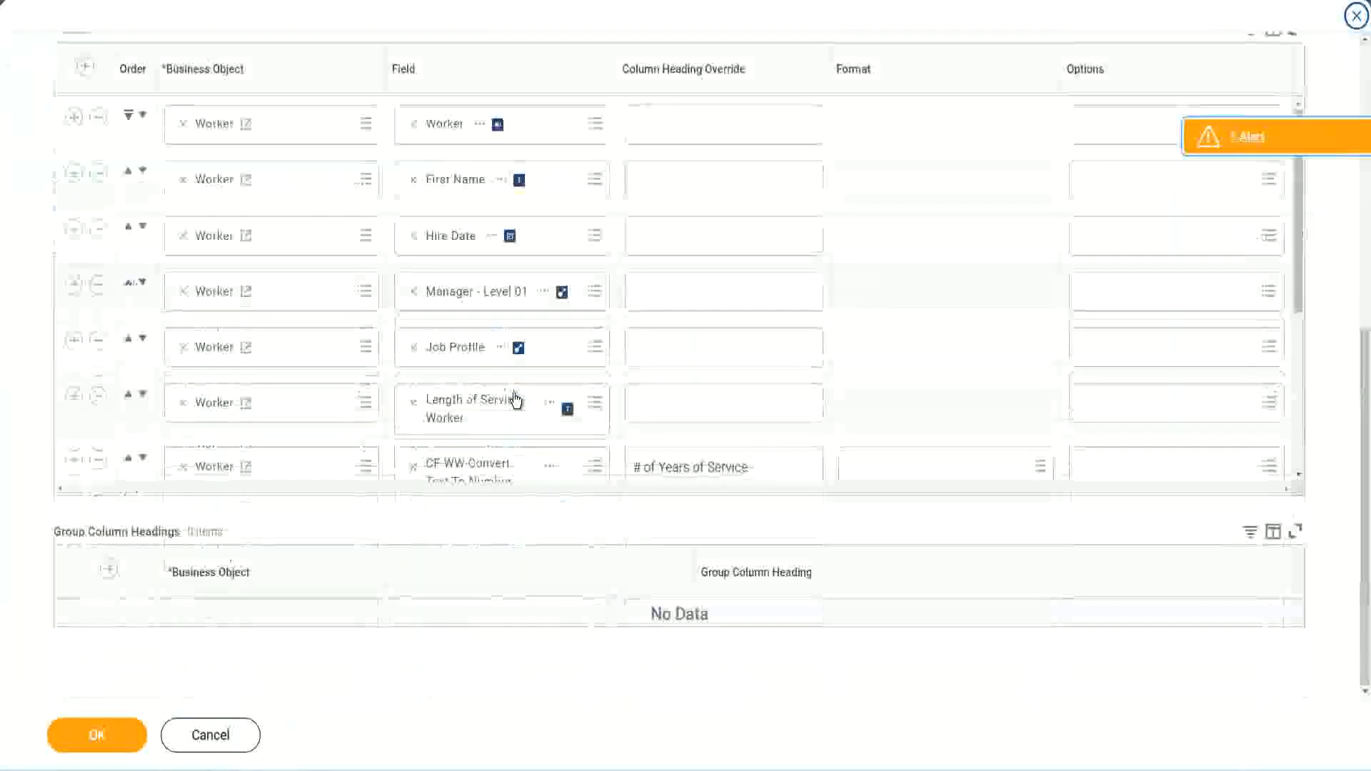
scroll(315, 414, "down", 4)
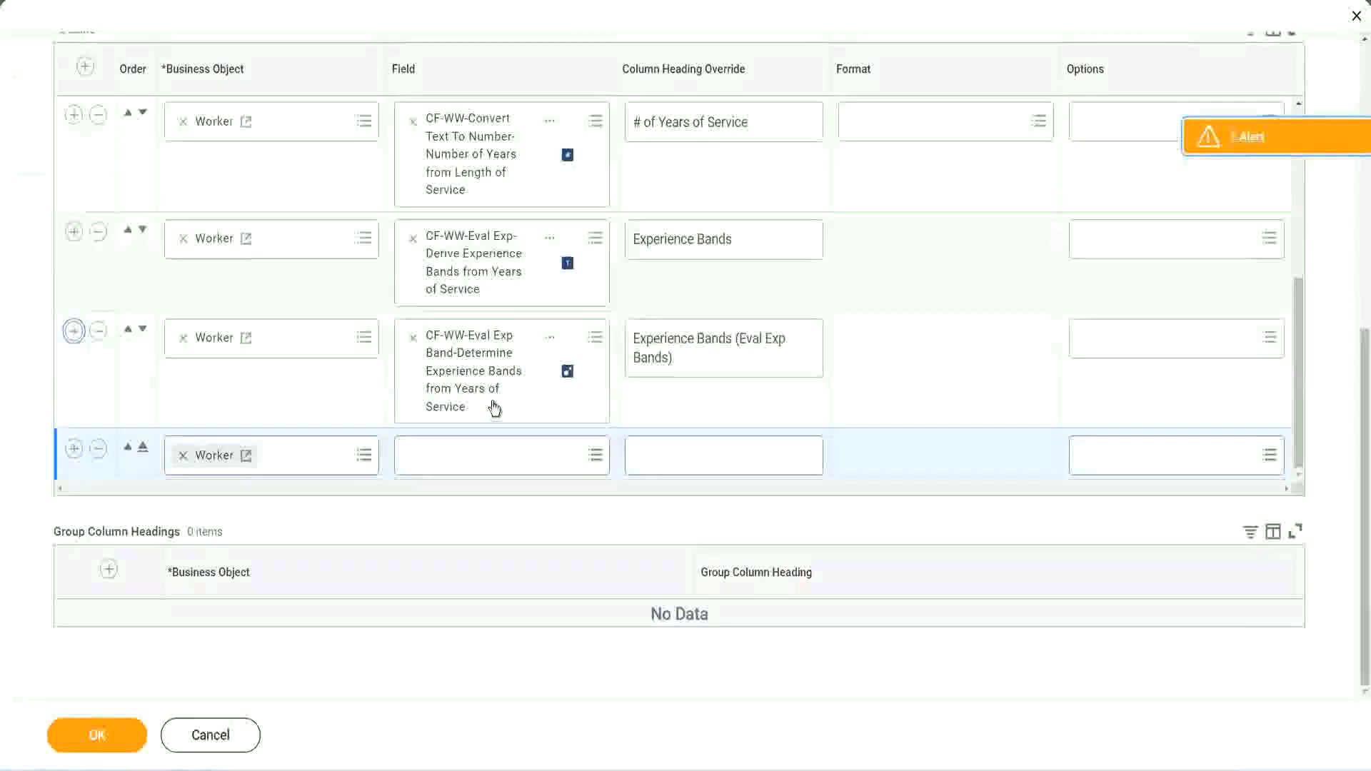
left_click(466, 455)
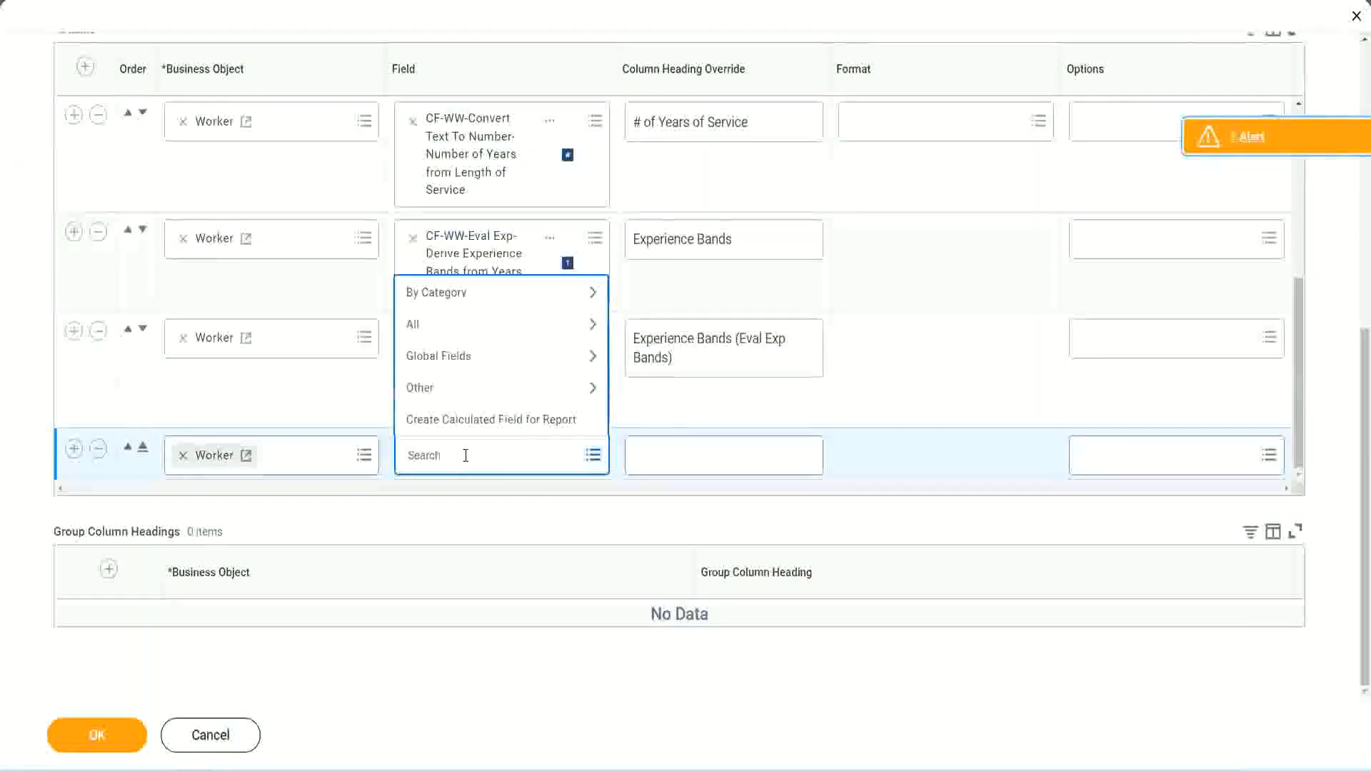
key("ctrl+v")
key("Return")
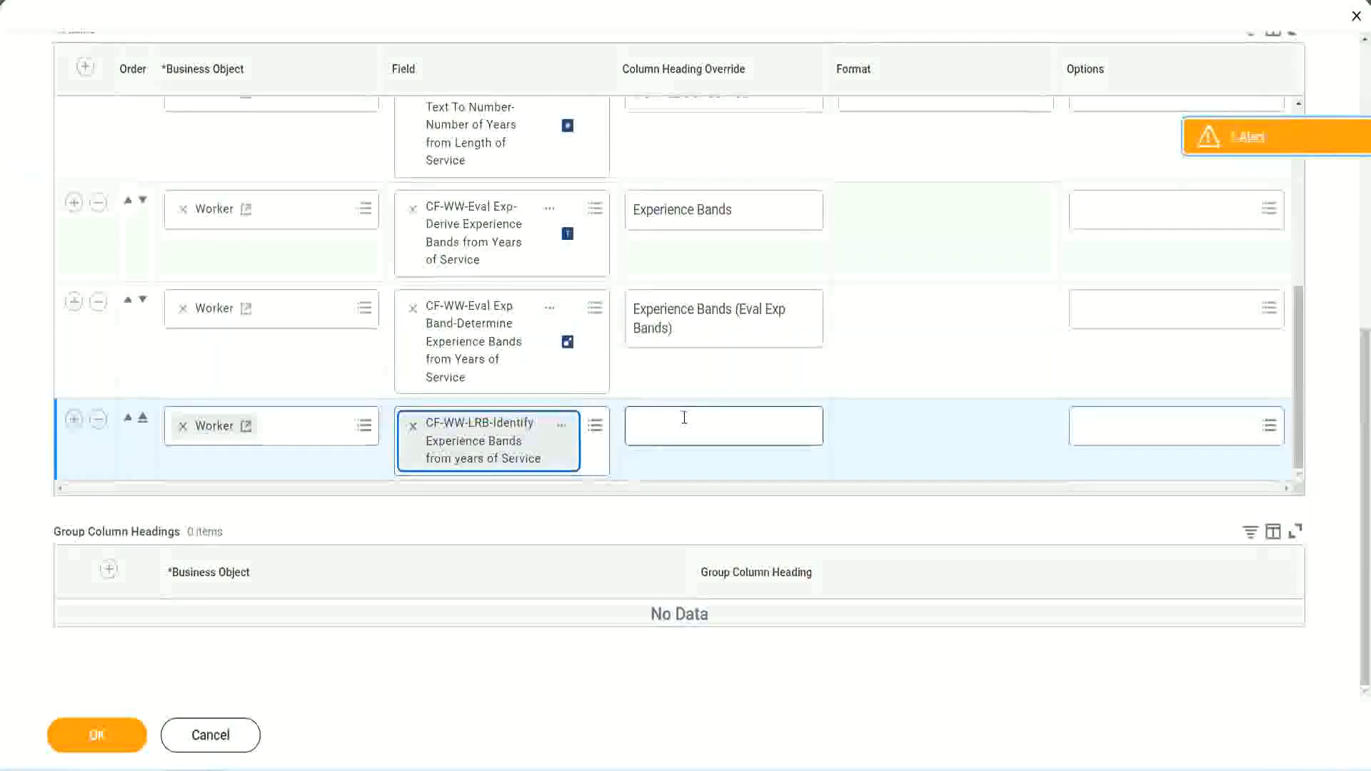
- Set the column heading override of the CF-WW-LRB experience bands field to "Experience Bands (LRB)"
left_click(683, 418)
type("Ex")
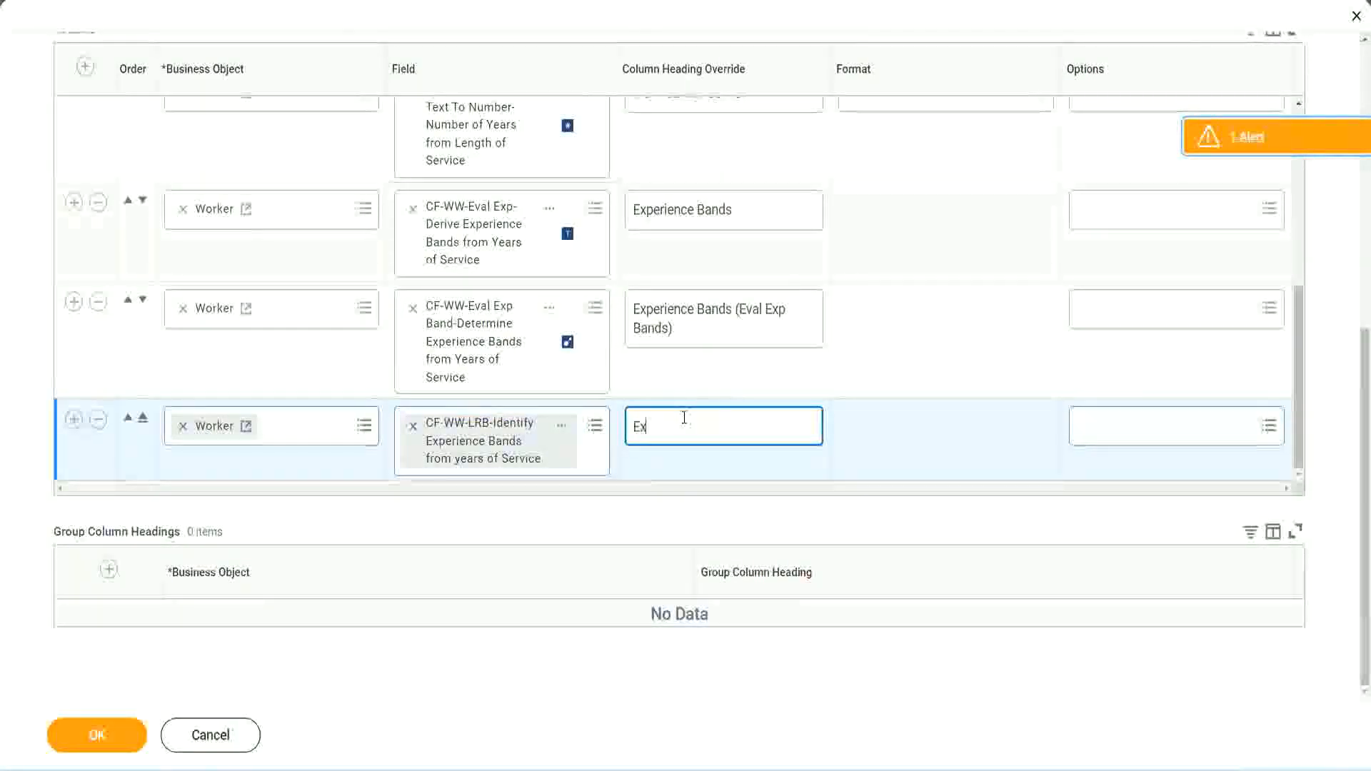
type("perienc")
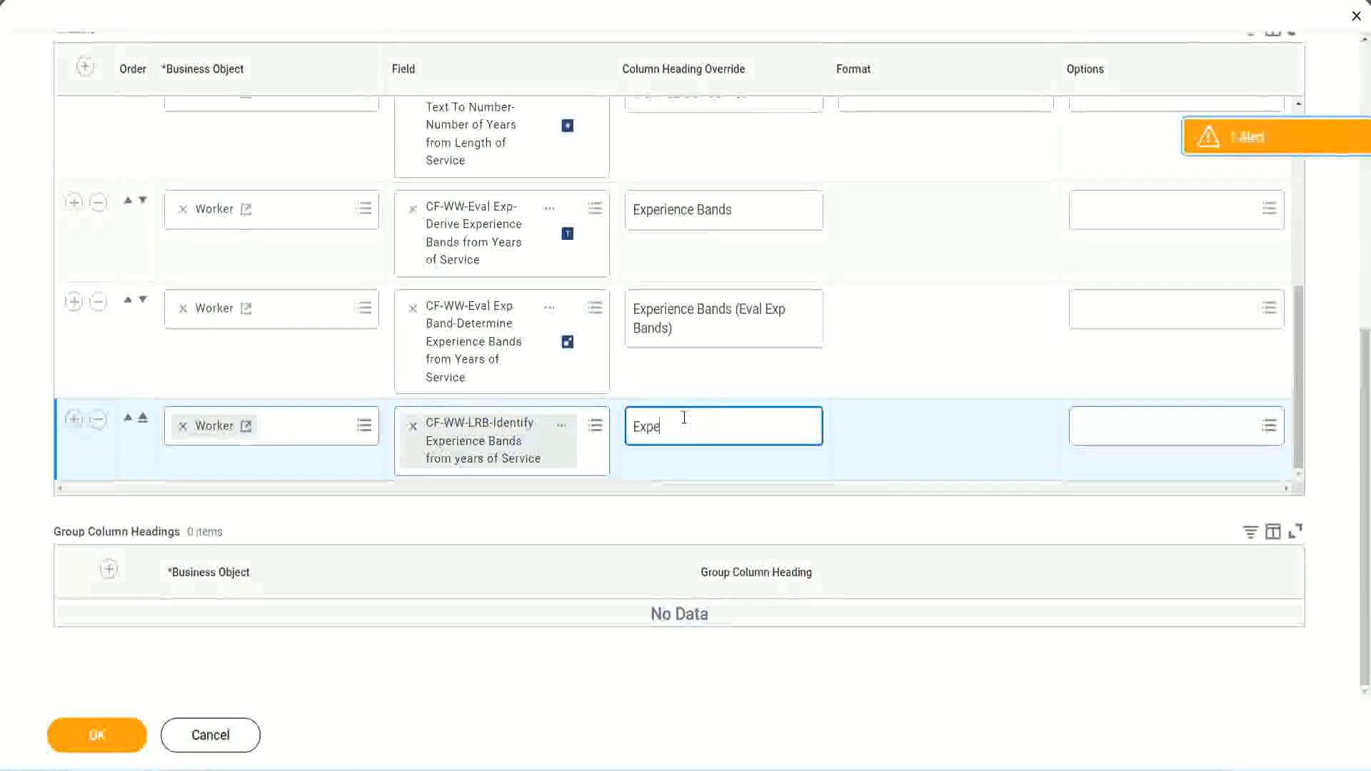
key("BackSpace")
key("BackSpace")
key("BackSpace")
key("BackSpace")
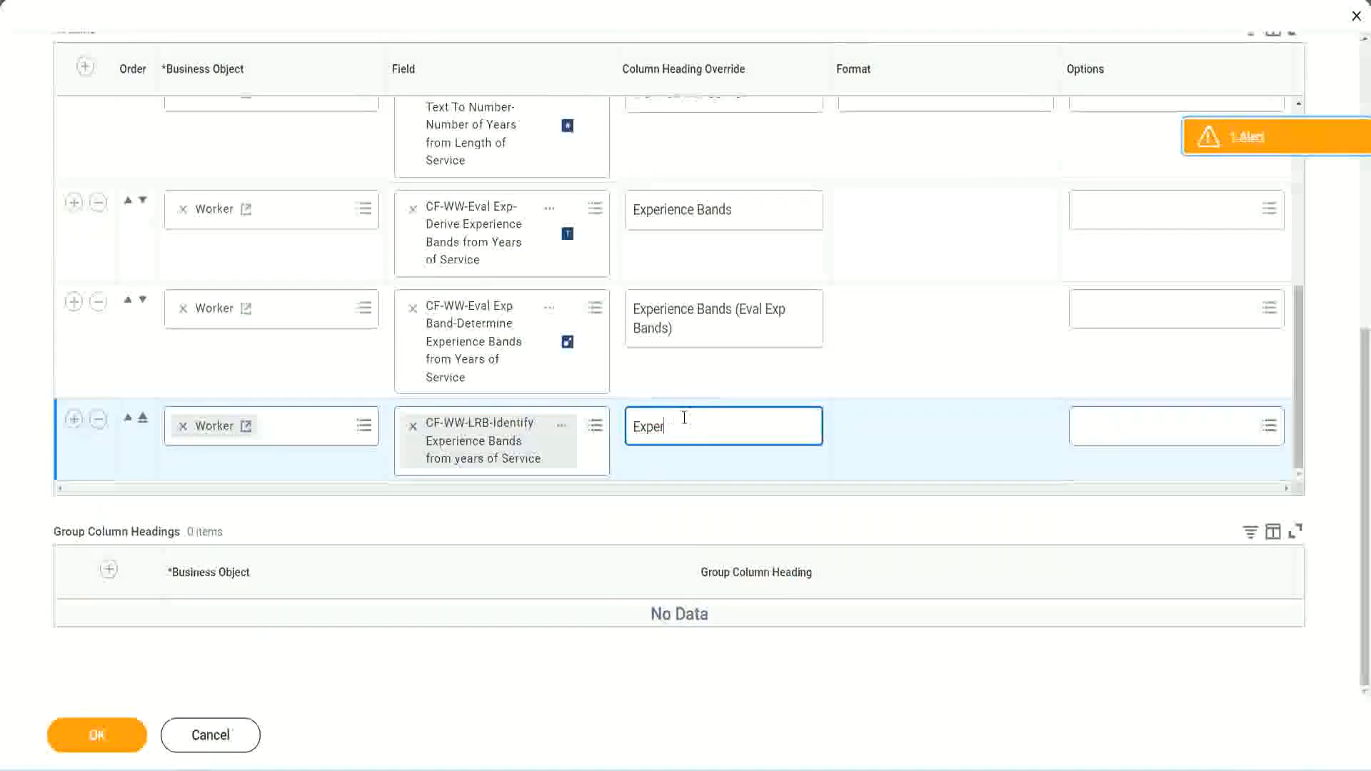
type("ience Band")
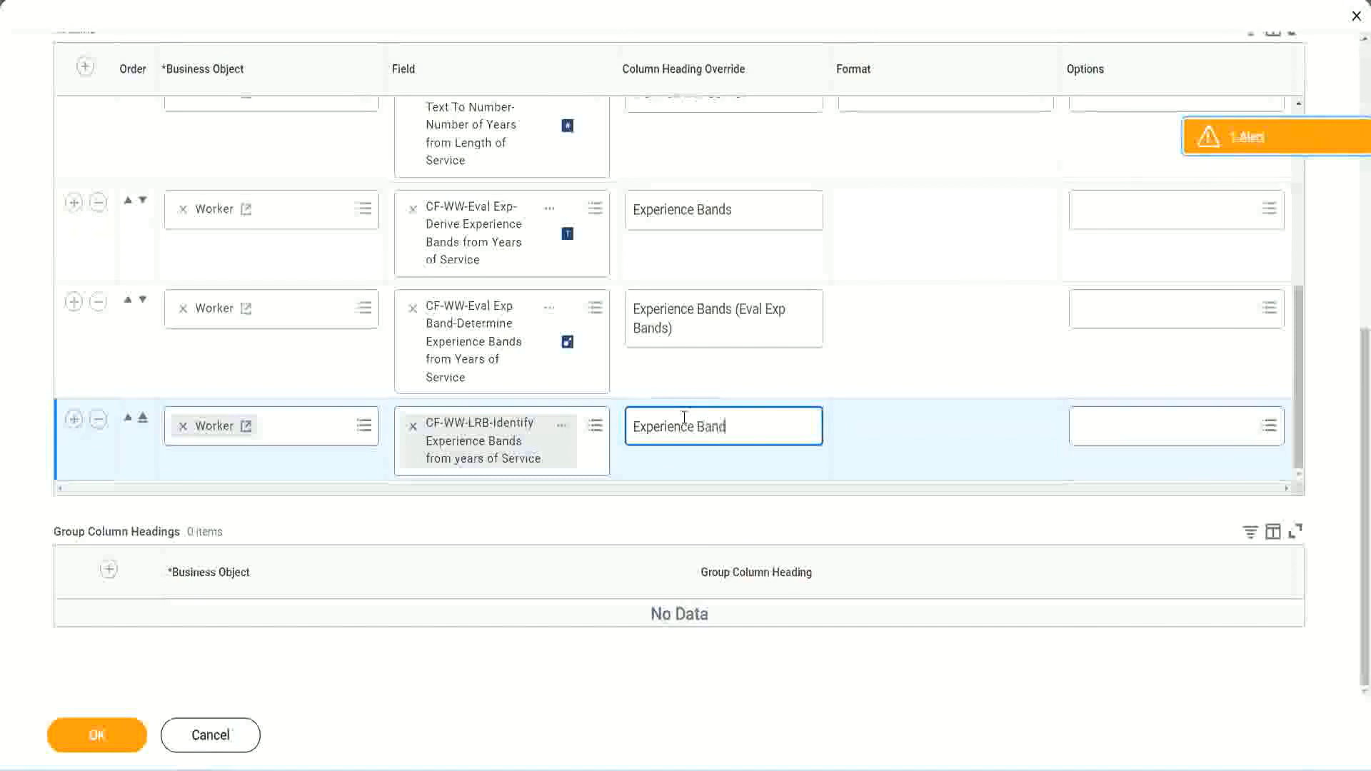
type("s (LRB)")
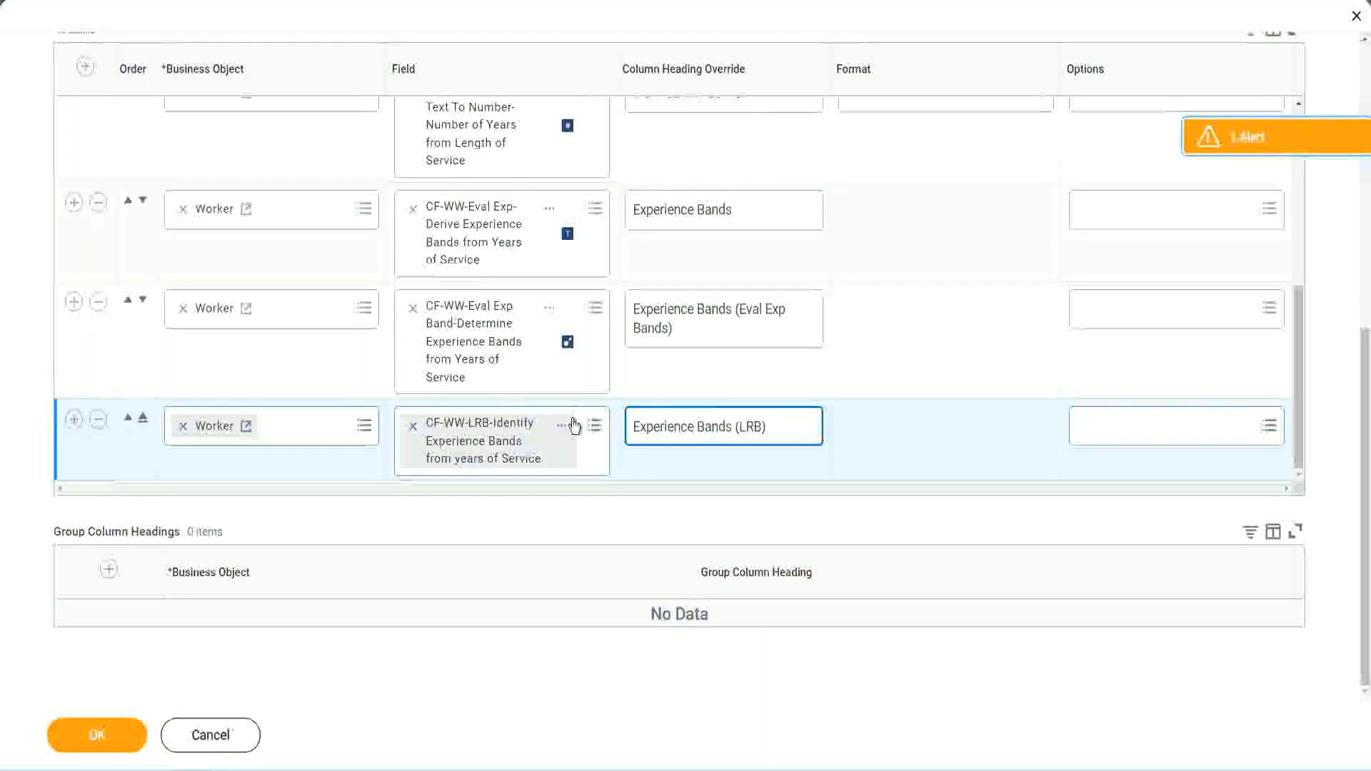
- Save the WW Employee Details report changes and run the report with all worker type prompts left blank
left_click(111, 739)
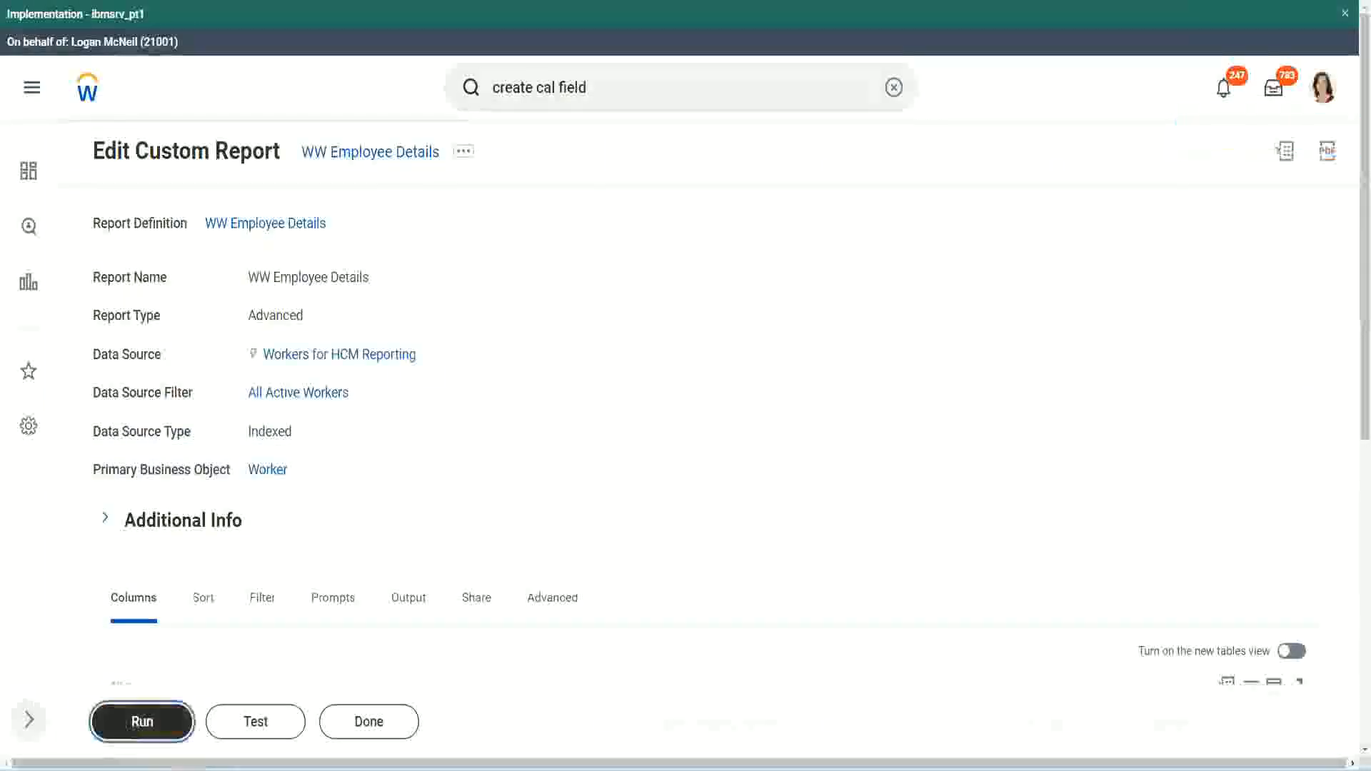
left_click(135, 724)
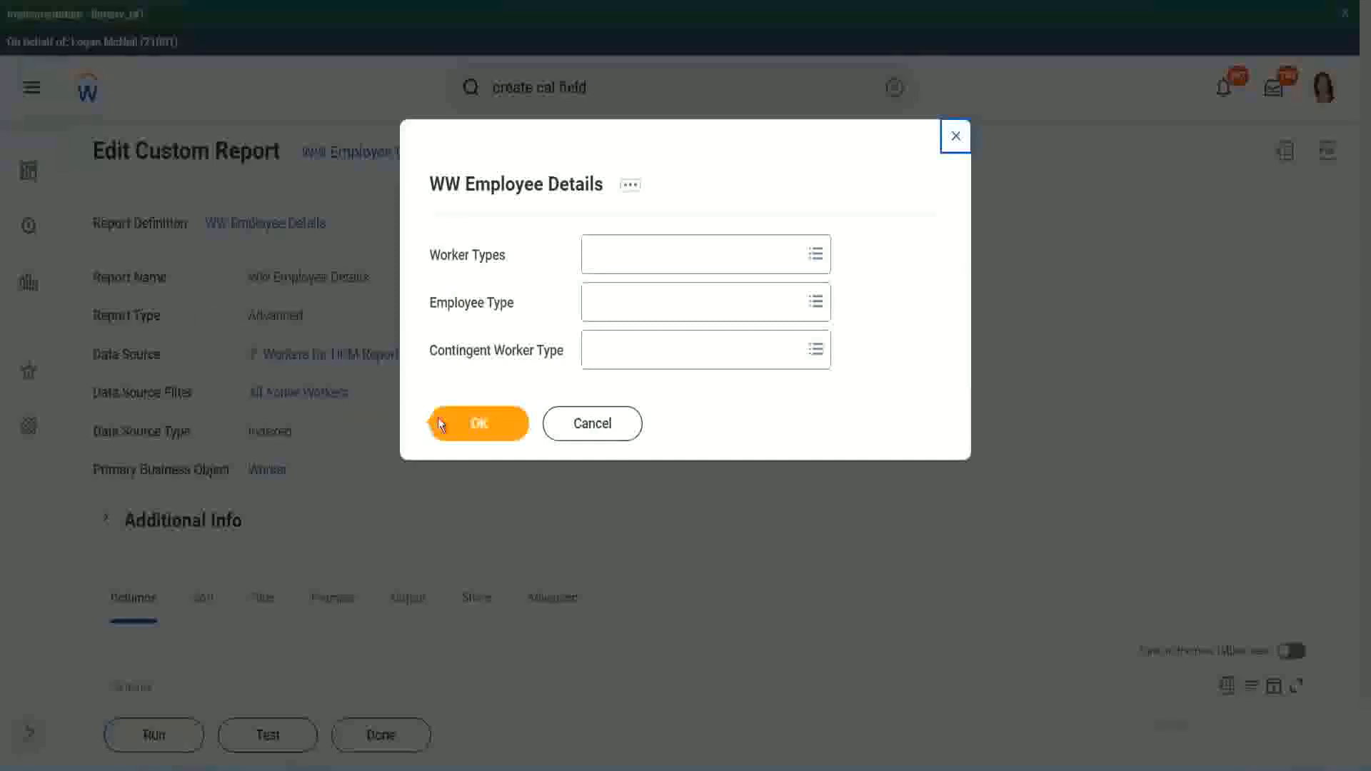
left_click(487, 427)
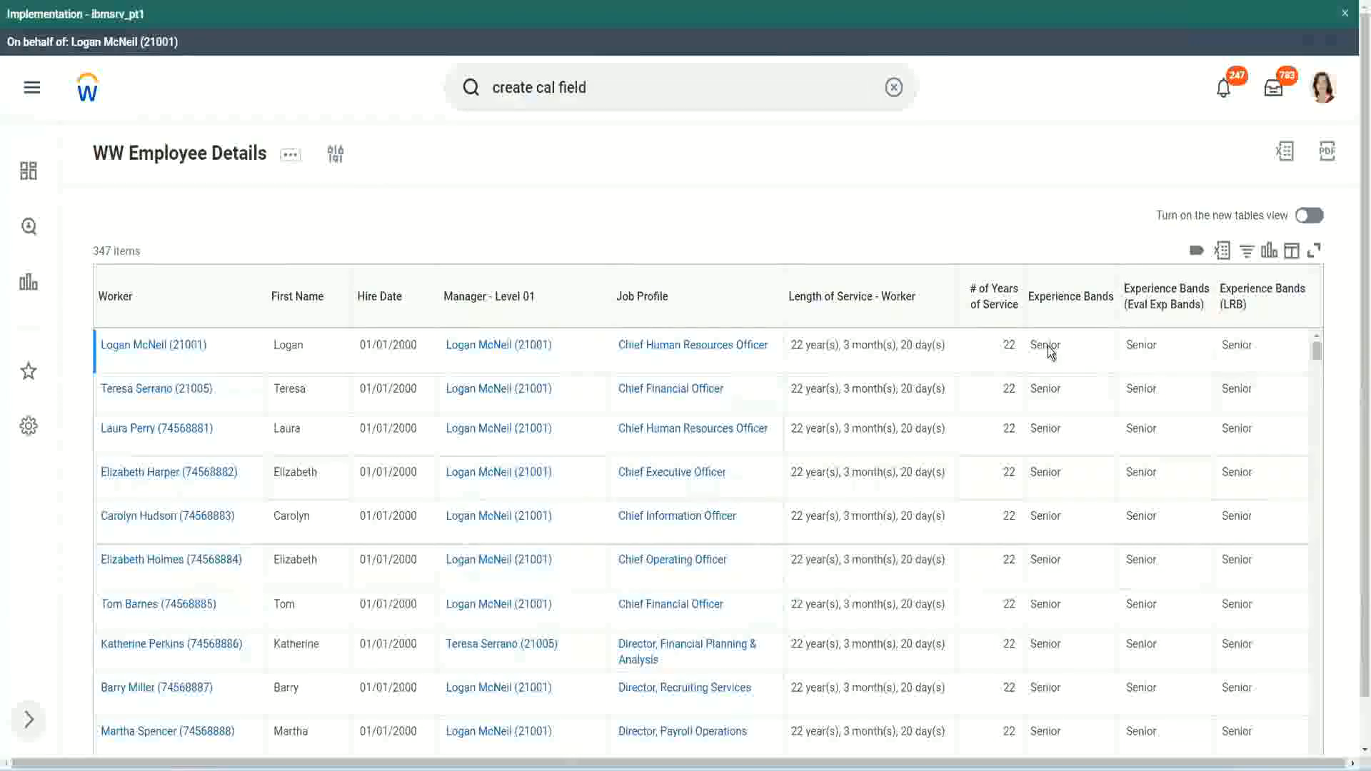
- Compare the Experience Bands, Experience Bands (Eval Exp Bands) and Experience Bands (LRB) values across the workers in the report
double_click(1049, 346)
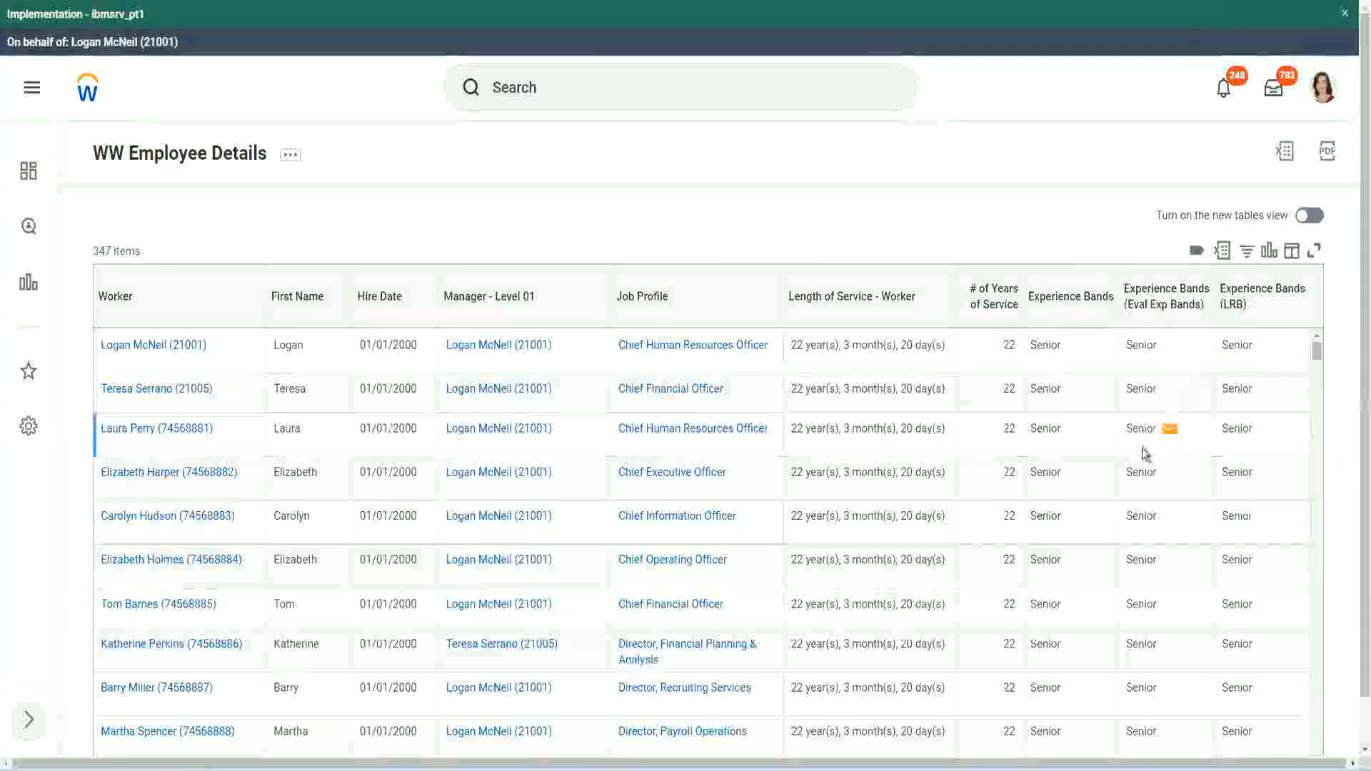
scroll(1143, 450, "down", 10)
scroll(1137, 490, "down", 3)
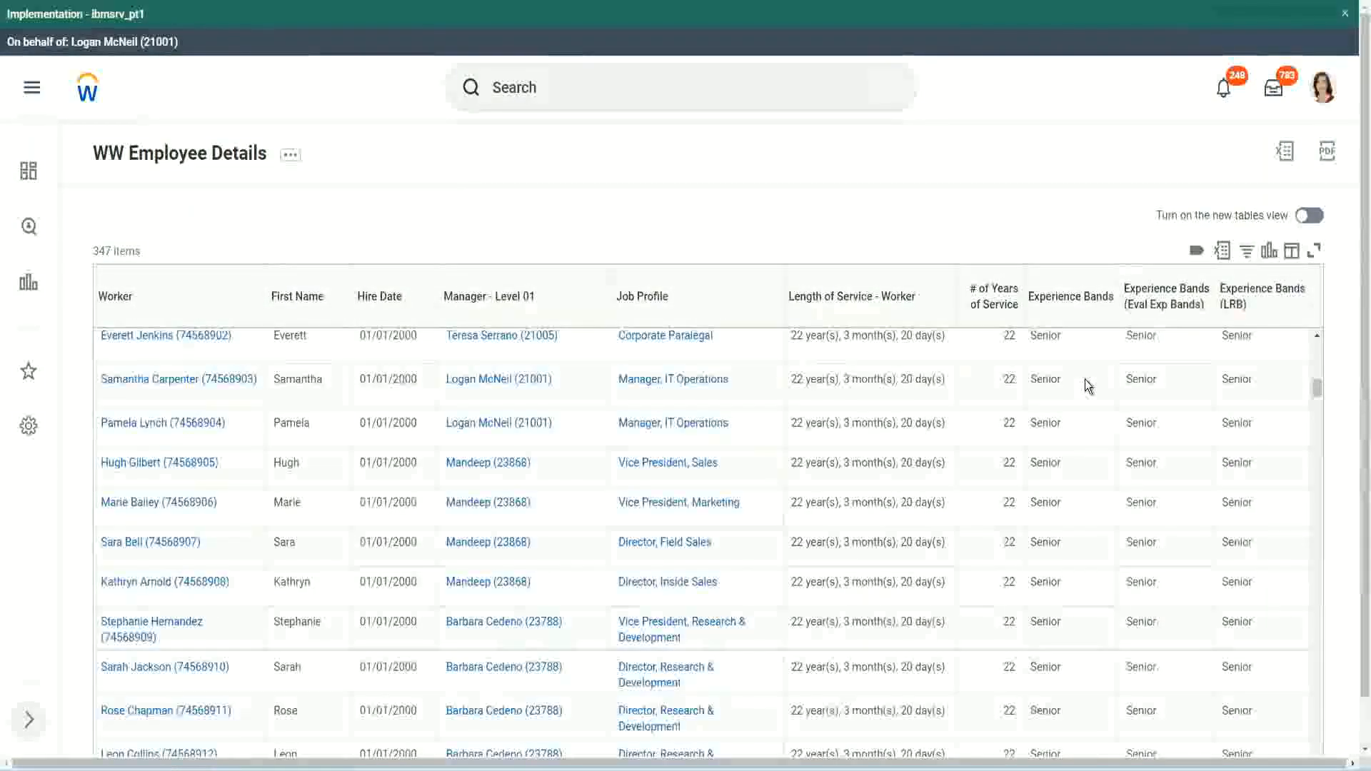
scroll(1074, 580, "down", 3)
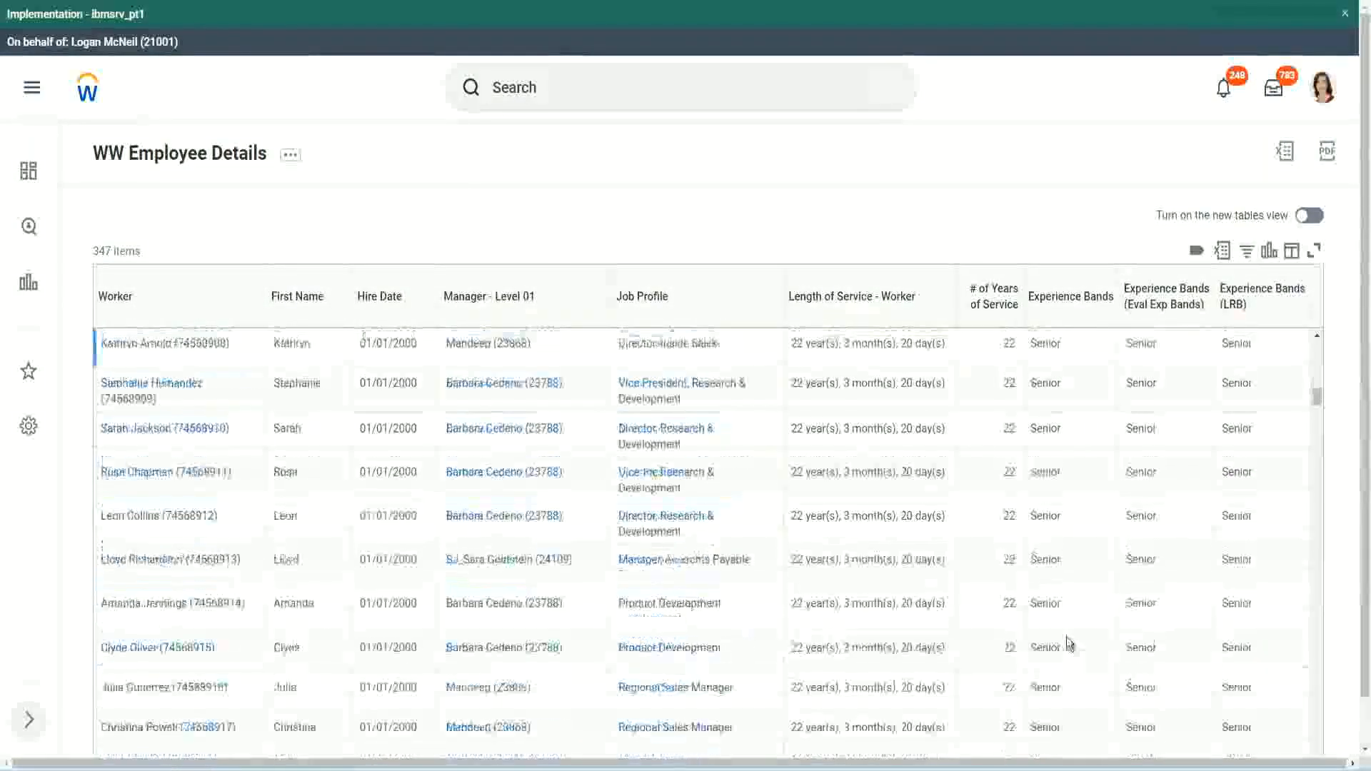
scroll(1073, 508, "down", 1)
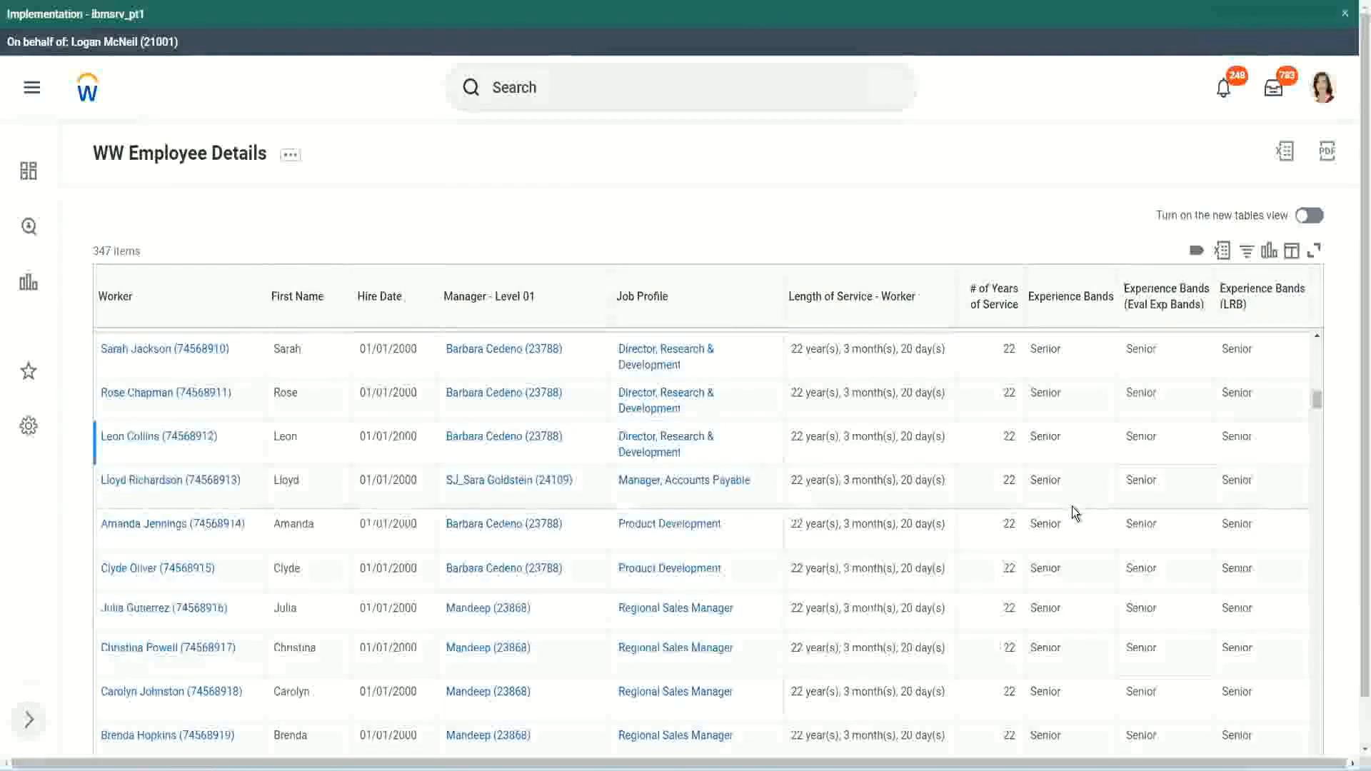